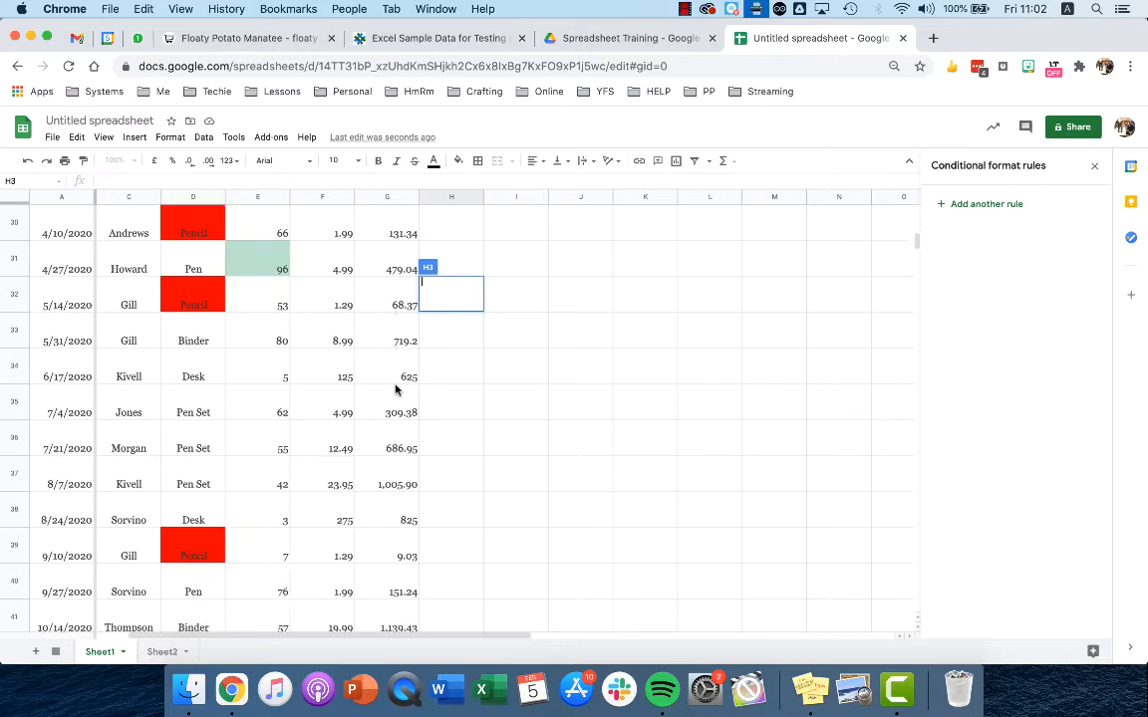
Step: Total the Units column below the last record by entering =sum(E3:E45) in cell E46
{"action": "scroll", "coordinate": [394, 374], "scroll_direction": "up", "scroll_amount": 3}
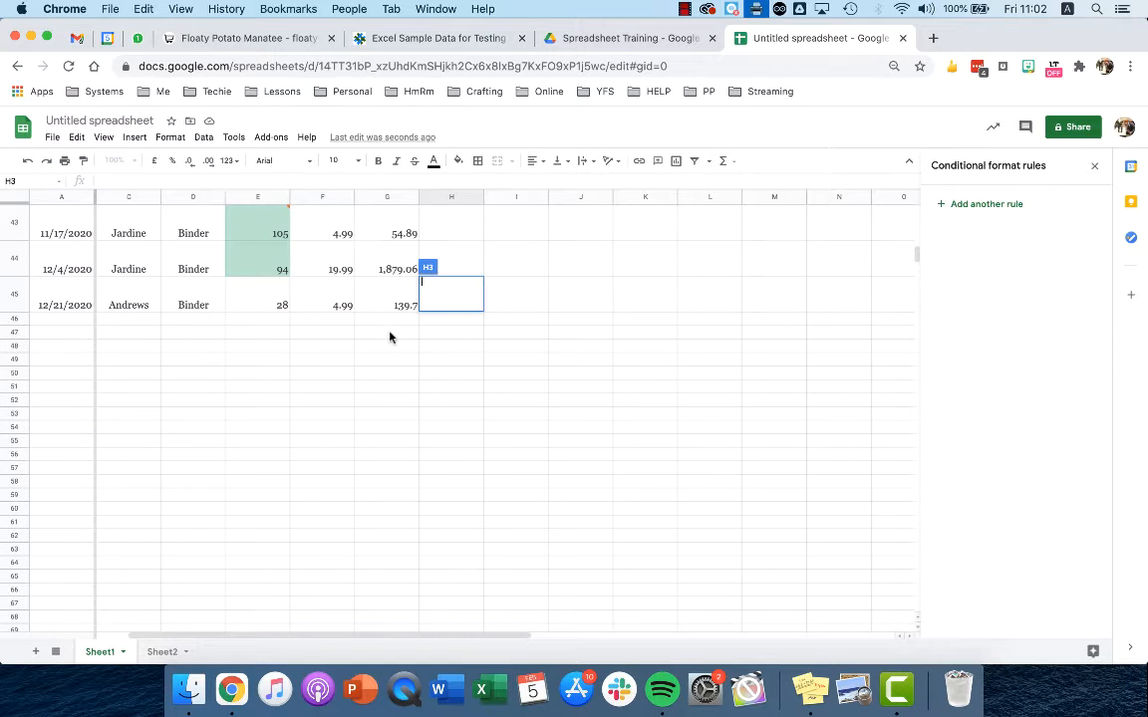
{"action": "left_click", "coordinate": [385, 321]}
{"action": "left_click", "coordinate": [267, 321]}
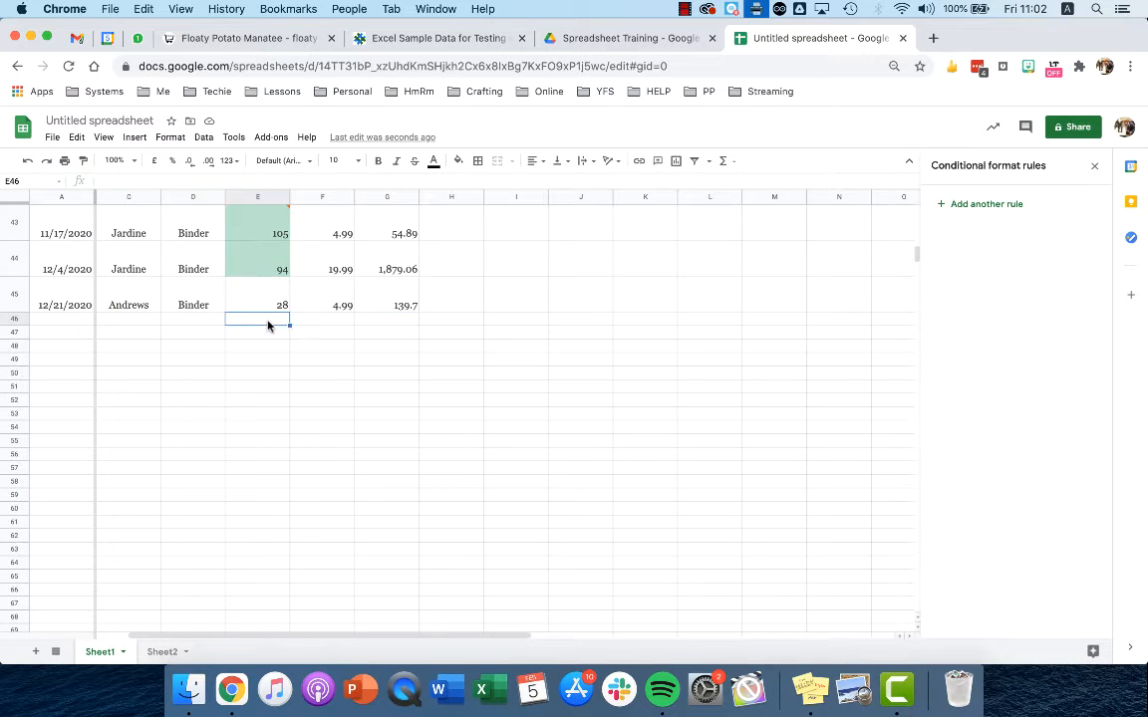
{"action": "type", "text": "=sum"}
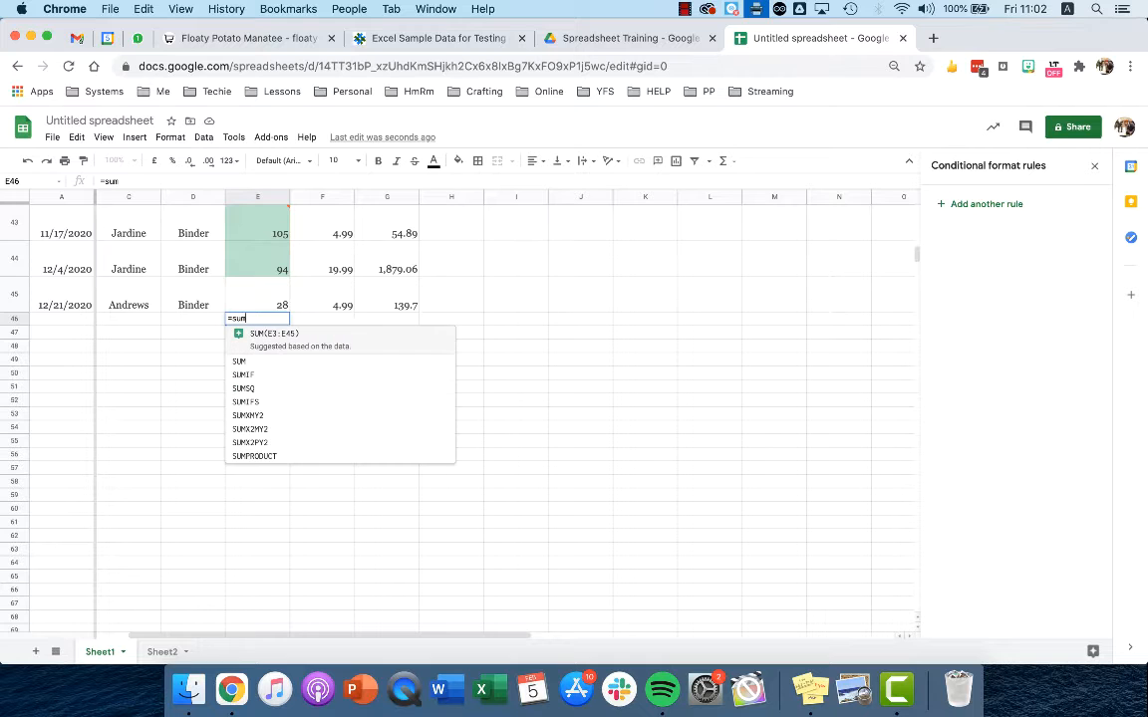
{"action": "type", "text": "("}
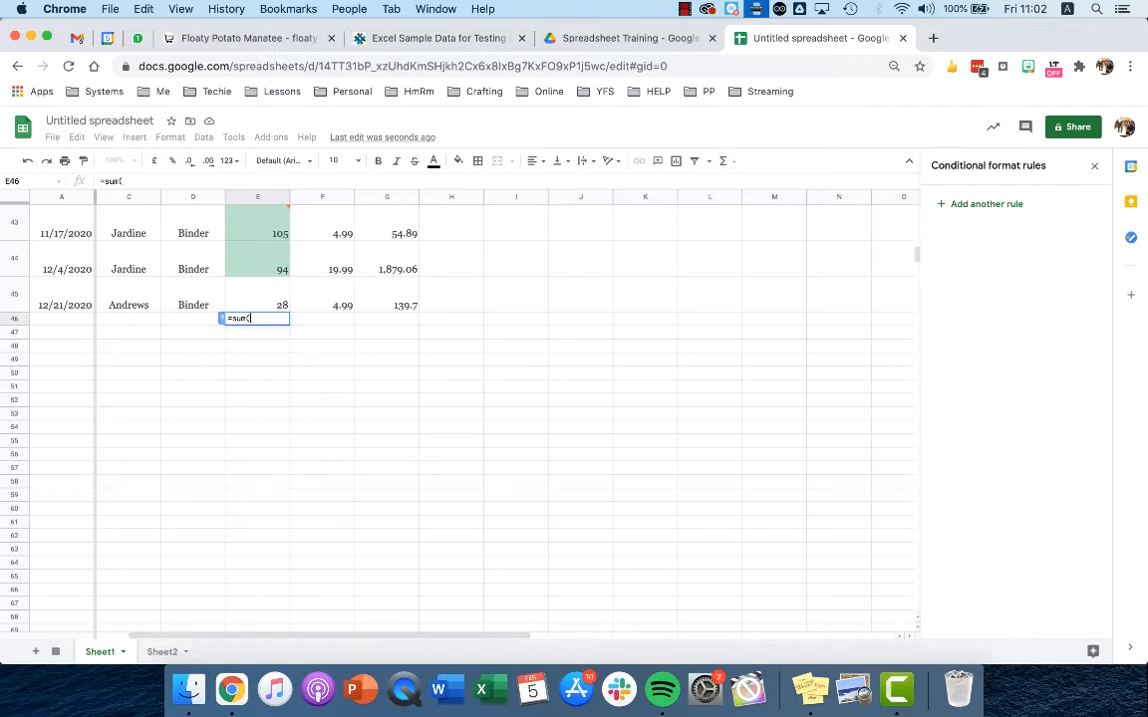
{"action": "mouse_move", "coordinate": [264, 302]}
{"action": "left_mouse_down"}
{"action": "mouse_move", "coordinate": [254, 299]}
{"action": "mouse_move", "coordinate": [239, 139]}
{"action": "mouse_move", "coordinate": [249, 305]}
{"action": "left_mouse_up"}
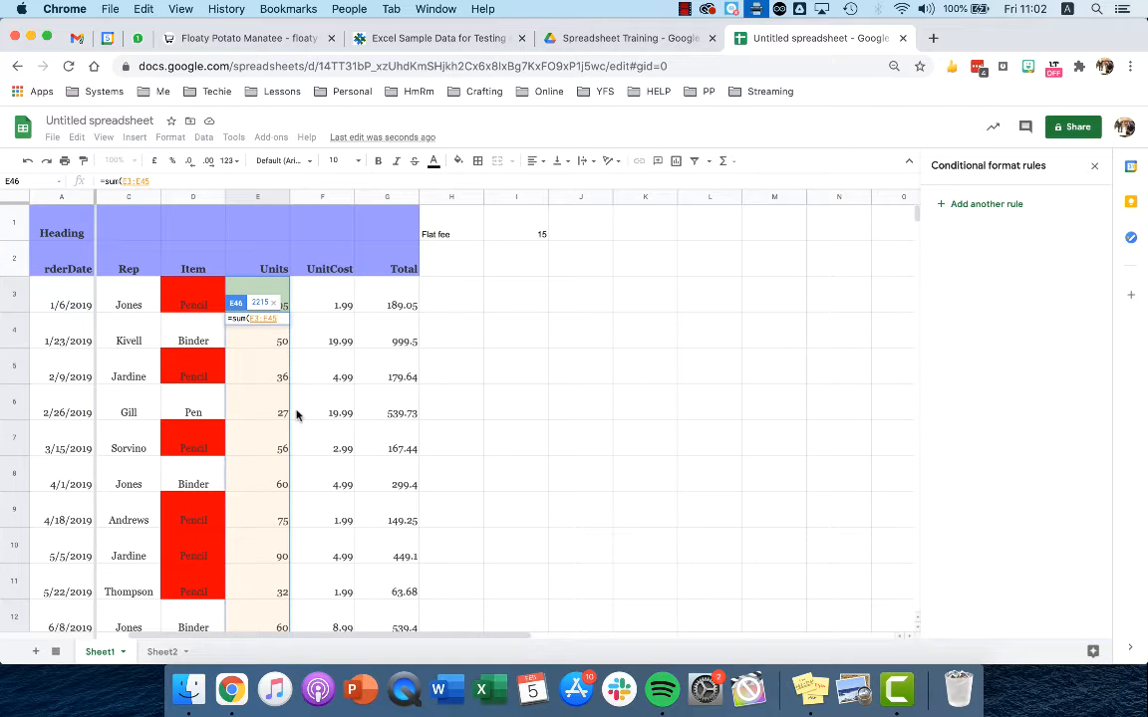
{"action": "type", "text": ")"}
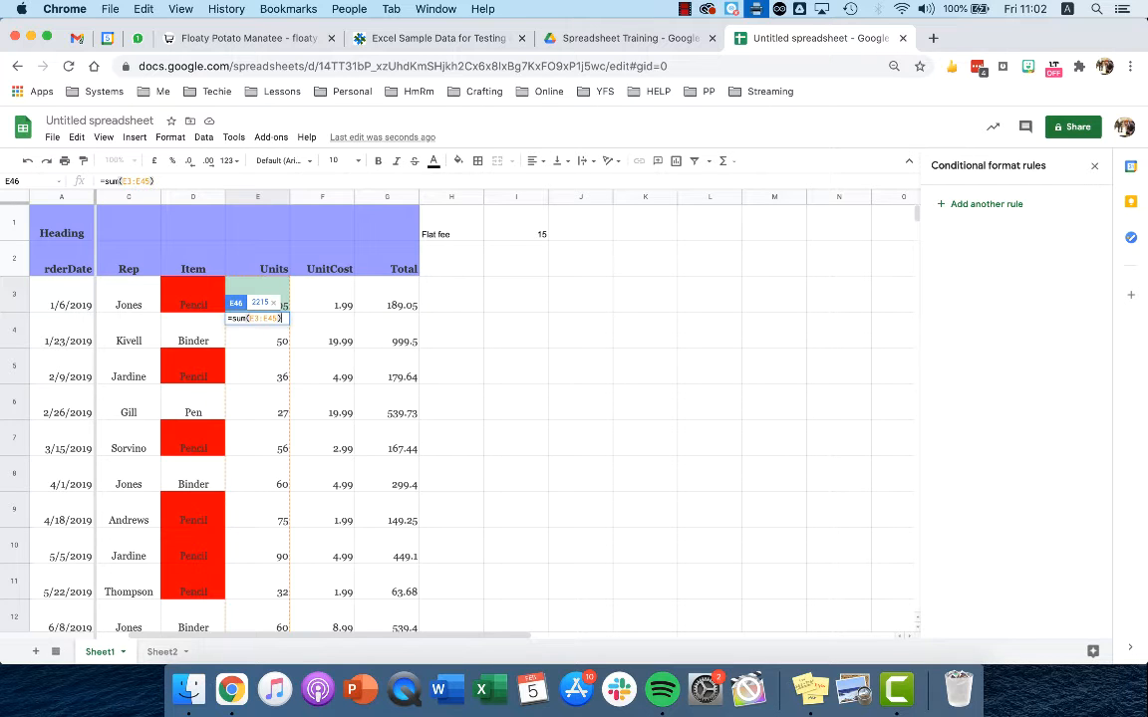
{"action": "key", "text": "Return"}
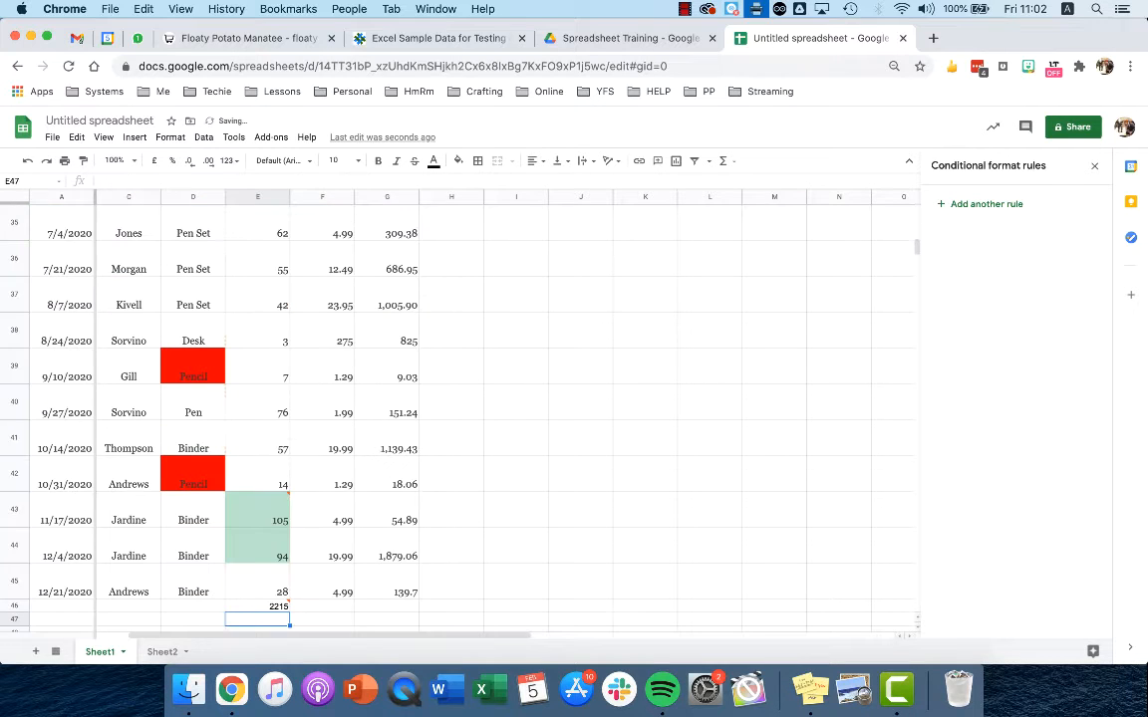
Step: Copy the sum formula from E46 across to F46 and G46, and check the range each one references
{"action": "key", "text": "Up"}
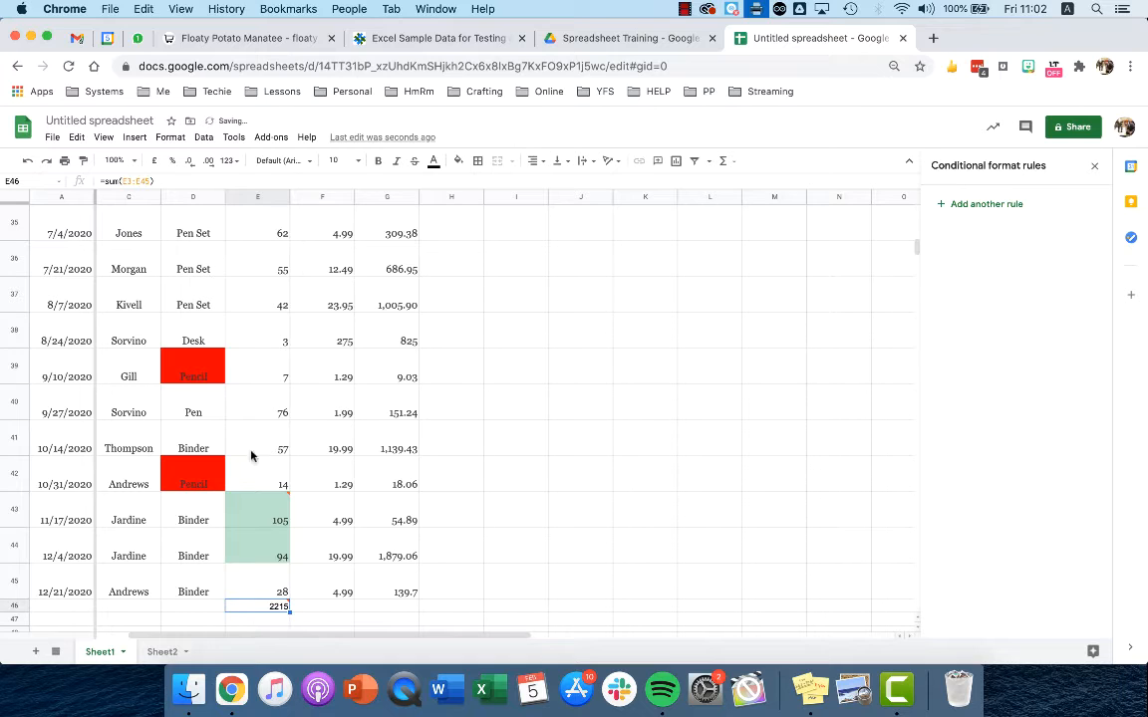
{"action": "mouse_move", "coordinate": [290, 612]}
{"action": "left_click_drag", "start_coordinate": [290, 613], "coordinate": [389, 616]}
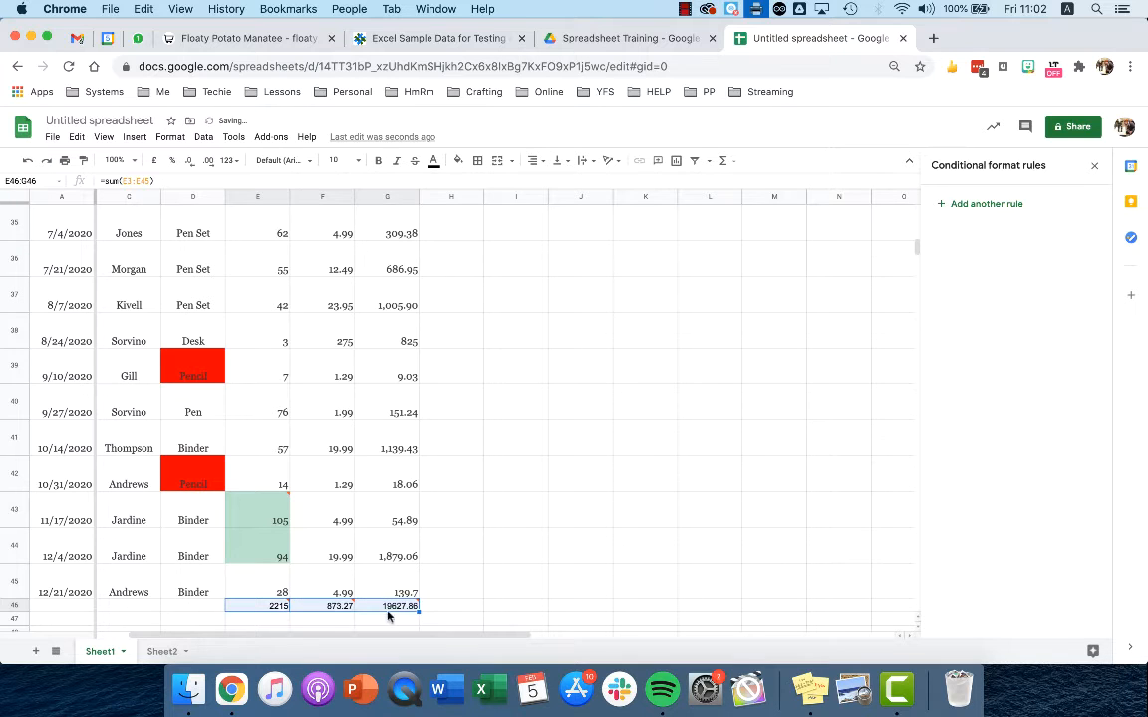
{"action": "left_click", "coordinate": [264, 610]}
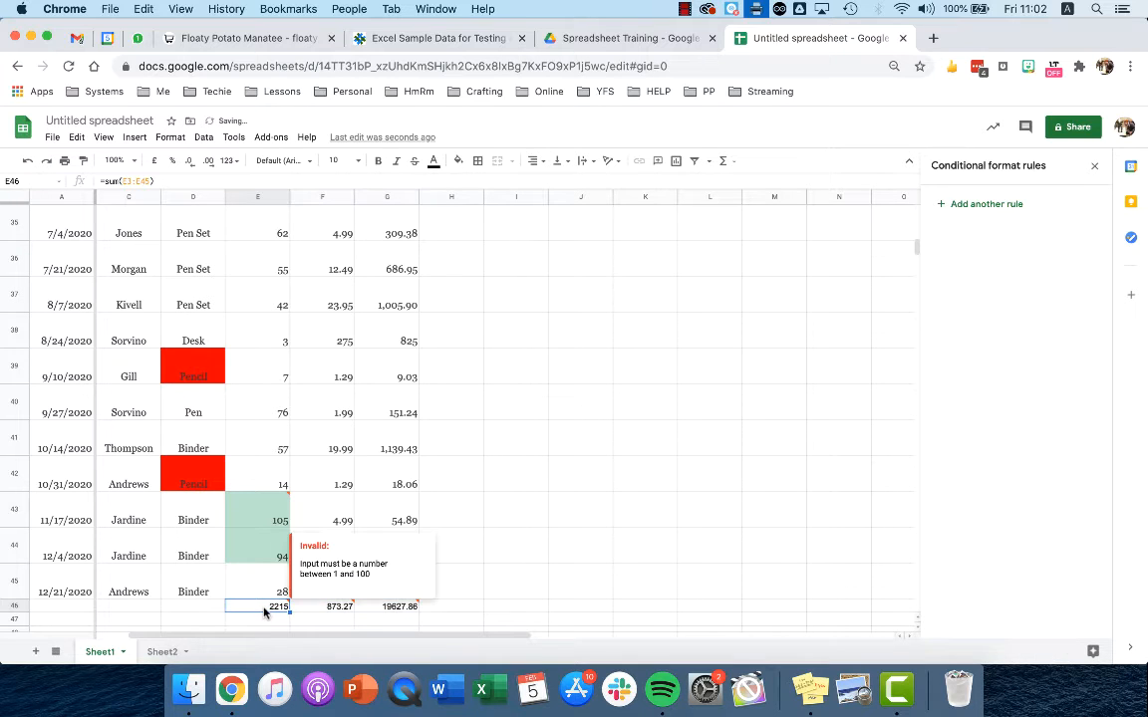
{"action": "left_click", "coordinate": [127, 181]}
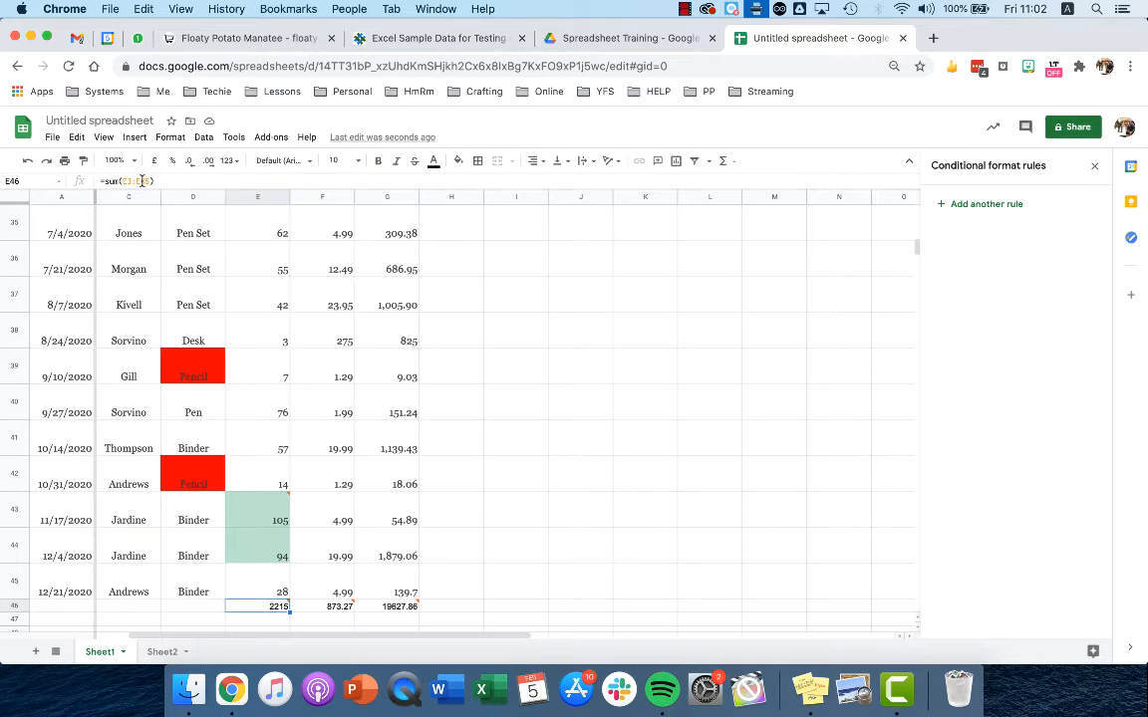
{"action": "left_click", "coordinate": [325, 610]}
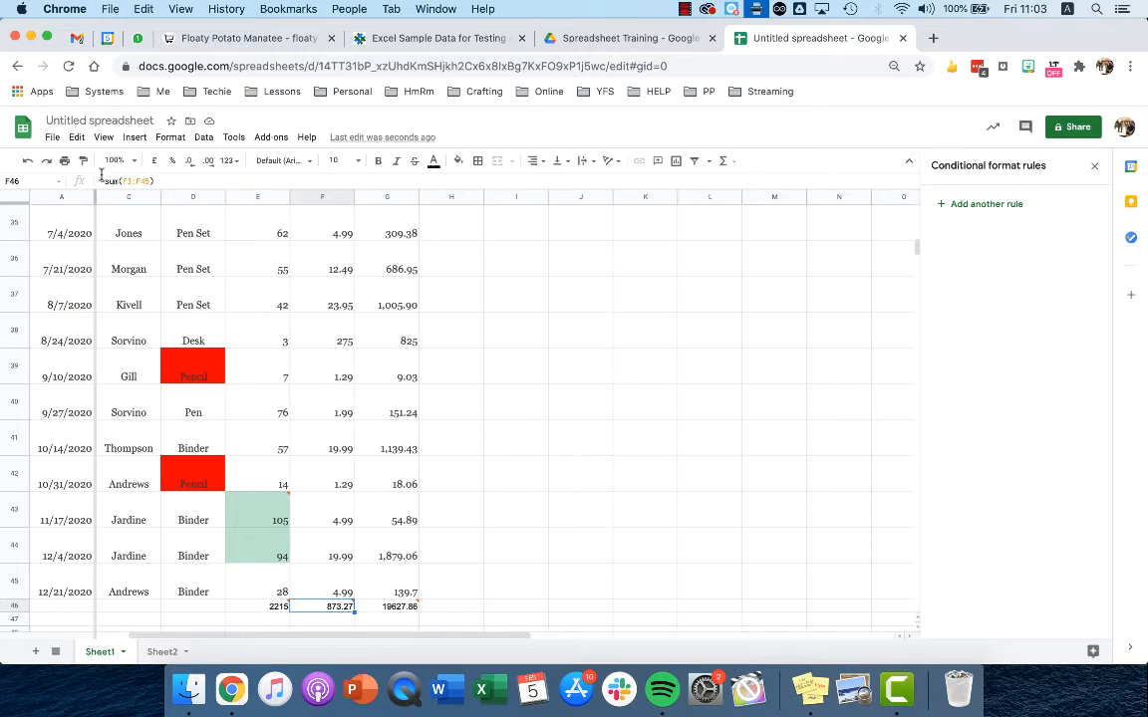
{"action": "left_click", "coordinate": [404, 609]}
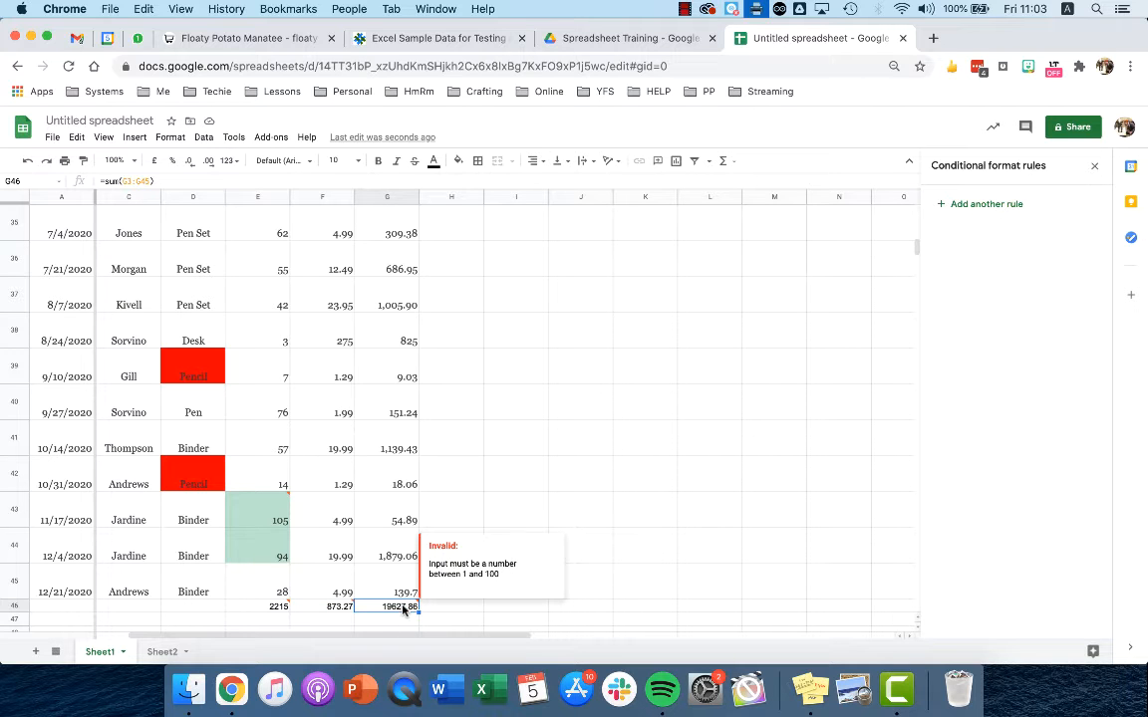
{"action": "left_click", "coordinate": [469, 344]}
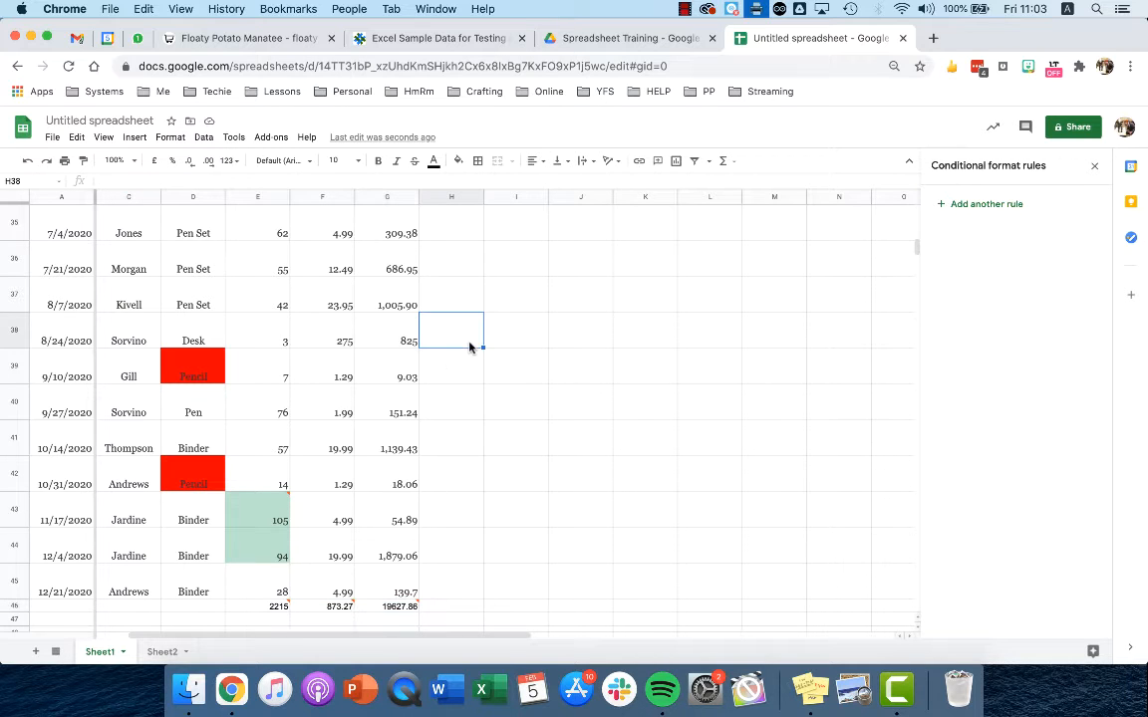
Step: Enter =min(E3:E45) in cell E47 and copy the formula across to F47 and G47
{"action": "scroll", "coordinate": [470, 347], "scroll_direction": "up", "scroll_amount": 15}
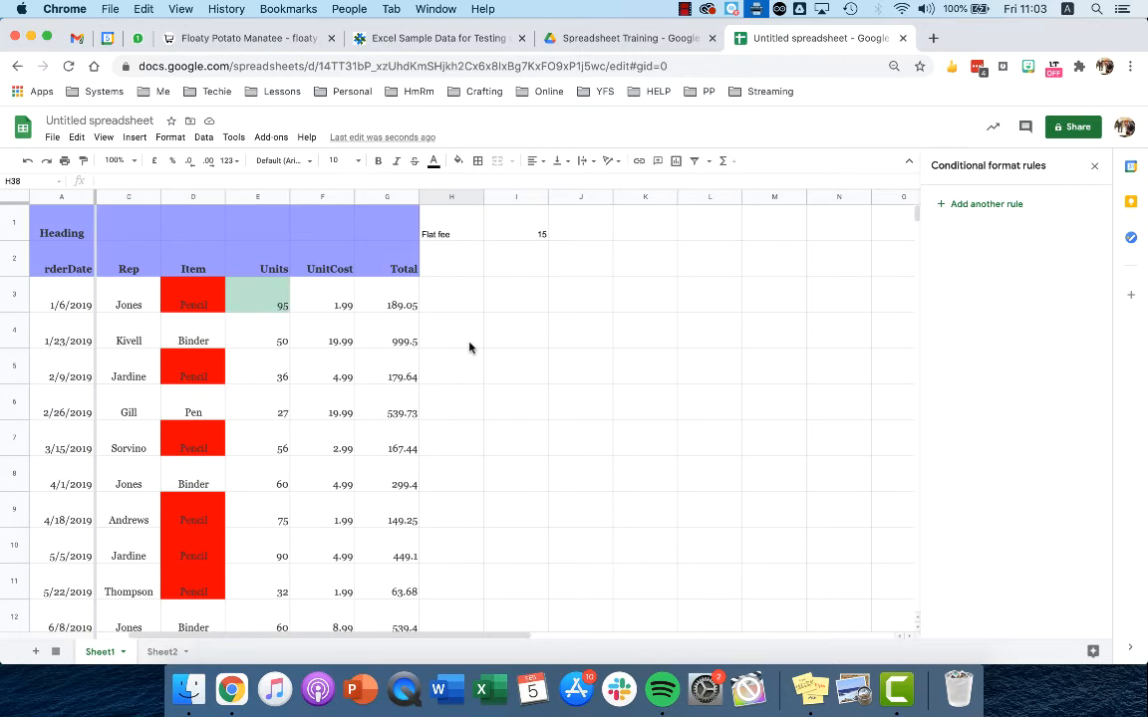
{"action": "scroll", "coordinate": [469, 347], "scroll_direction": "down", "scroll_amount": 15}
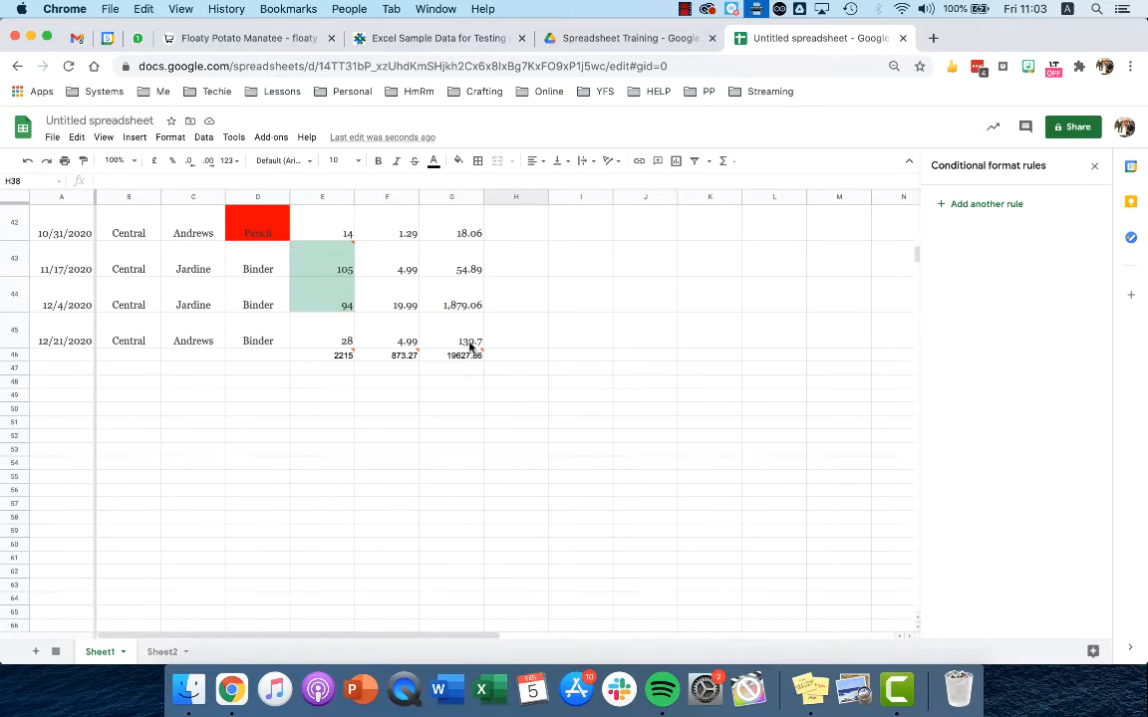
{"action": "left_click", "coordinate": [322, 371]}
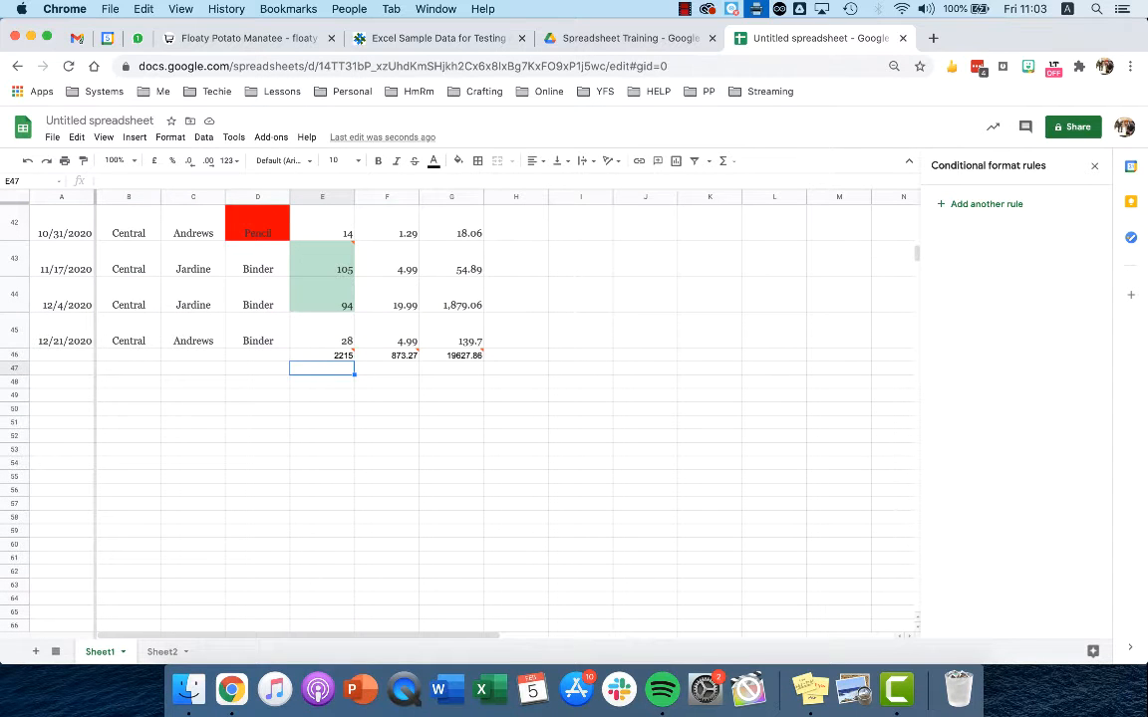
{"action": "type", "text": "=min("}
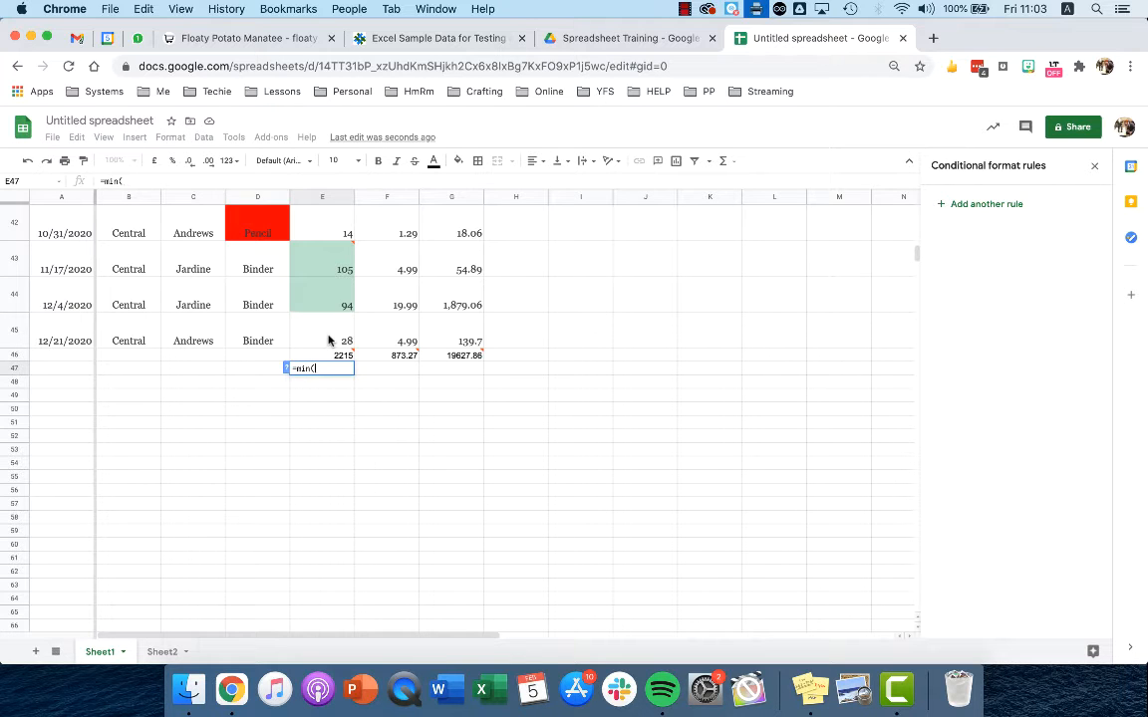
{"action": "left_click_drag", "start_coordinate": [328, 341], "coordinate": [313, 295]}
{"action": "type", "text": ")"}
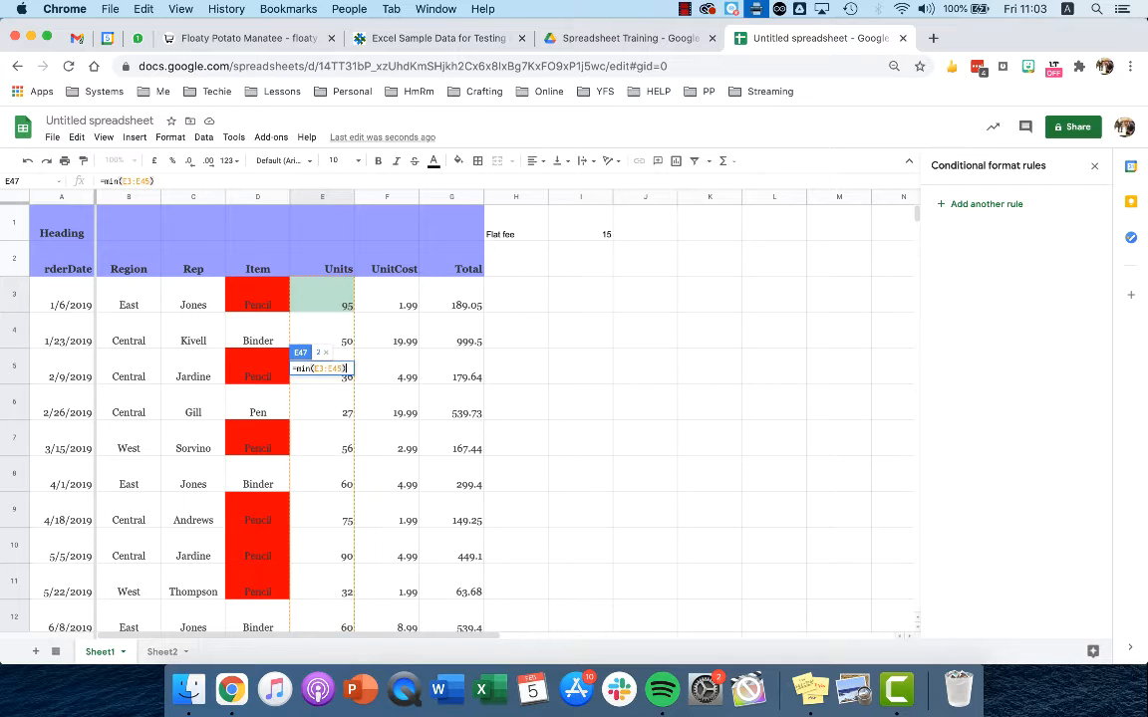
{"action": "key", "text": "Return"}
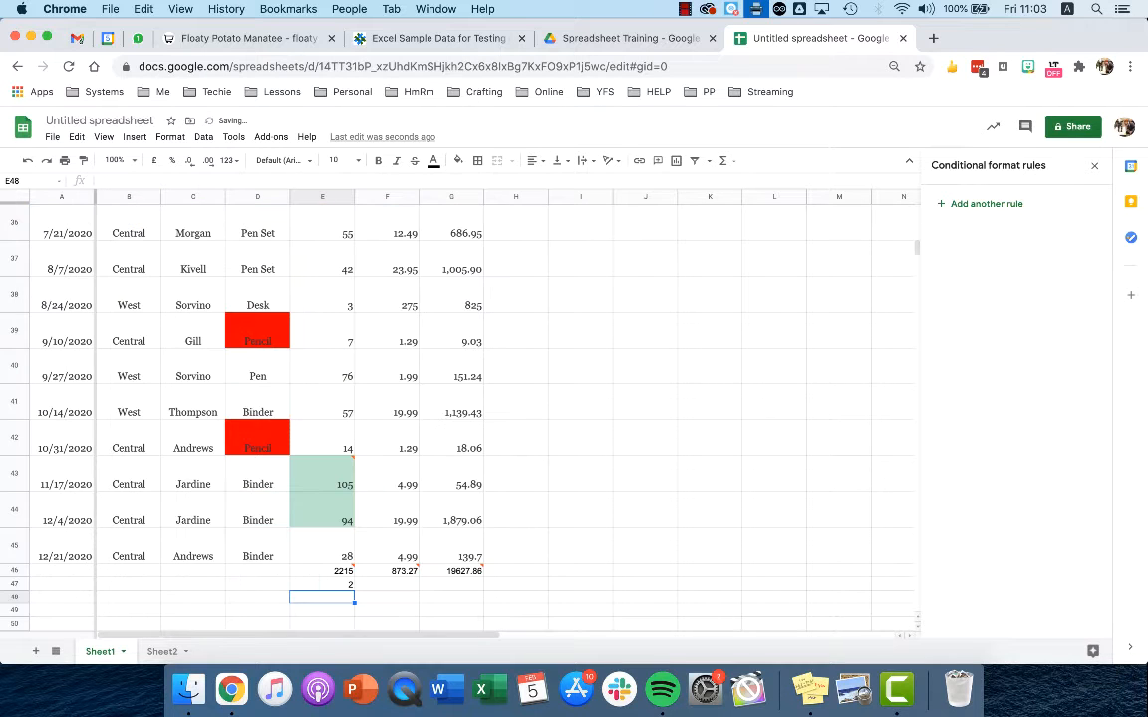
{"action": "left_click", "coordinate": [335, 586]}
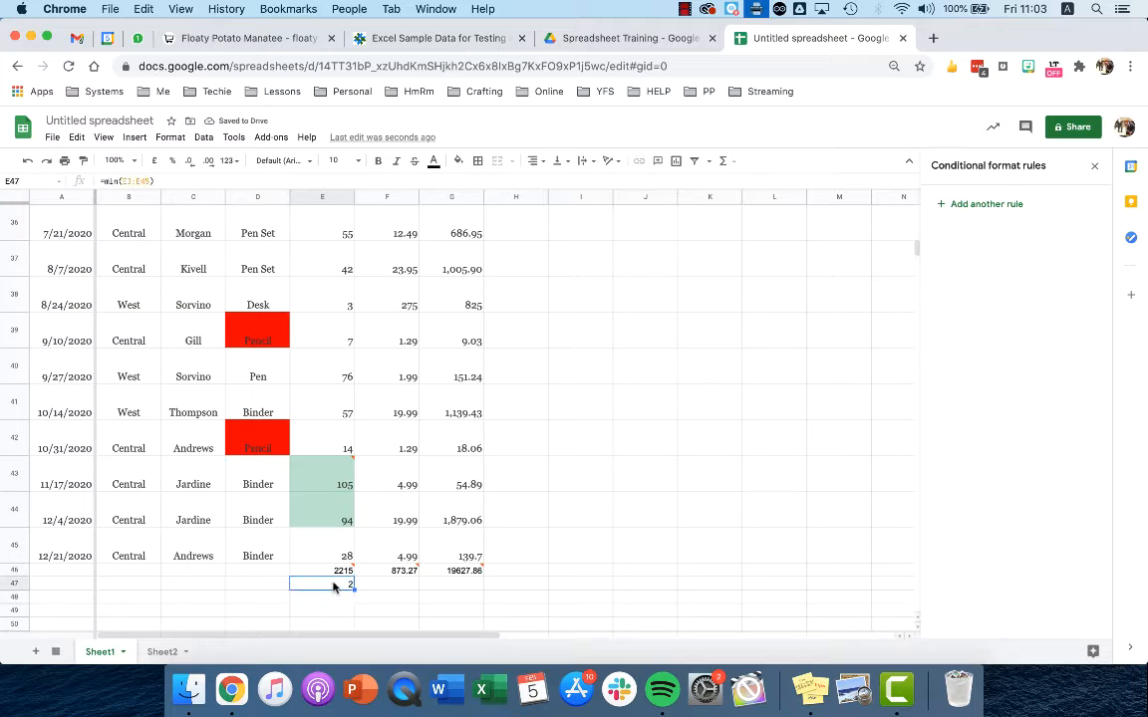
{"action": "left_click_drag", "start_coordinate": [354, 589], "coordinate": [461, 589]}
Step: Calculate the average of the Units column by entering =average(E3:E45) in cell E48
{"action": "left_click", "coordinate": [323, 597]}
{"action": "type", "text": "="}
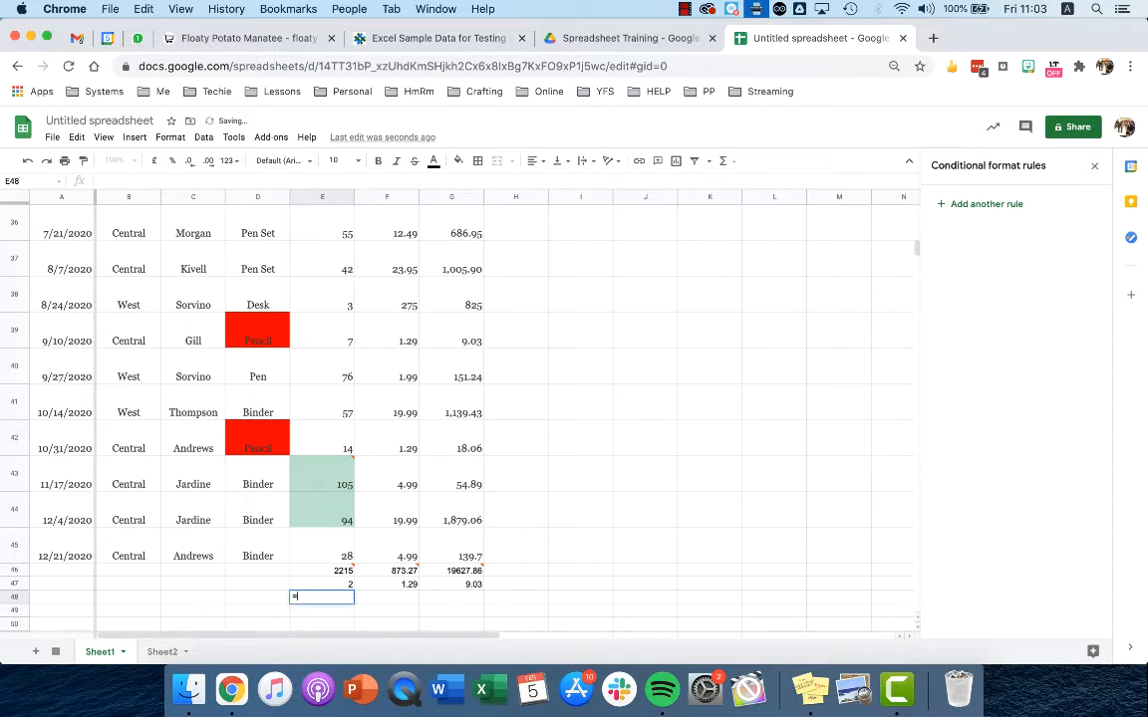
{"action": "type", "text": "avera"}
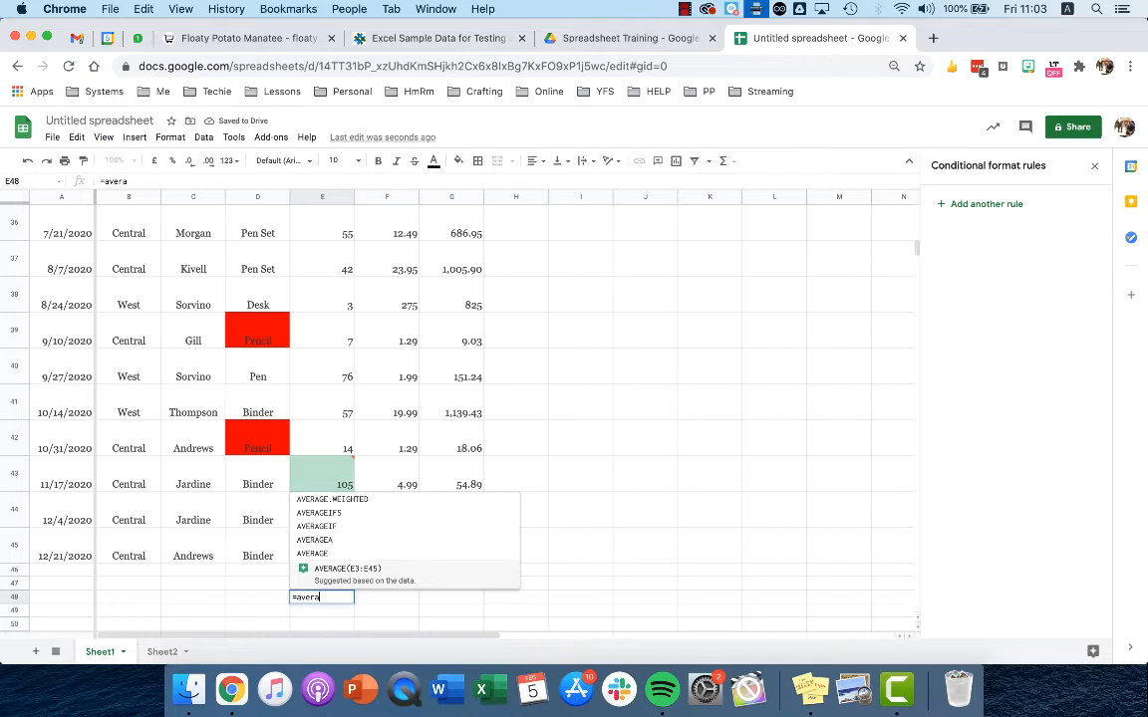
{"action": "type", "text": "ge("}
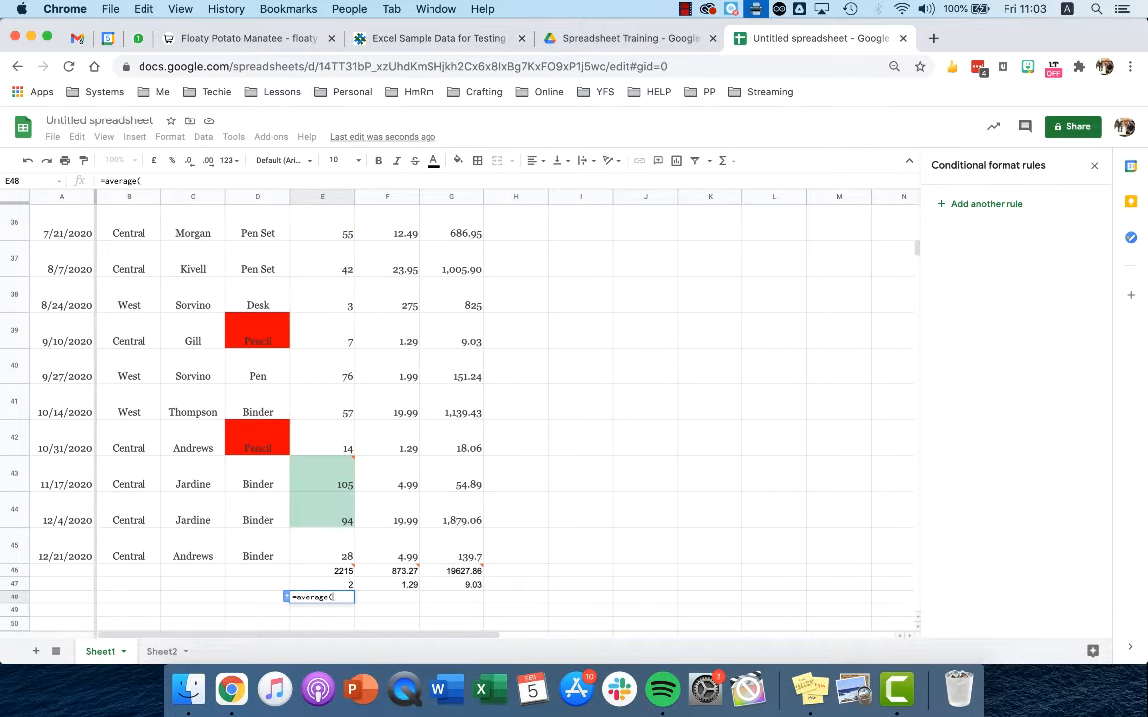
{"action": "left_click", "coordinate": [321, 543]}
{"action": "left_click_drag", "start_coordinate": [321, 543], "coordinate": [321, 296]}
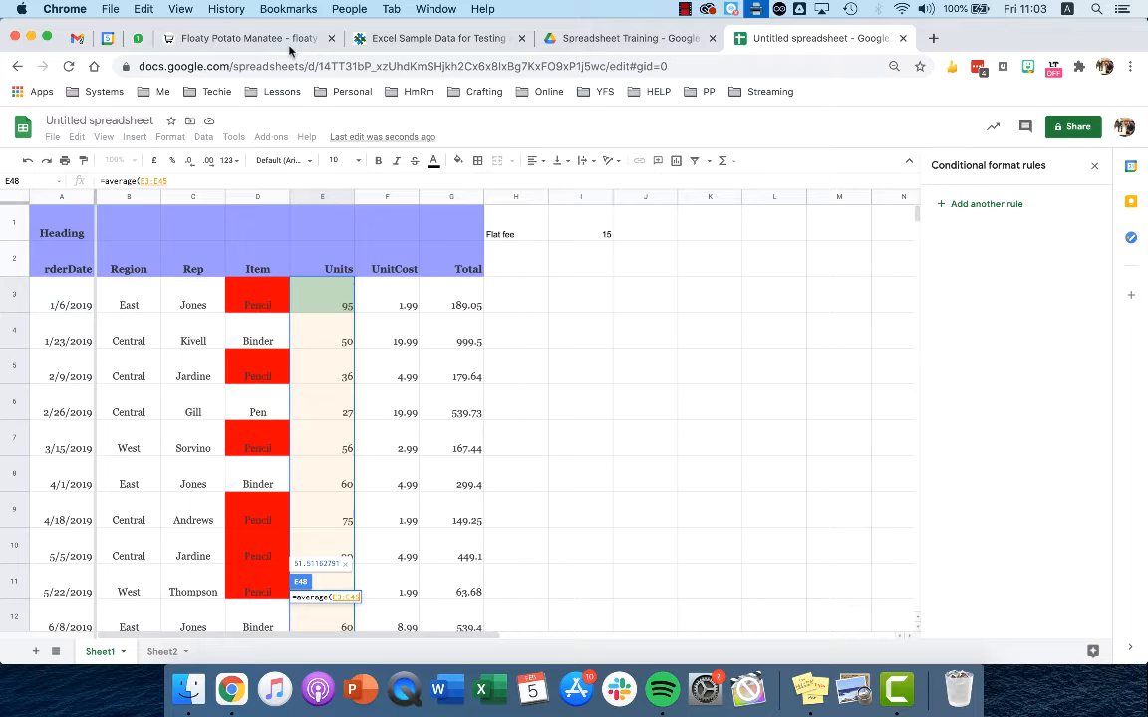
{"action": "left_click", "coordinate": [181, 180]}
{"action": "key", "text": "Return"}
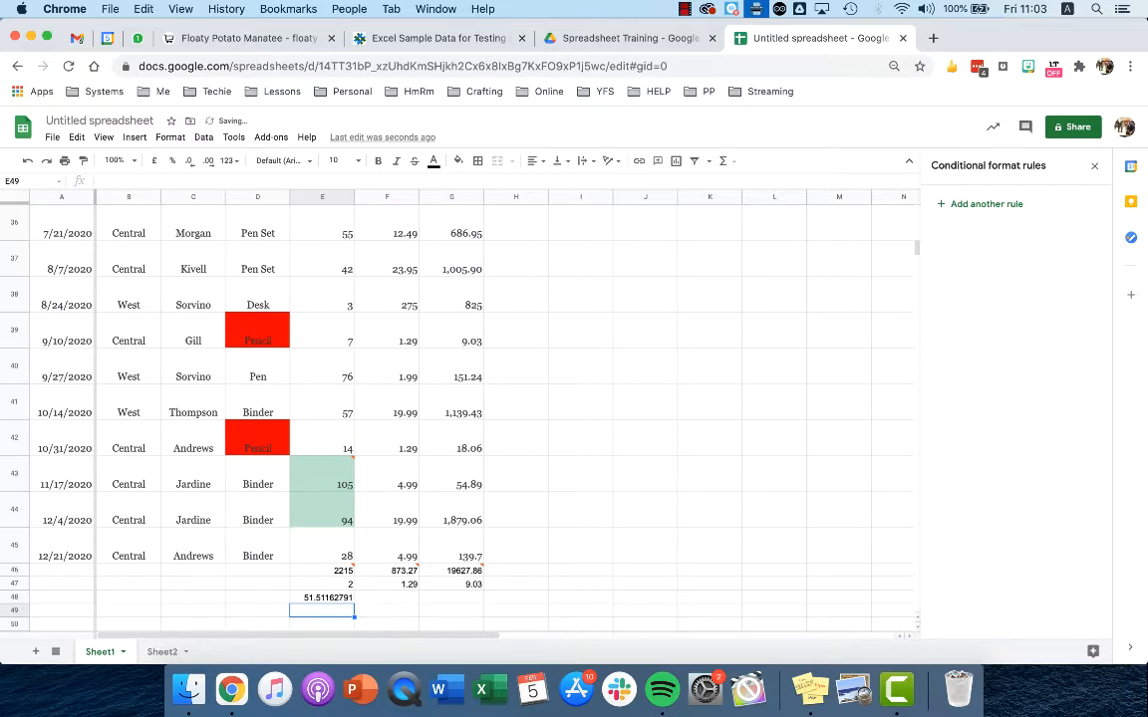
Step: Reduce the average in E48 to two decimal places and copy it across to F48 and G48
{"action": "left_click", "coordinate": [321, 597]}
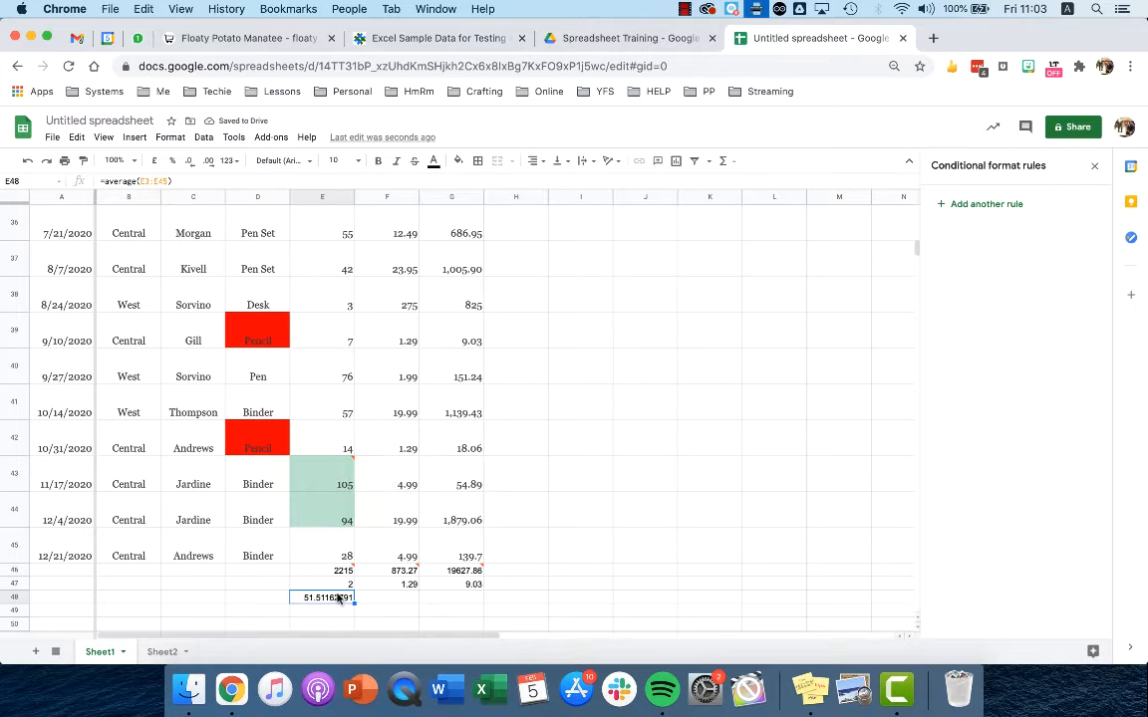
{"action": "left_click", "coordinate": [189, 162]}
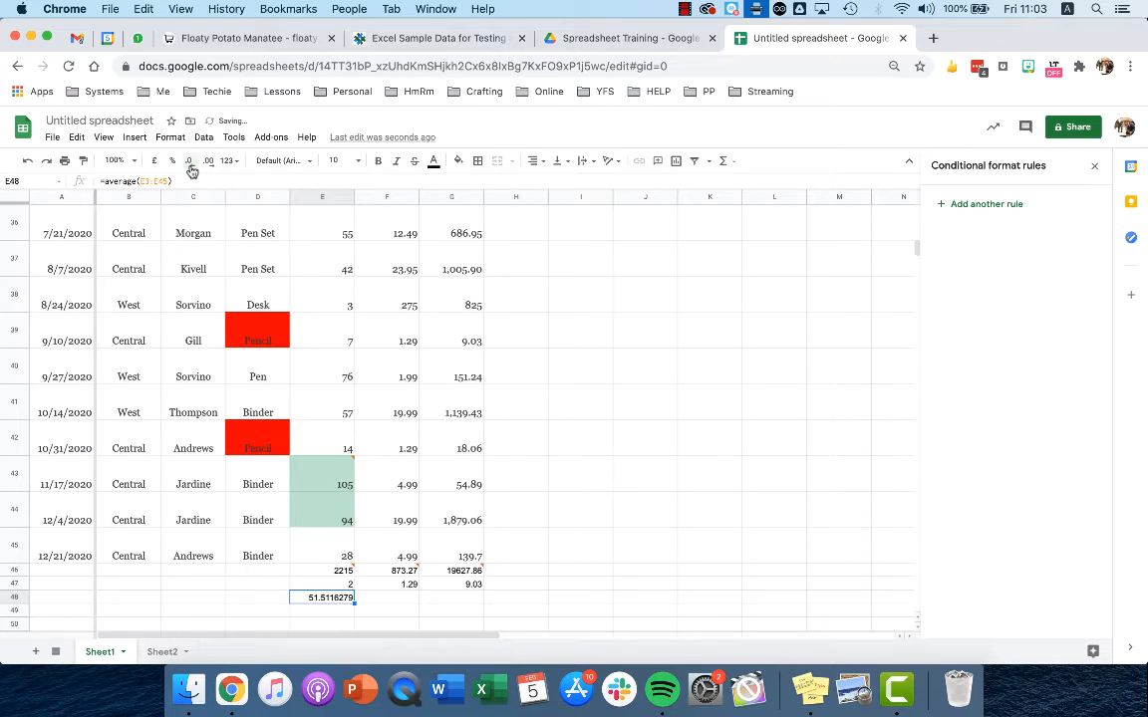
{"action": "left_click", "coordinate": [189, 162]}
{"action": "left_click", "coordinate": [189, 162]}
{"action": "left_click", "coordinate": [190, 162]}
{"action": "left_click", "coordinate": [189, 162]}
{"action": "left_click", "coordinate": [190, 161]}
{"action": "left_click", "coordinate": [189, 162]}
{"action": "left_click", "coordinate": [209, 162]}
{"action": "left_click_drag", "start_coordinate": [353, 602], "coordinate": [463, 605]}
Step: Review the sum, minimum and average formulas in the summary rows beneath the Units column
{"action": "left_click", "coordinate": [343, 556]}
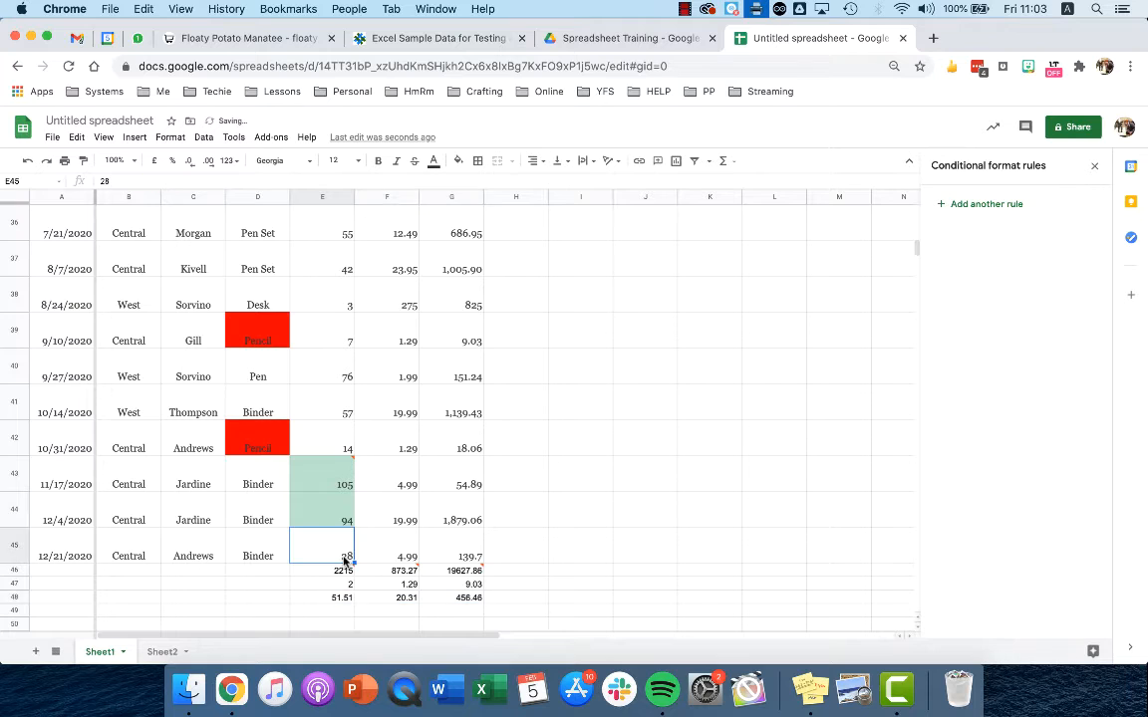
{"action": "key", "text": "Down"}
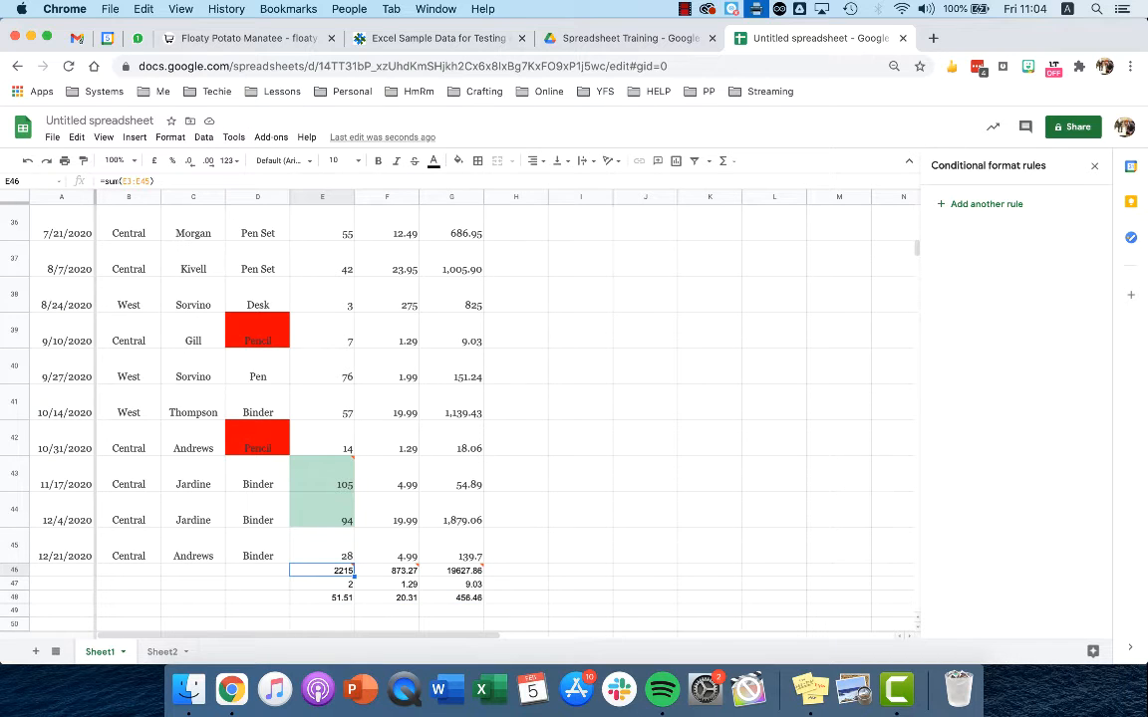
{"action": "key", "text": "Down"}
{"action": "key", "text": "Down"}
{"action": "key", "text": "Up"}
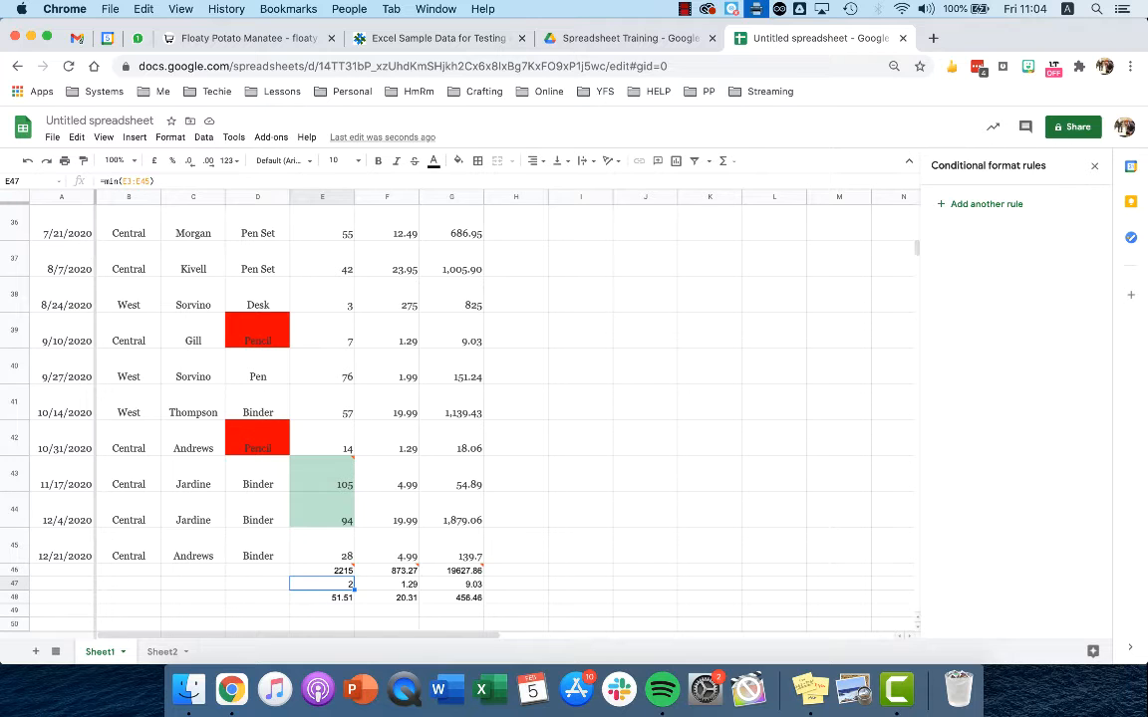
{"action": "key", "text": "Up"}
{"action": "key", "text": "Right"}
{"action": "key", "text": "Right"}
{"action": "key", "text": "Right"}
{"action": "key", "text": "Right"}
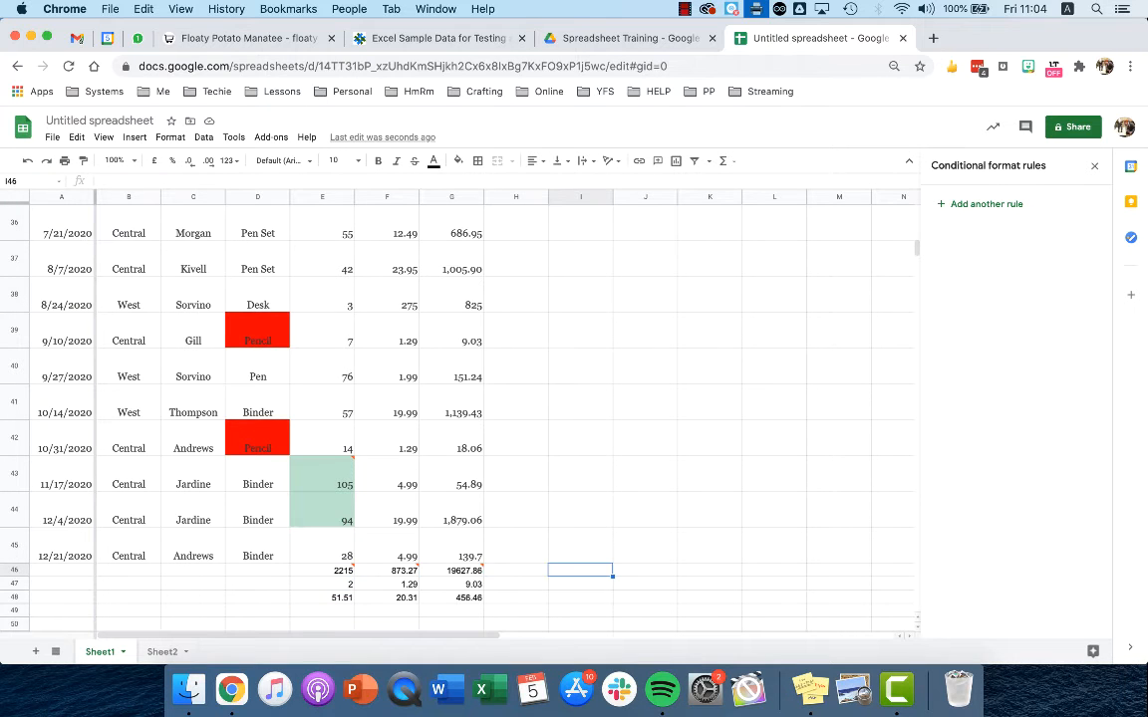
Step: Inspect the contents of the Total and UnitCost cells, G3 and F3, in the first order row
{"action": "scroll", "coordinate": [458, 419], "scroll_direction": "up", "scroll_amount": 10}
{"action": "scroll", "coordinate": [458, 419], "scroll_direction": "up", "scroll_amount": 5}
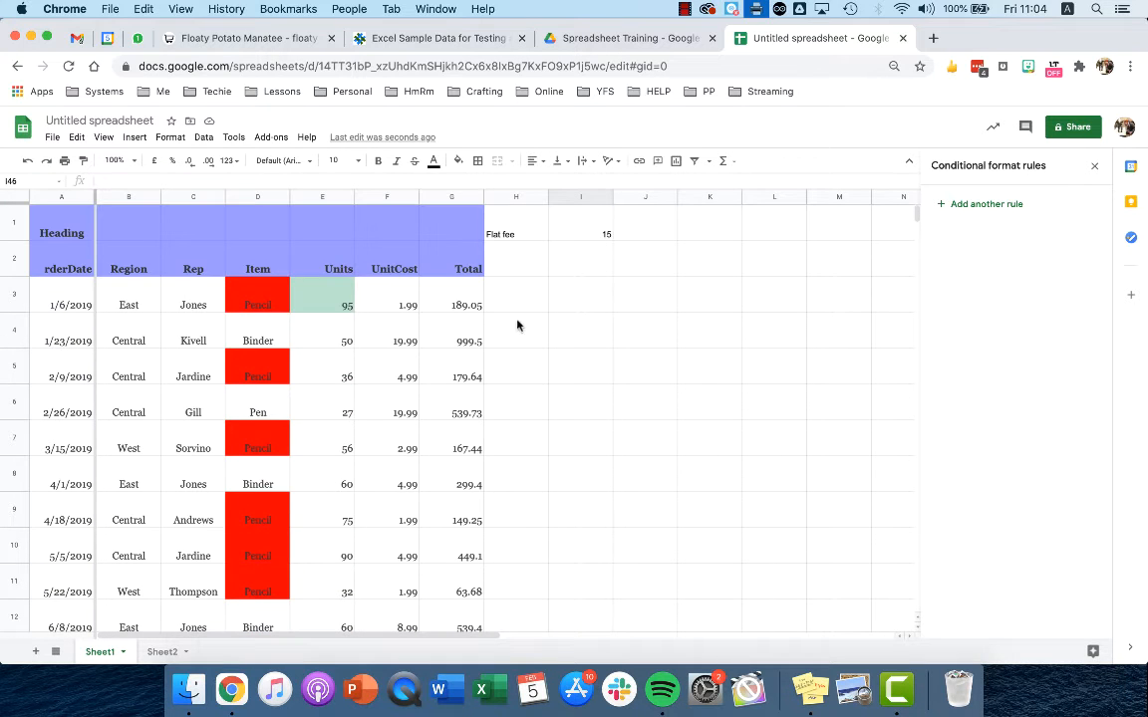
{"action": "left_click", "coordinate": [468, 302]}
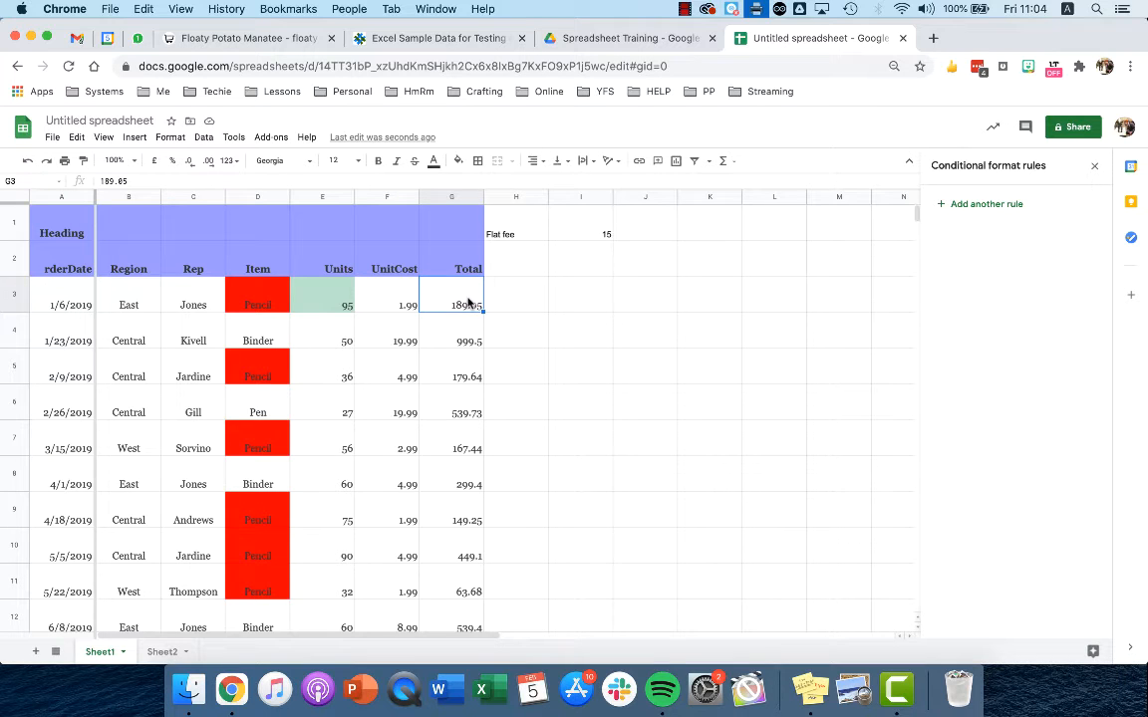
{"action": "key", "text": "Left"}
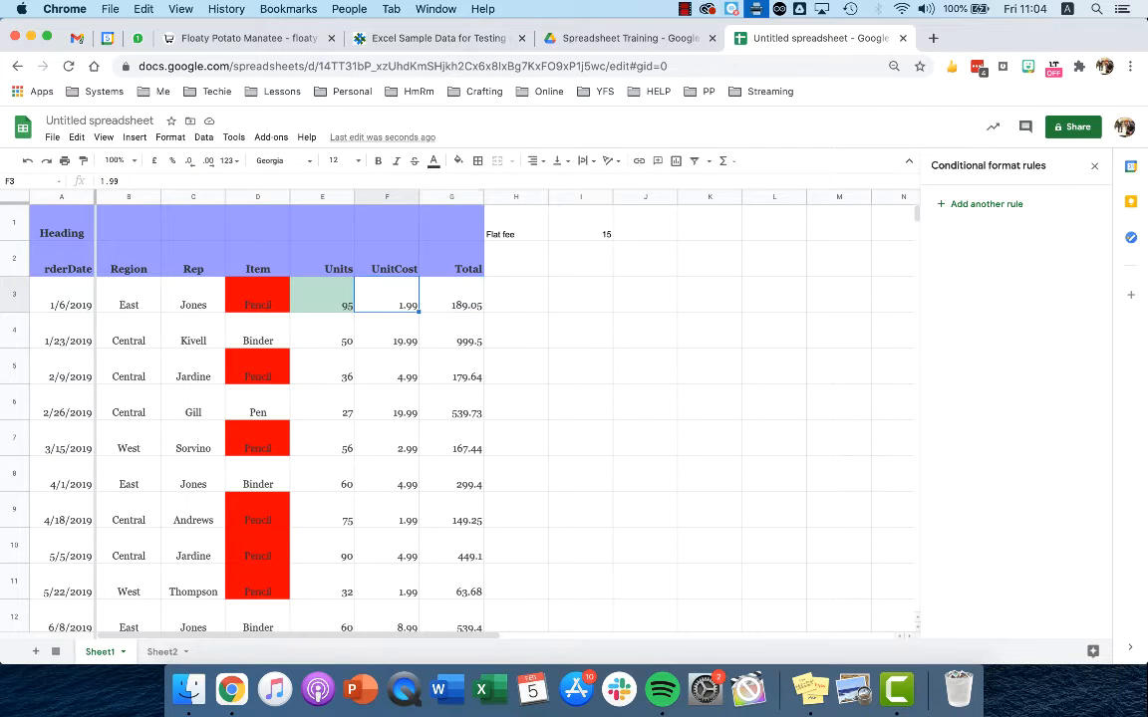
Step: Change the unit cost in F3 to 2.05 and check the Total in G3
{"action": "type", "text": "2.05"}
{"action": "key", "text": "Return"}
{"action": "key", "text": "Up"}
{"action": "key", "text": "Right"}
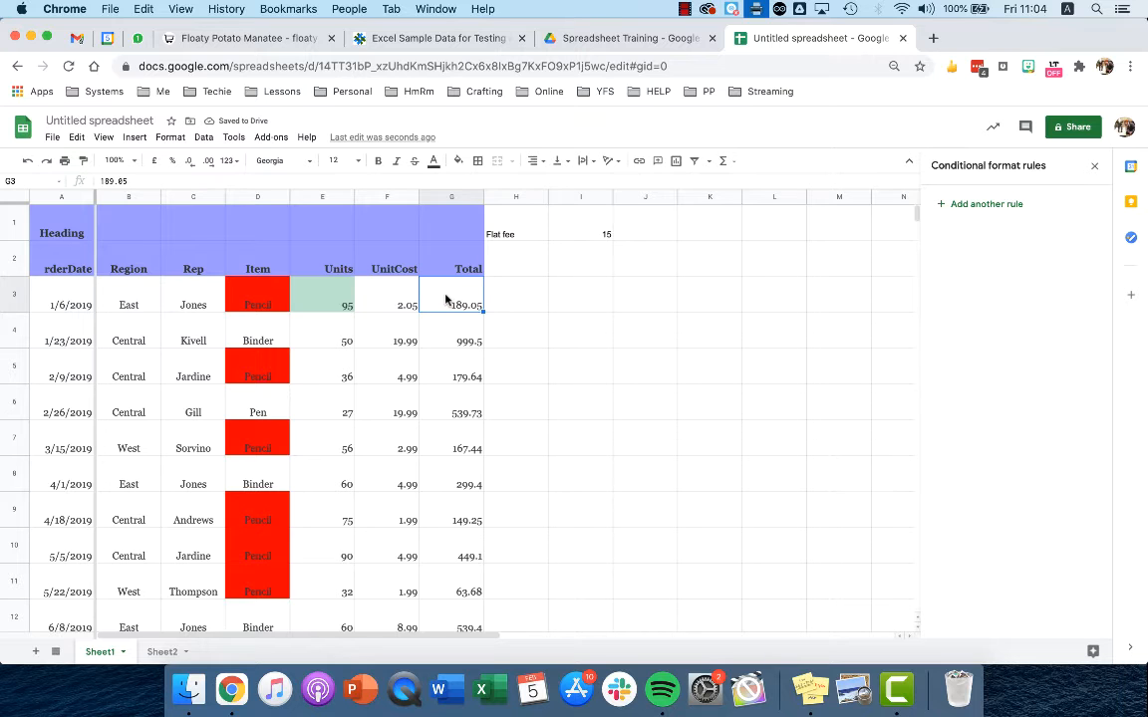
Step: Clear the fixed values from the Total column in G3:G45
{"action": "left_click_drag", "start_coordinate": [445, 299], "coordinate": [451, 515]}
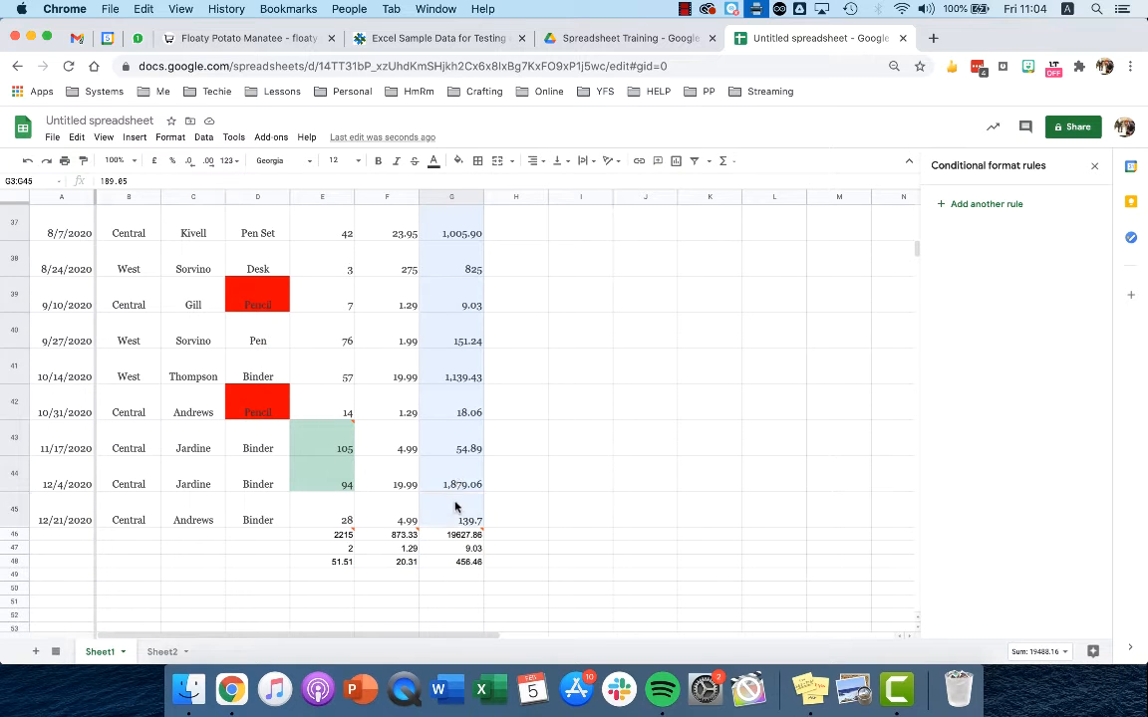
{"action": "key", "text": "Delete"}
{"action": "scroll", "coordinate": [456, 341], "scroll_direction": "up", "scroll_amount": 15}
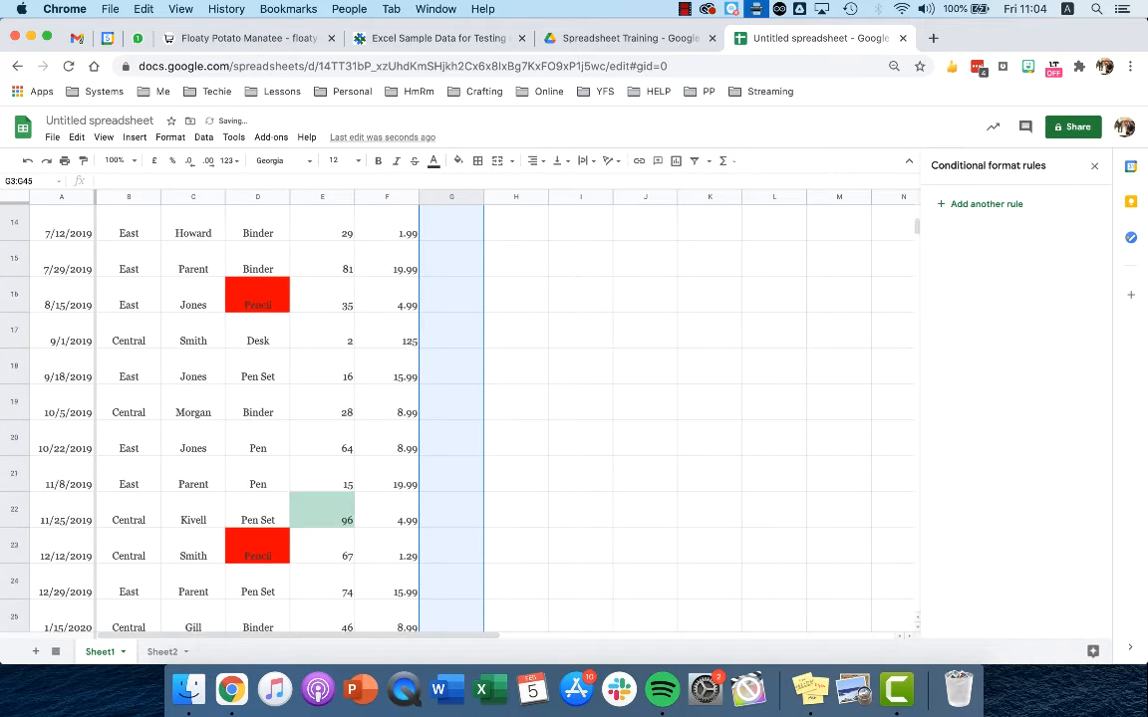
Step: Calculate the first order's total by entering =E3*F3 in cell G3
{"action": "left_click", "coordinate": [449, 303]}
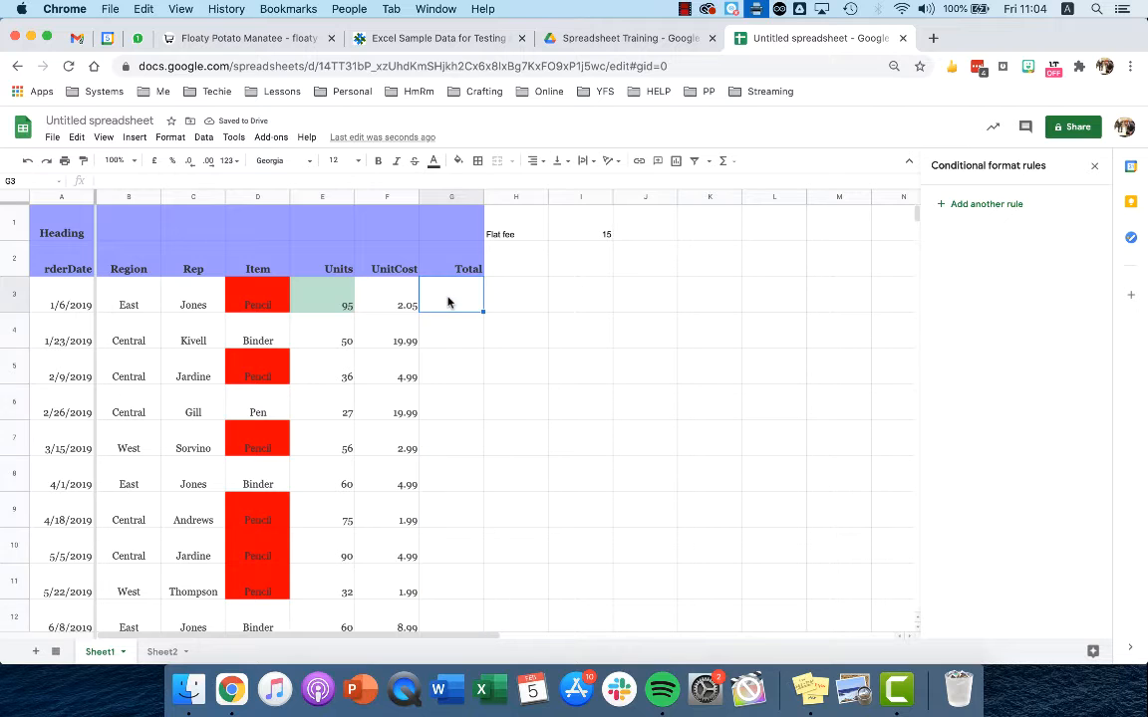
{"action": "type", "text": "="}
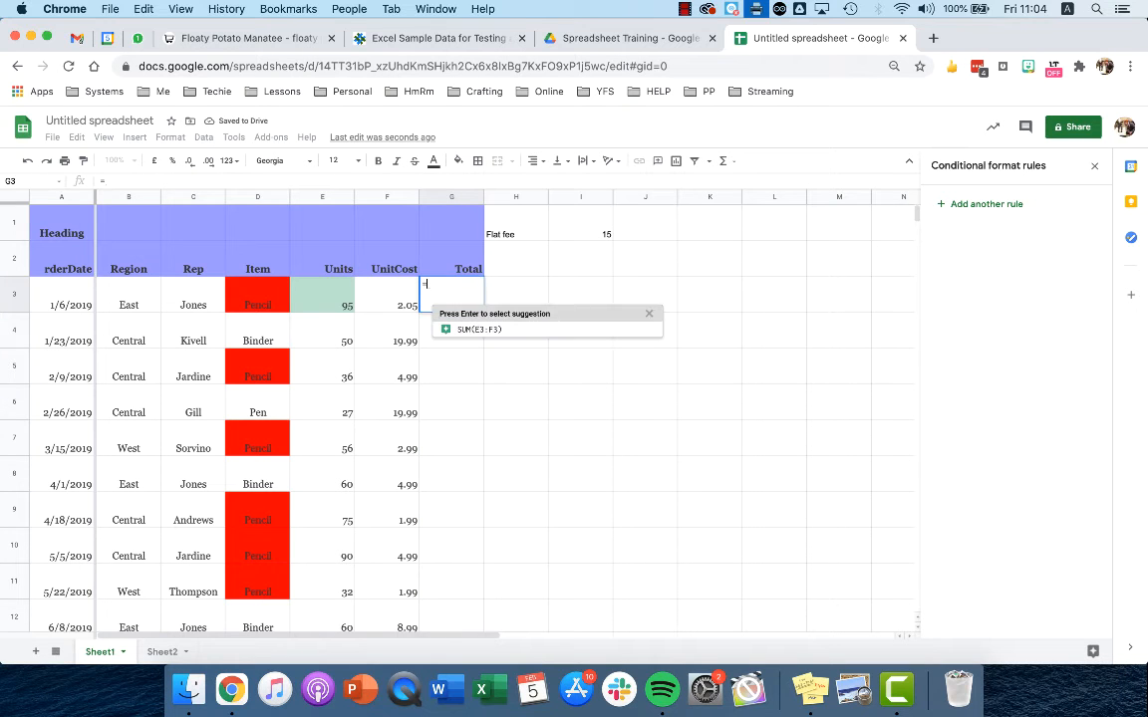
{"action": "left_click", "coordinate": [330, 289]}
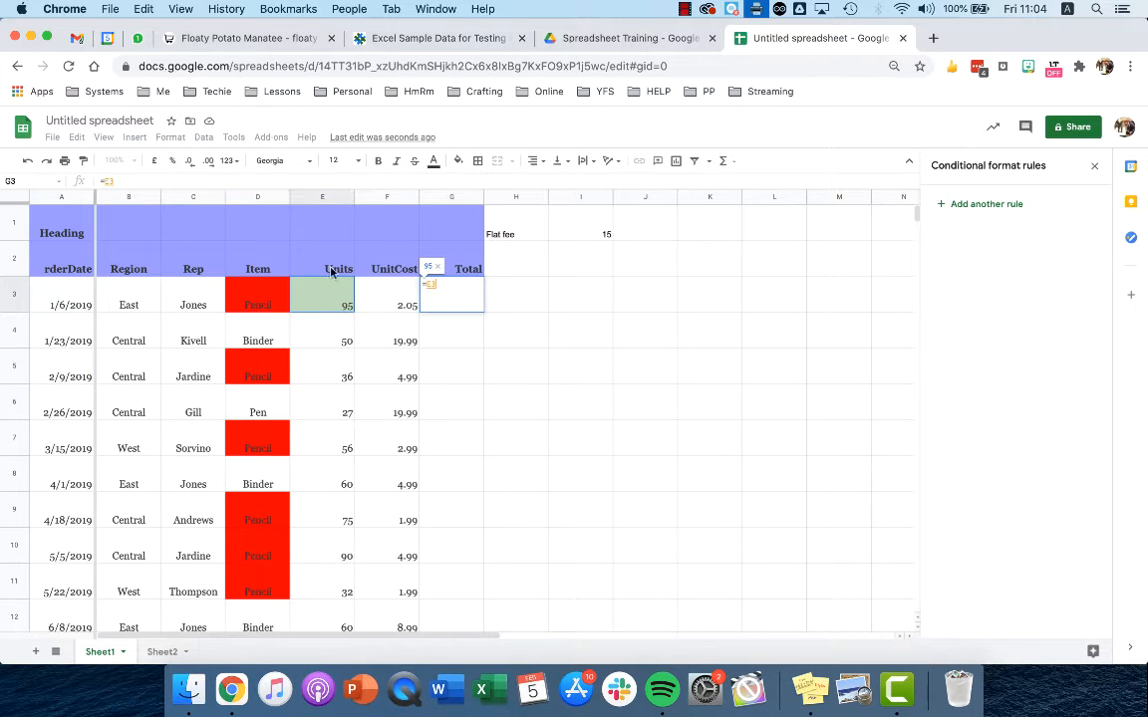
{"action": "type", "text": "*"}
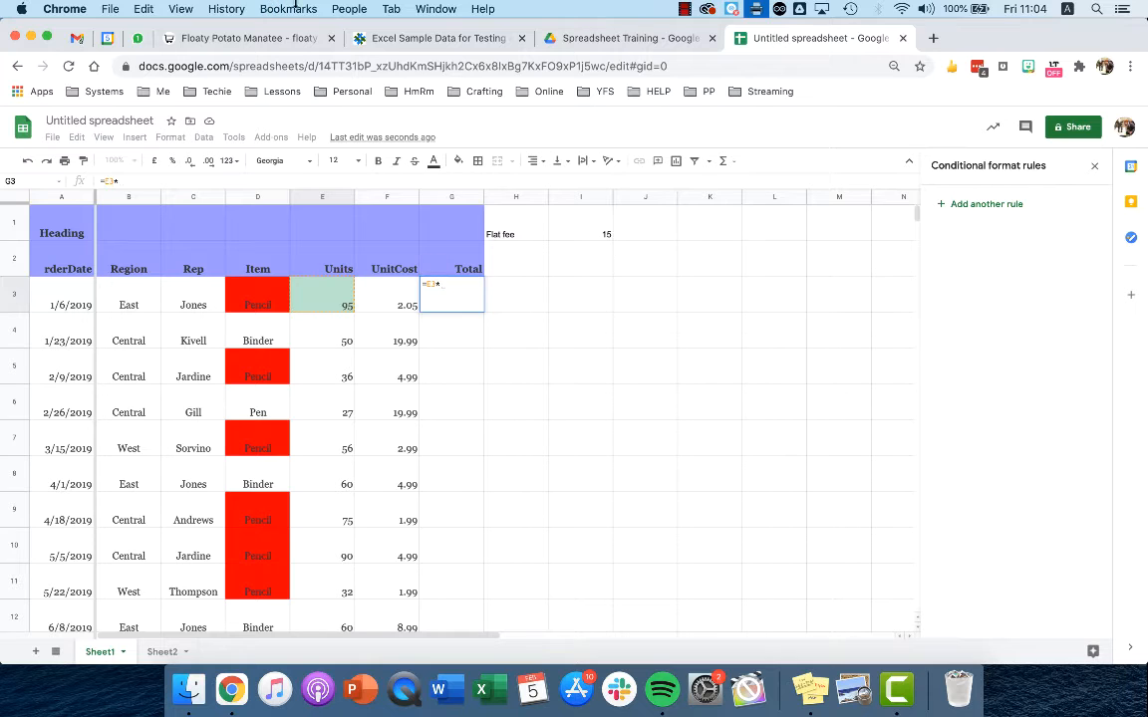
{"action": "left_click", "coordinate": [376, 304]}
{"action": "key", "text": "Return"}
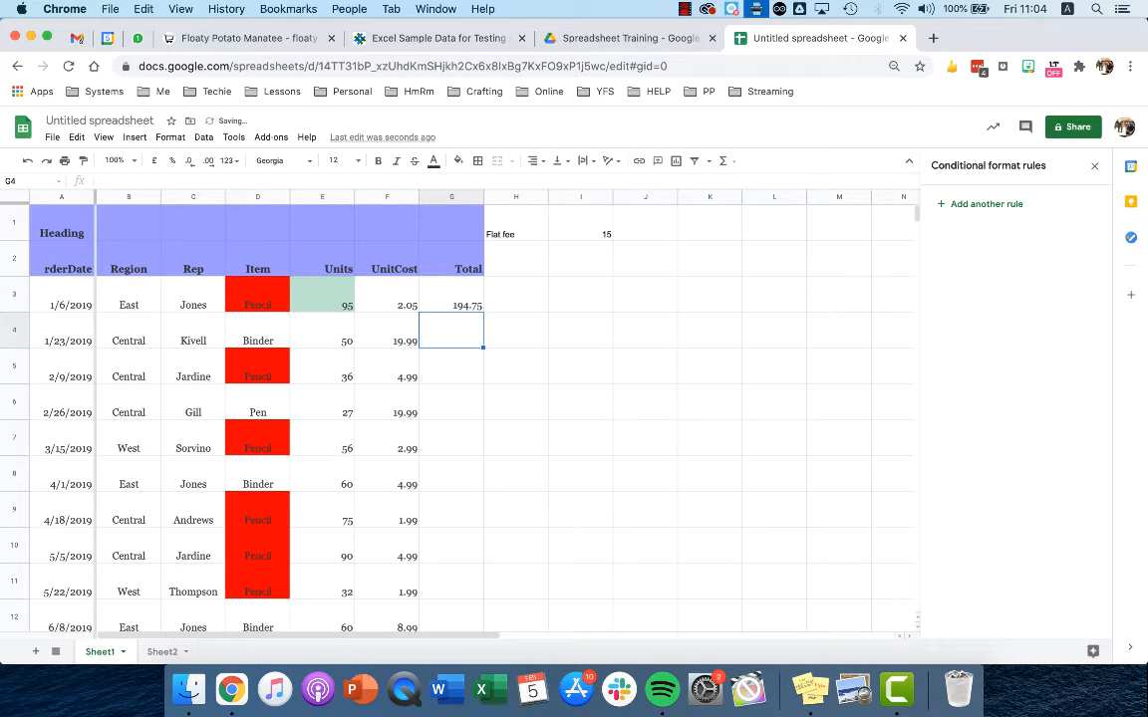
{"action": "key", "text": "Up"}
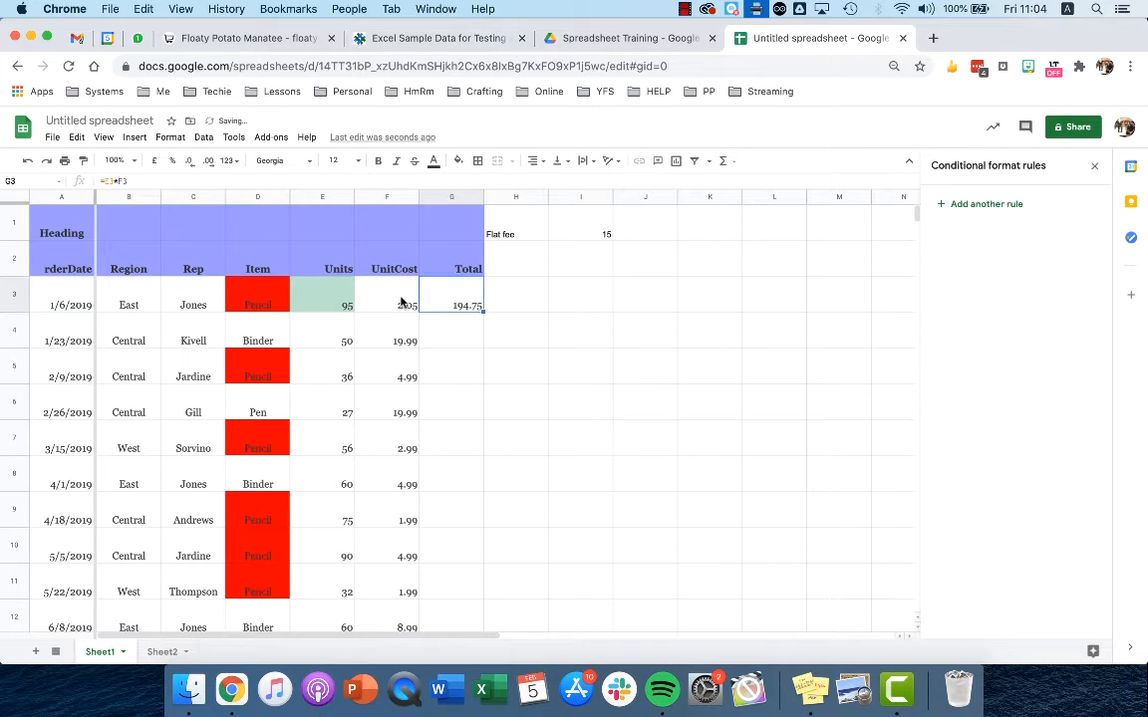
Step: Set the unit cost in F3 to 1.99
{"action": "left_click", "coordinate": [399, 302]}
{"action": "type", "text": "1"}
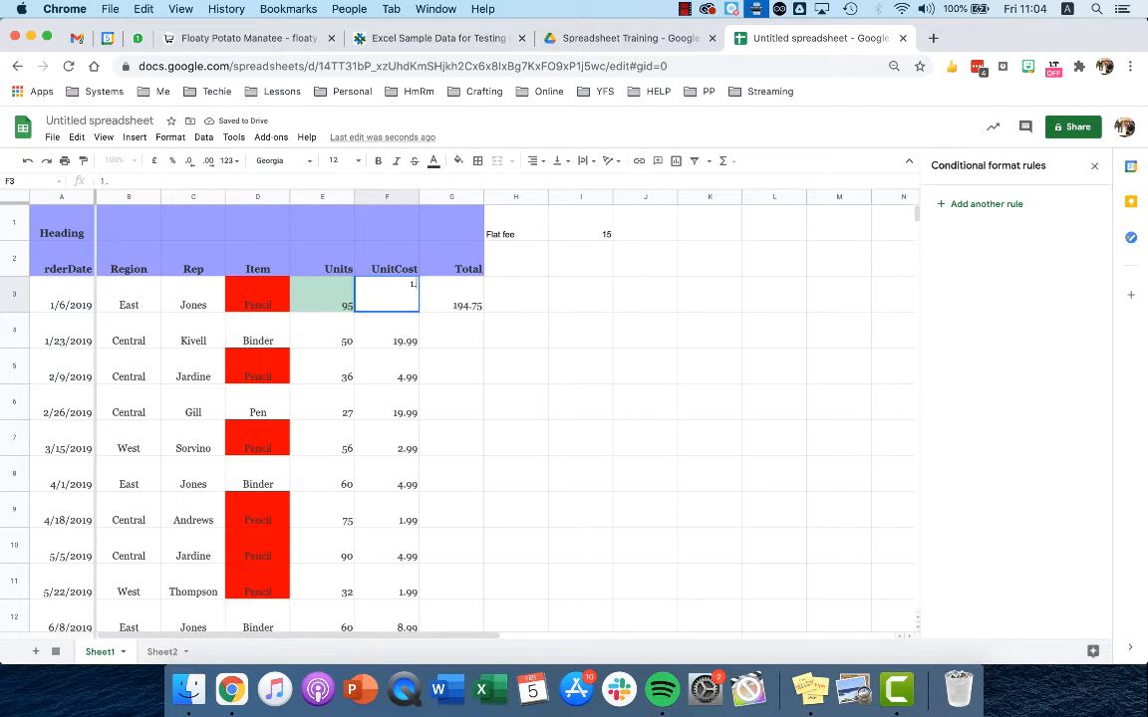
{"action": "type", "text": ".99"}
{"action": "key", "text": "Return"}
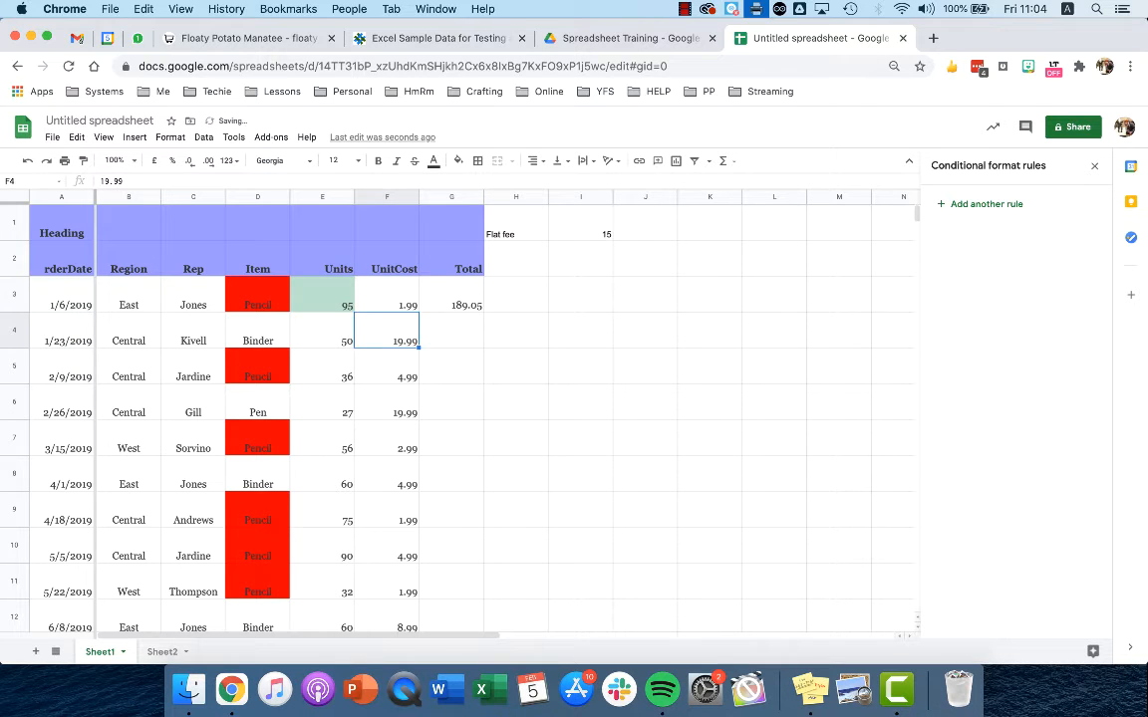
Step: Copy the multiplication formula from G3 down the Total column to G45
{"action": "key", "text": "Up"}
{"action": "key", "text": "Right"}
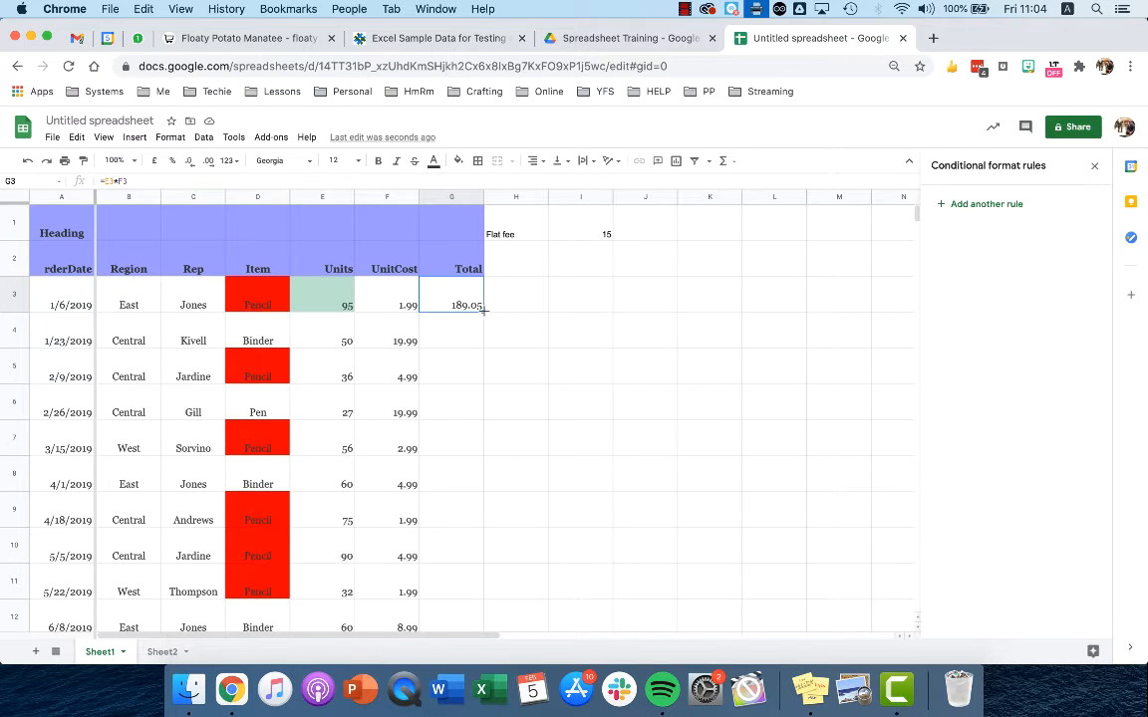
{"action": "left_click_drag", "start_coordinate": [482, 310], "coordinate": [456, 471]}
Step: Examine the copied formulas in the Total column from G45 up to G36
{"action": "left_click", "coordinate": [461, 481]}
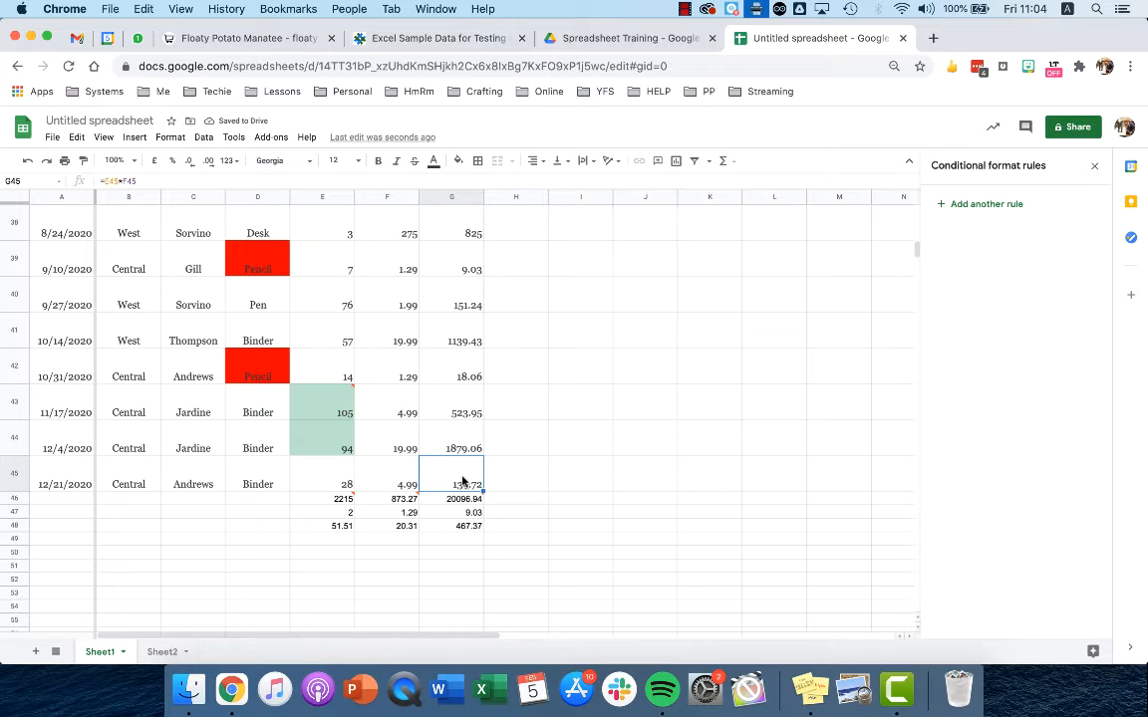
{"action": "key", "text": "Up"}
{"action": "key", "text": "Up"}
{"action": "key", "text": "Up"}
{"action": "key", "text": "Up"}
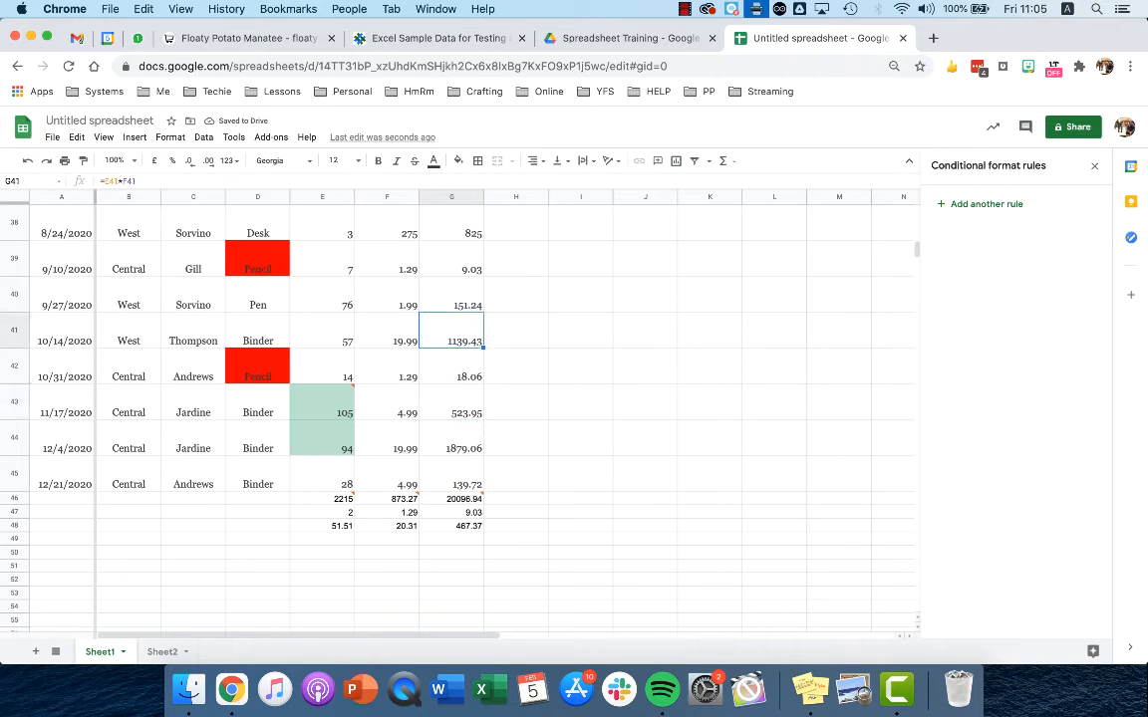
{"action": "key", "text": "Up"}
{"action": "key", "text": "Up"}
{"action": "key", "text": "Up"}
{"action": "key", "text": "Up"}
{"action": "key", "text": "Up"}
{"action": "scroll", "coordinate": [458, 418], "scroll_direction": "up", "scroll_amount": 6}
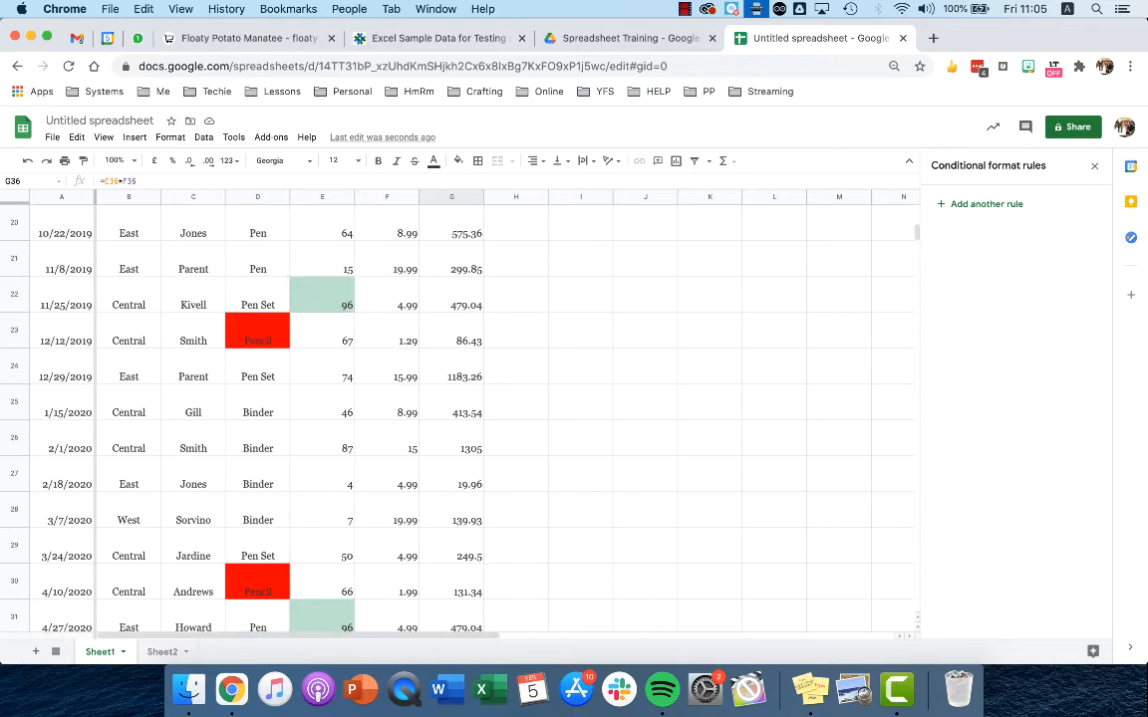
{"action": "scroll", "coordinate": [461, 457], "scroll_direction": "up", "scroll_amount": 10}
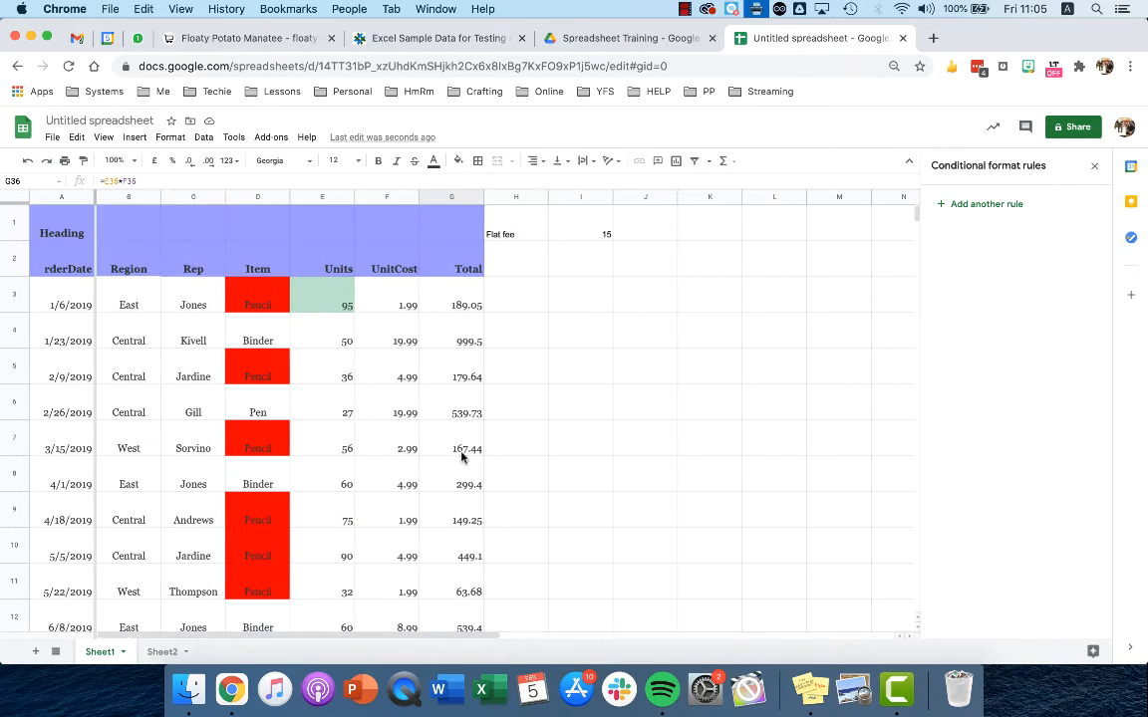
Step: Subtract the flat fee from the first order's total by entering =G3-I1 in cell H3
{"action": "left_click", "coordinate": [535, 296]}
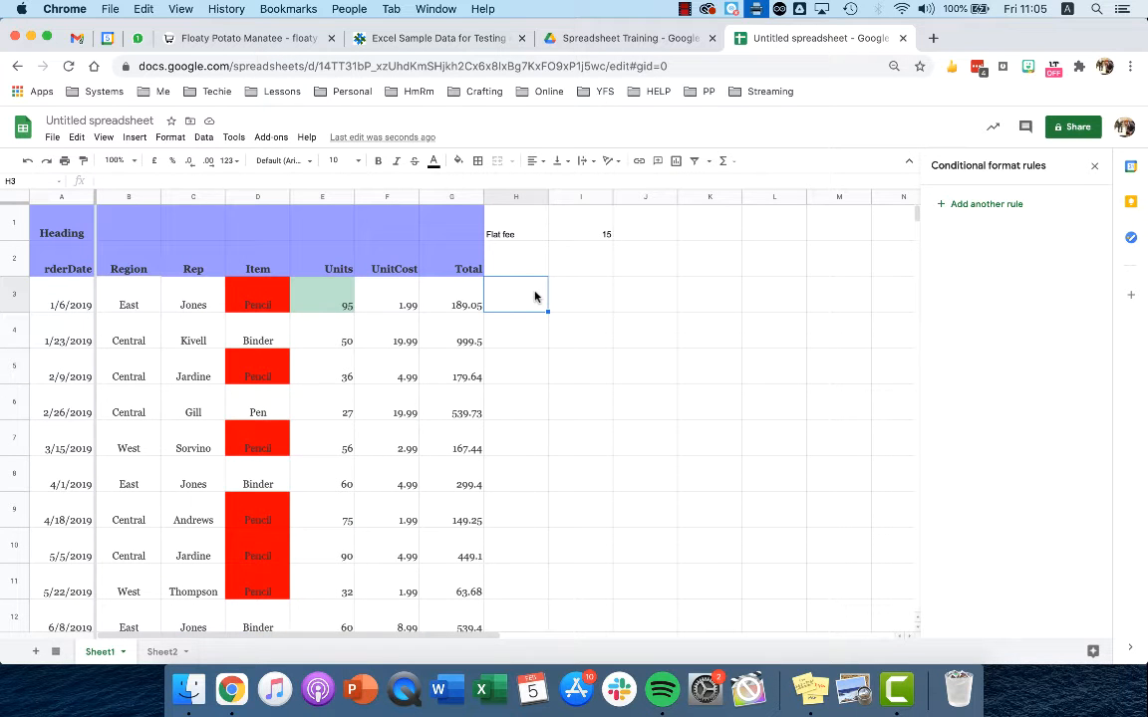
{"action": "type", "text": "="}
{"action": "left_click", "coordinate": [467, 299]}
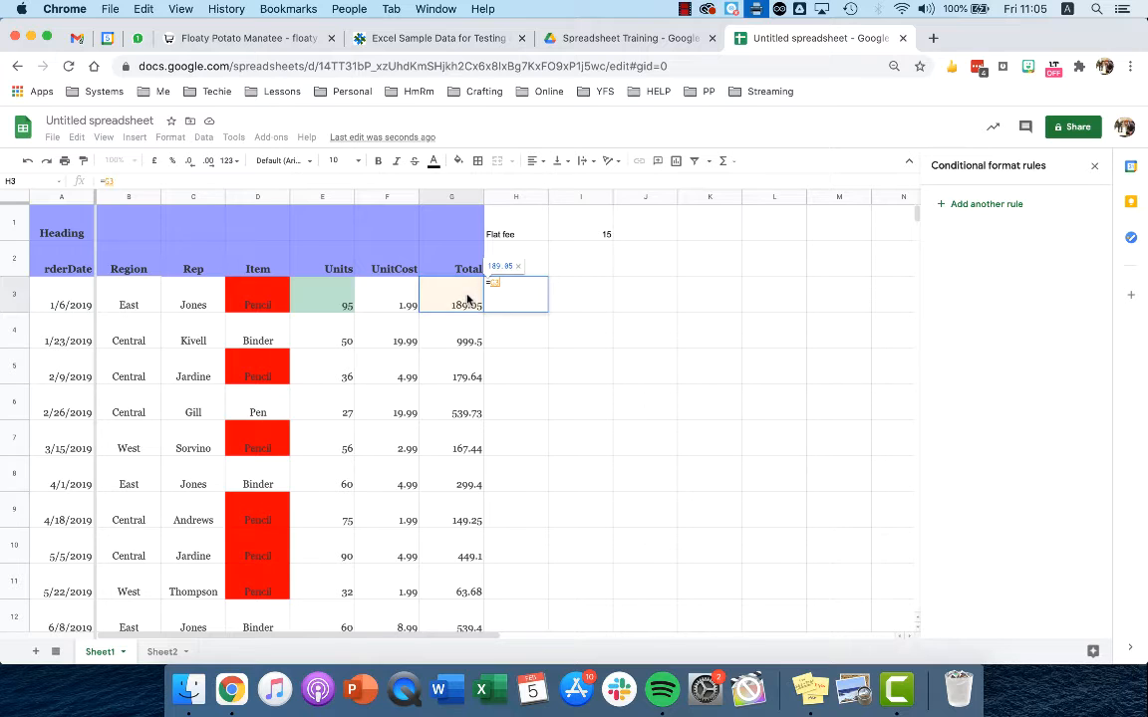
{"action": "type", "text": "-"}
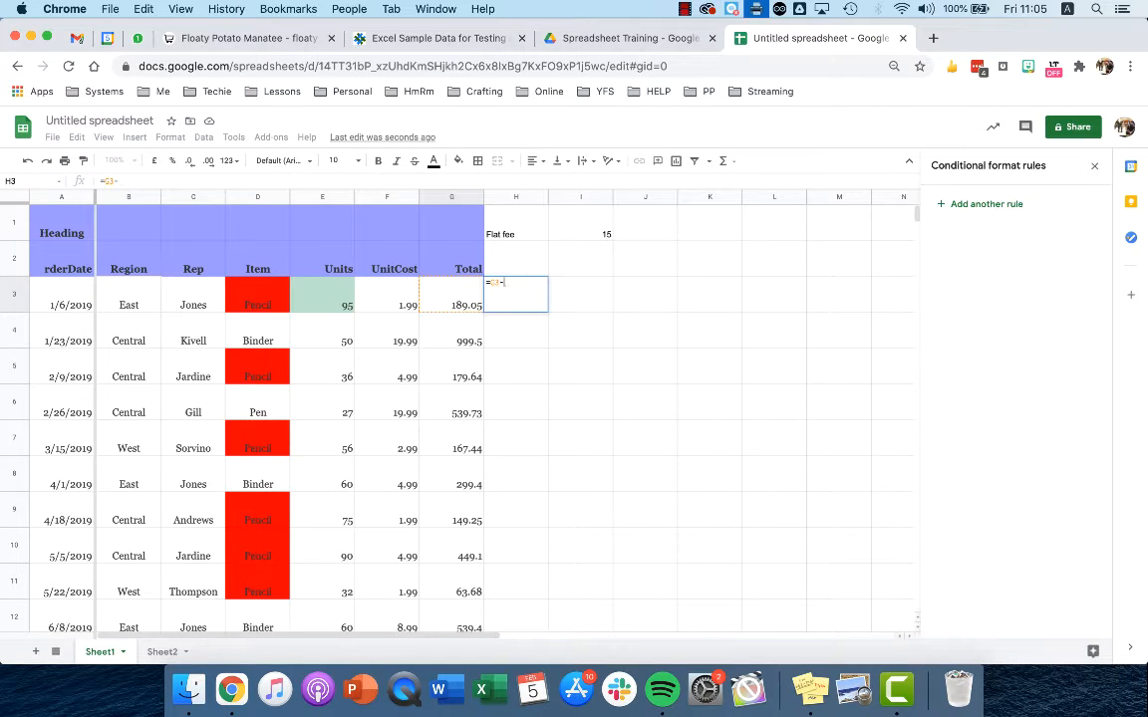
{"action": "left_click", "coordinate": [594, 232]}
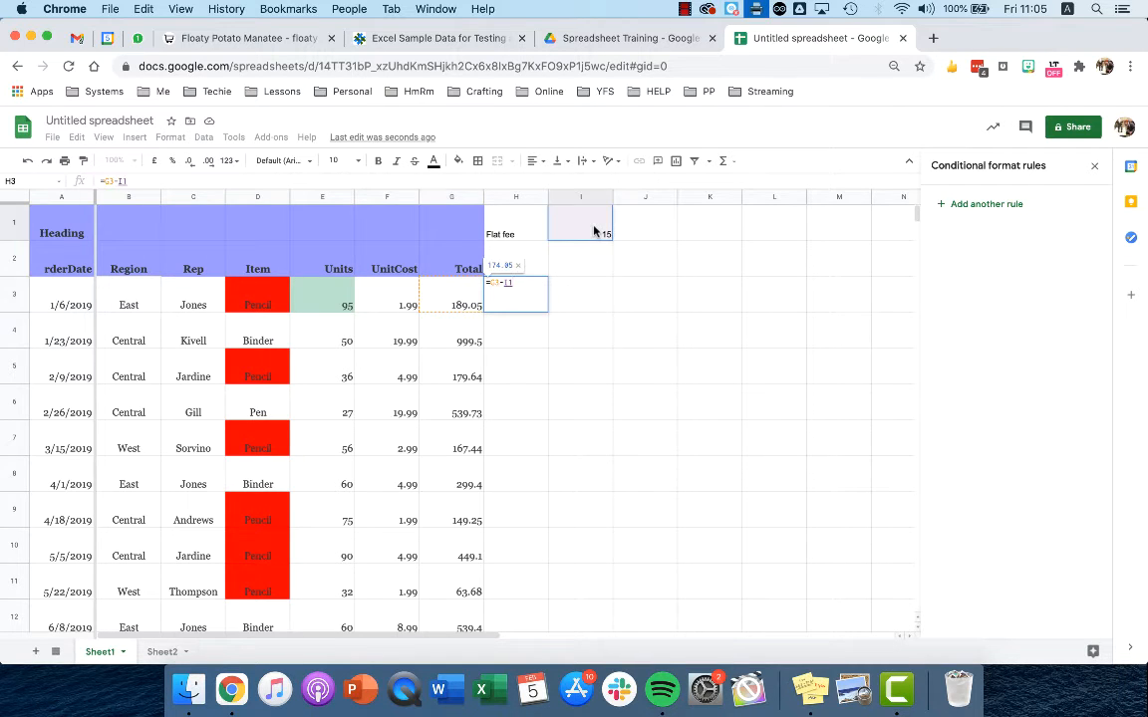
{"action": "key", "text": "Return"}
Step: Try copying the H3 formula down to H4, compare its references, and clear the copied cell
{"action": "left_click", "coordinate": [533, 307]}
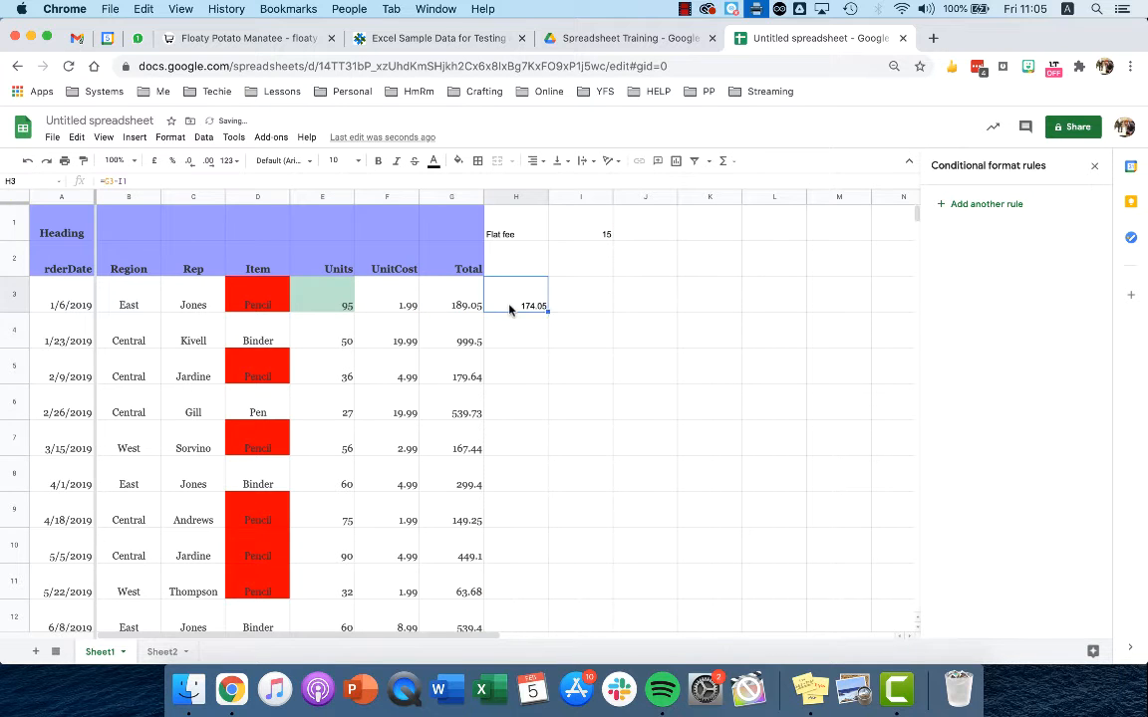
{"action": "left_click_drag", "start_coordinate": [546, 310], "coordinate": [546, 339]}
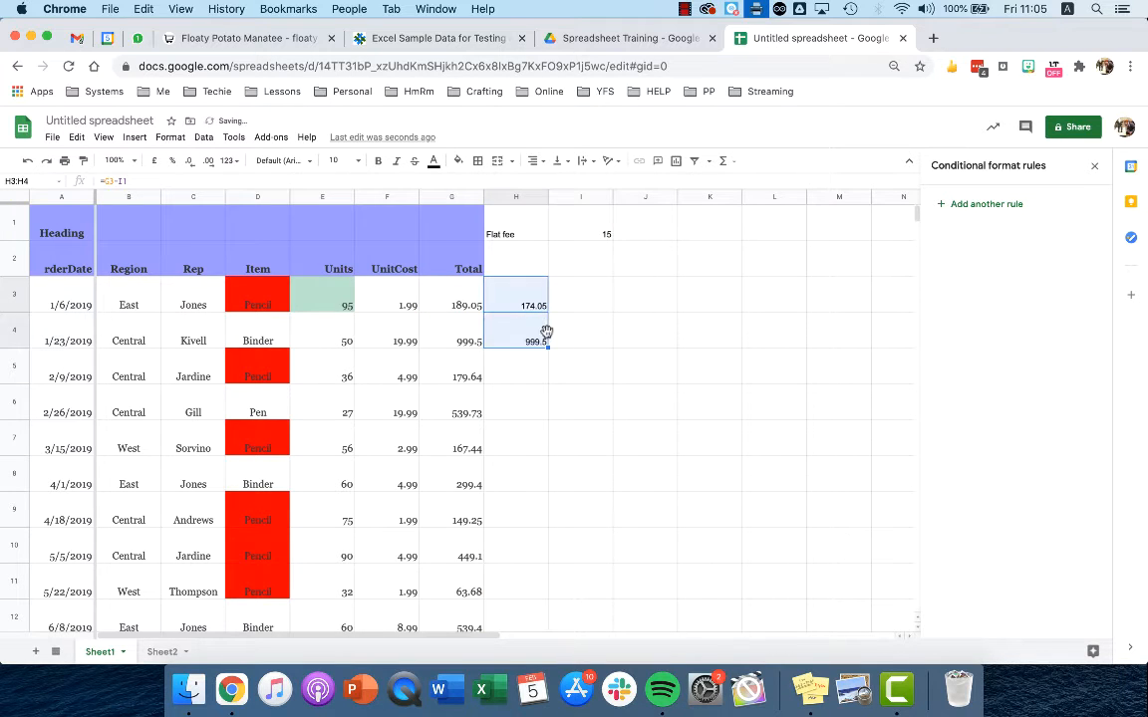
{"action": "left_click", "coordinate": [534, 304]}
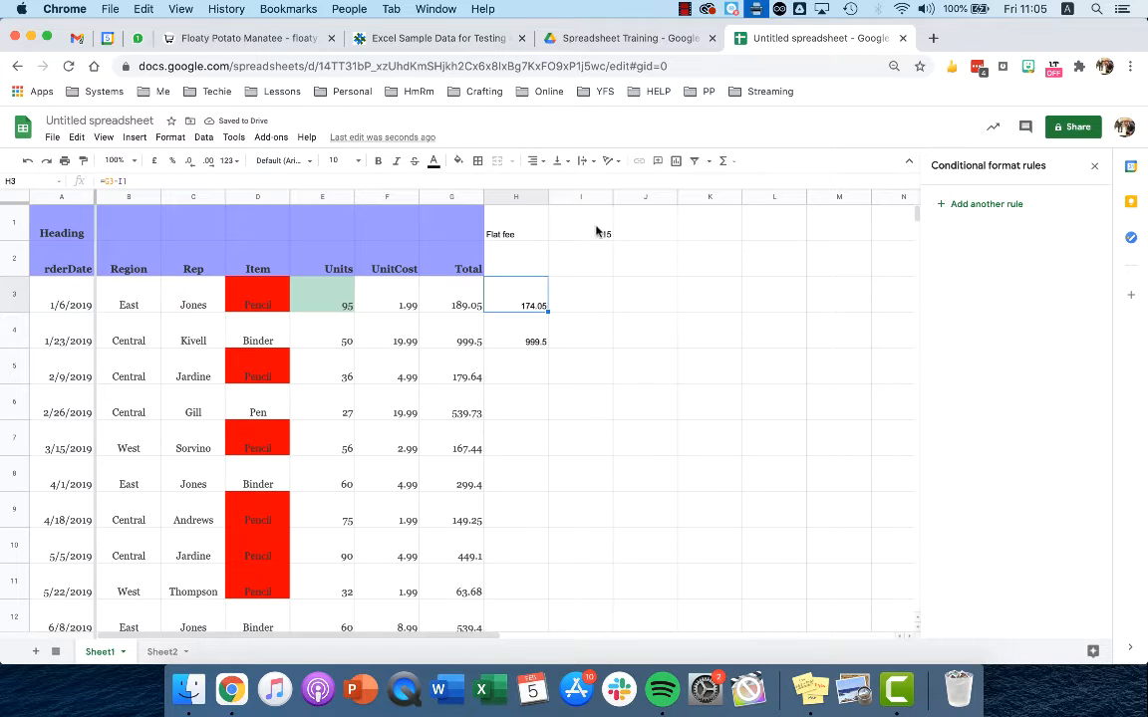
{"action": "left_click", "coordinate": [533, 330]}
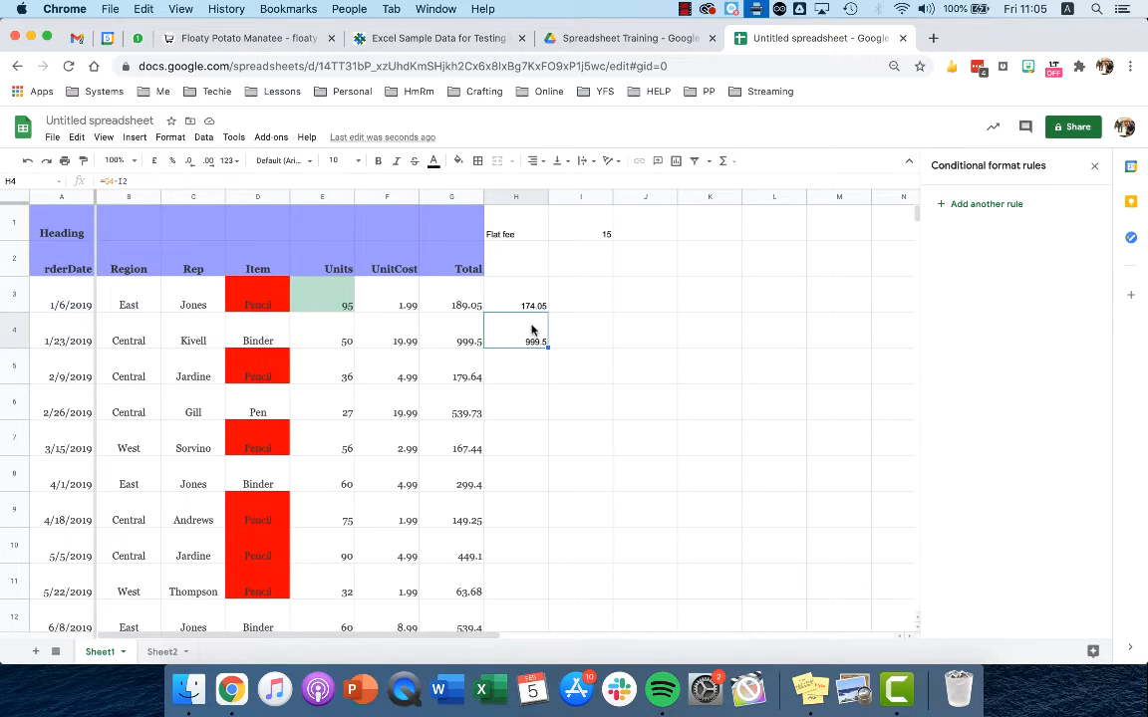
{"action": "key", "text": "Delete"}
Step: Make the flat fee reference in H3 absolute by changing the formula to =G3-$I$1
{"action": "key", "text": "Up"}
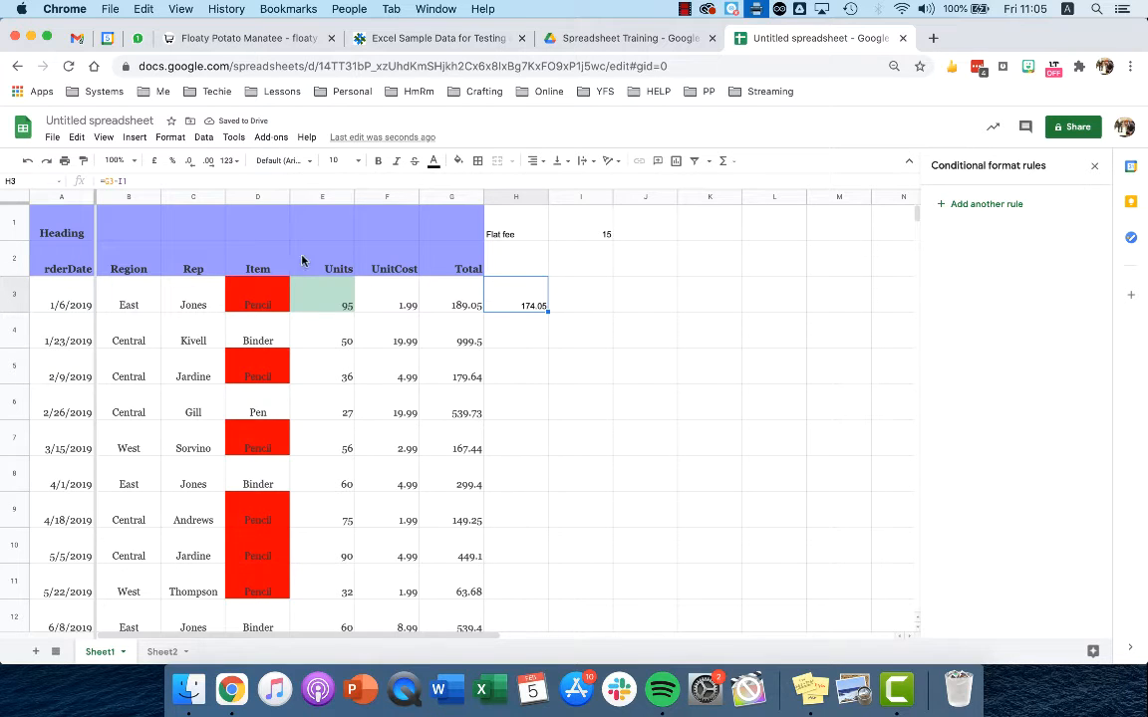
{"action": "left_click", "coordinate": [121, 182]}
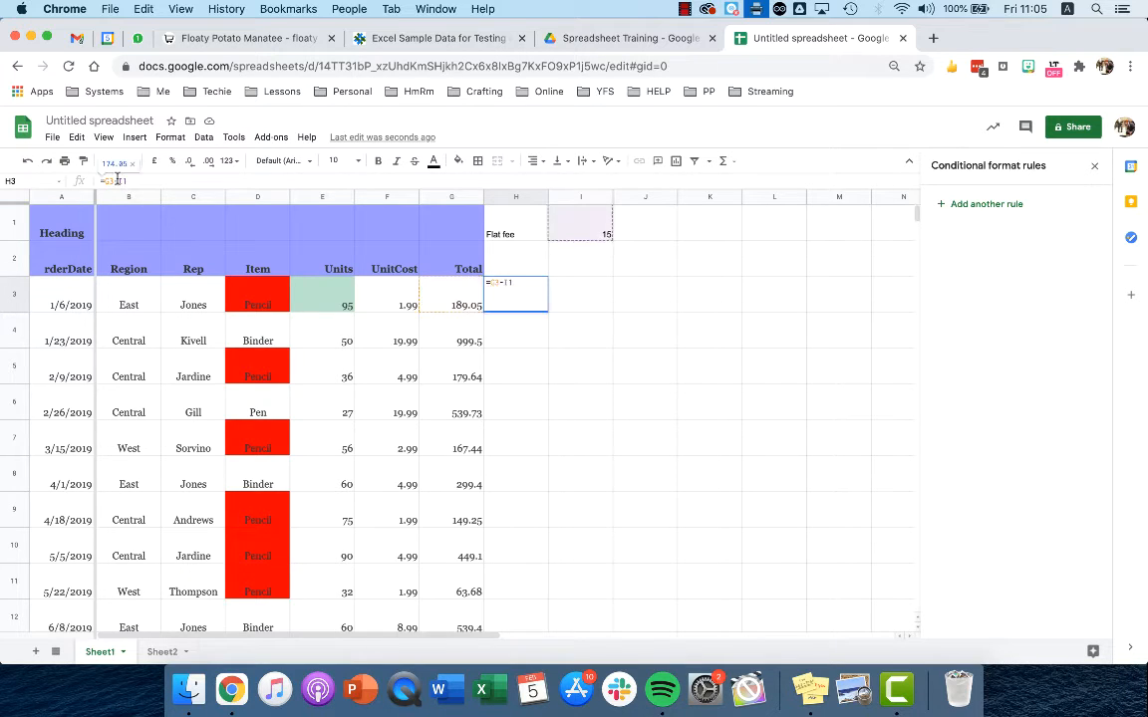
{"action": "type", "text": "$"}
{"action": "left_click", "coordinate": [126, 181]}
{"action": "type", "text": "$"}
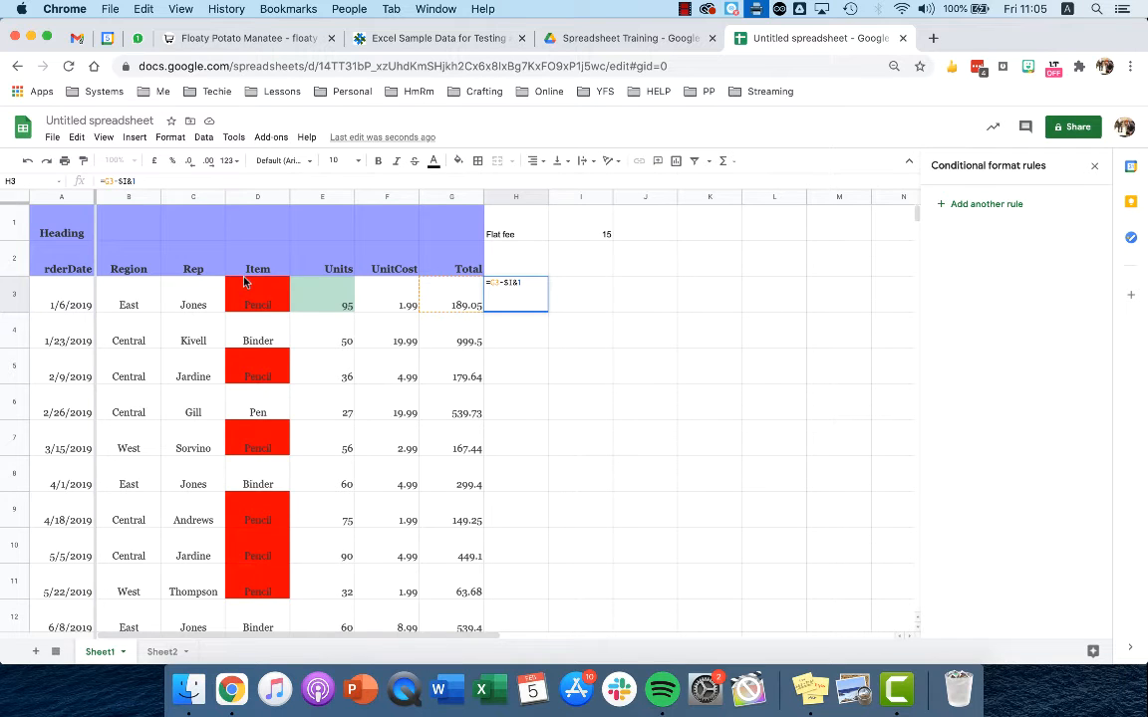
{"action": "key", "text": "BackSpace"}
{"action": "type", "text": "$"}
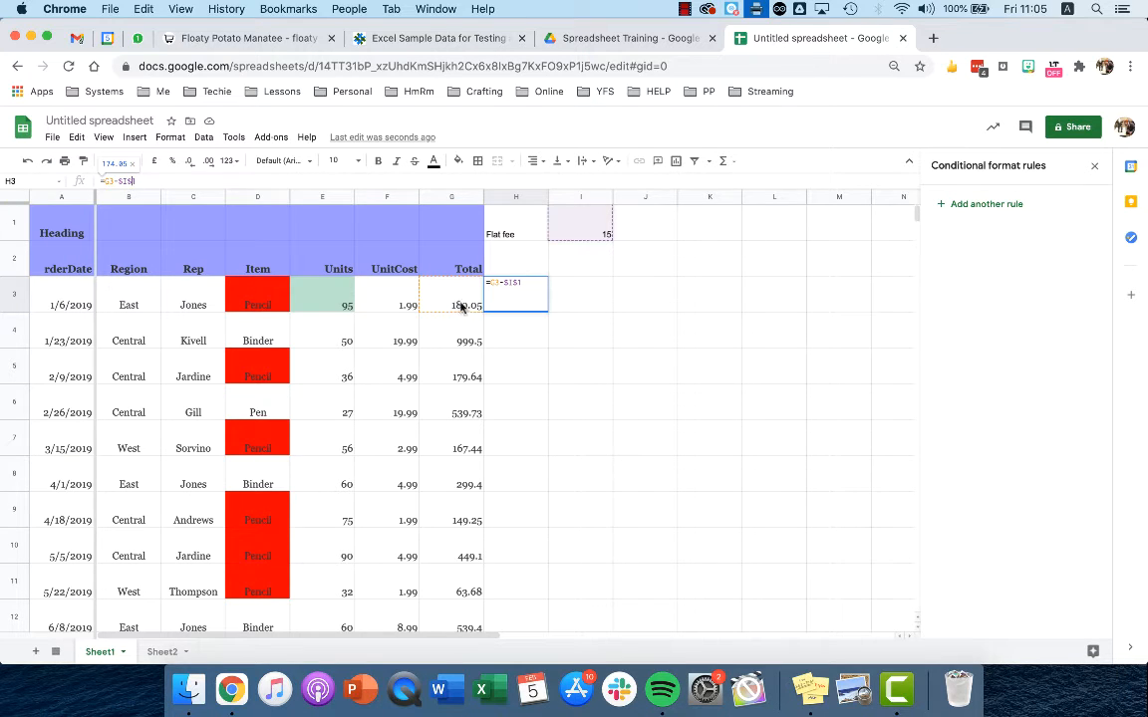
{"action": "key", "text": "Return"}
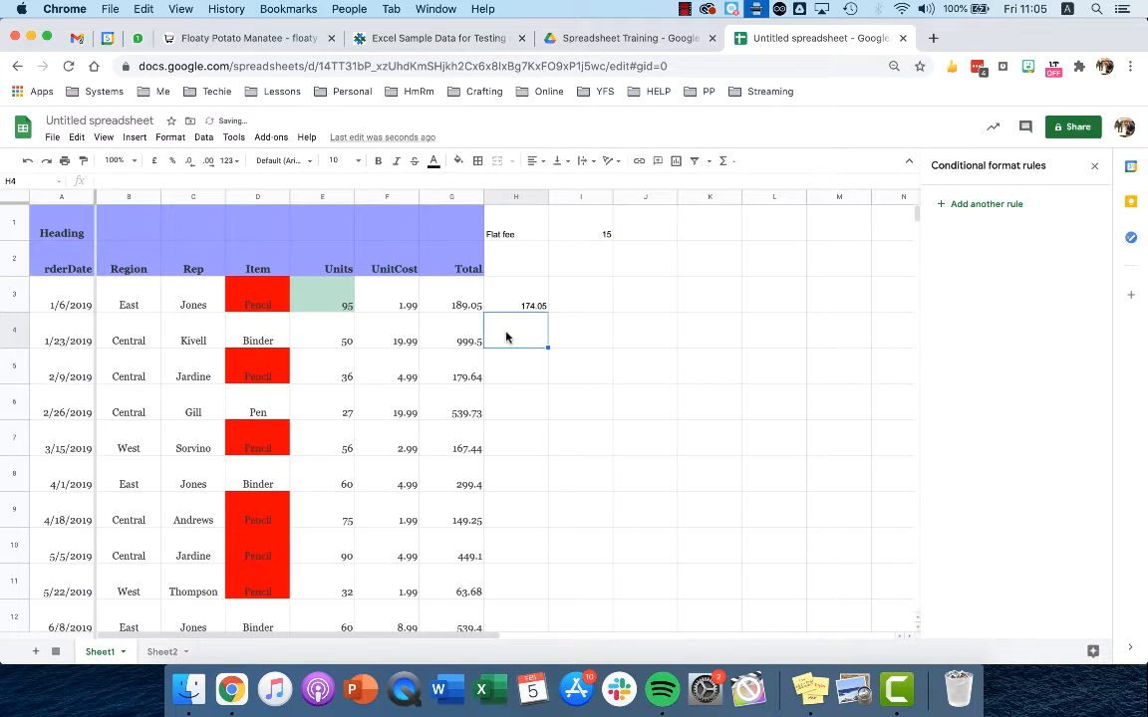
Step: Subtract the flat fee from the second order's total by entering =G4-$I$1 in cell H4
{"action": "type", "text": "="}
{"action": "left_click", "coordinate": [468, 343]}
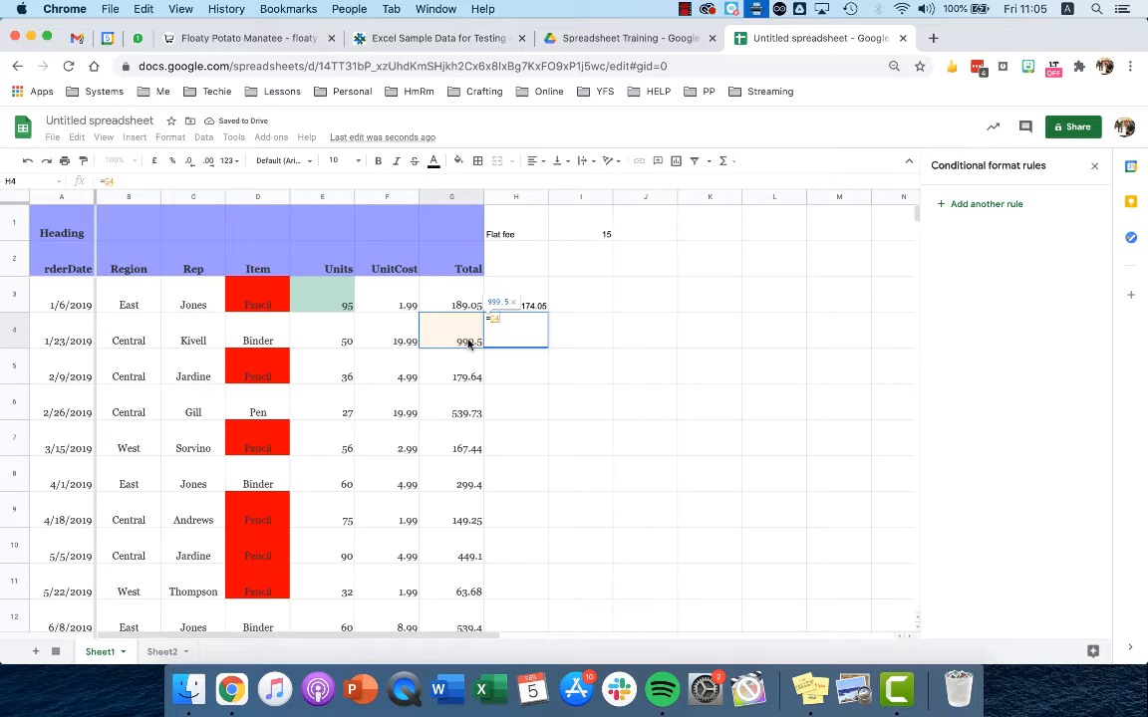
{"action": "type", "text": "-"}
{"action": "left_click", "coordinate": [591, 229]}
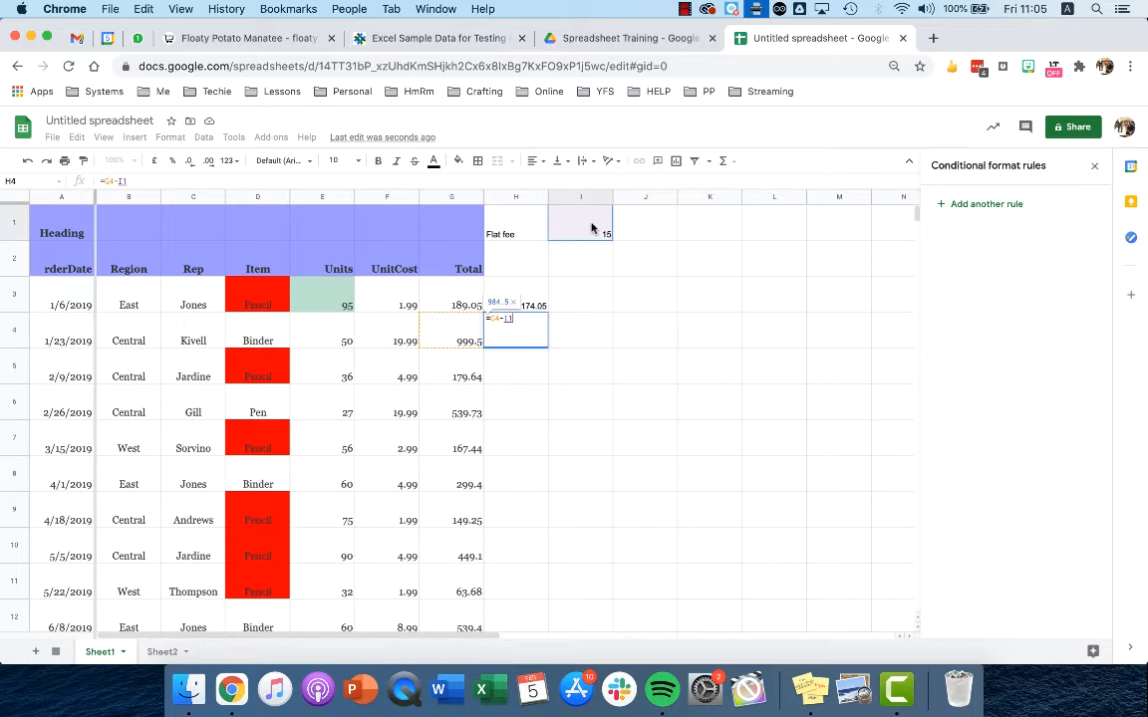
{"action": "left_click", "coordinate": [117, 182]}
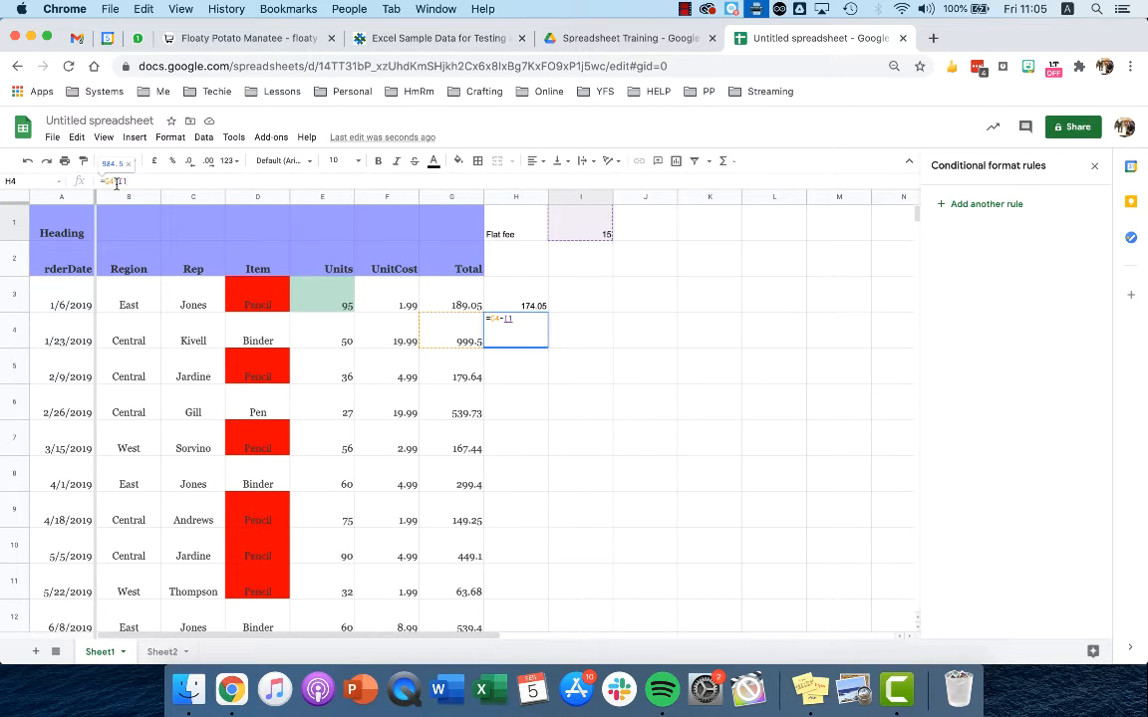
{"action": "type", "text": "$I1$"}
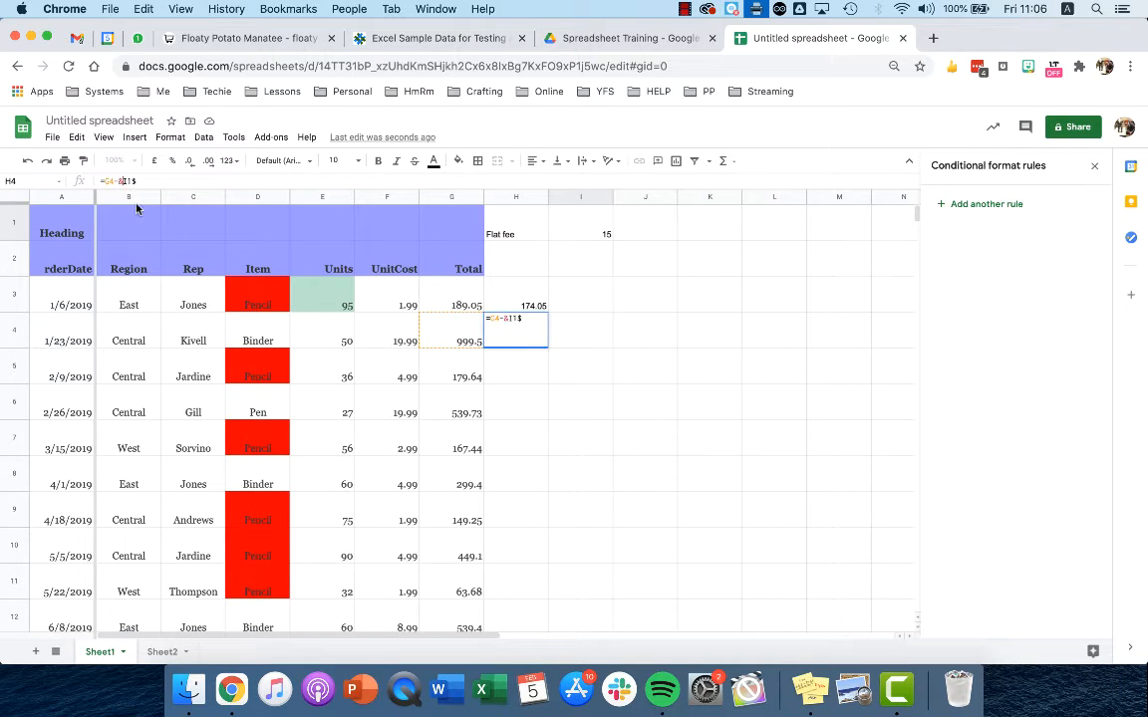
{"action": "left_click", "coordinate": [127, 181]}
{"action": "type", "text": "$"}
{"action": "key", "text": "BackSpace"}
{"action": "type", "text": "$"}
{"action": "key", "text": "BackSpace"}
{"action": "key", "text": "Return"}
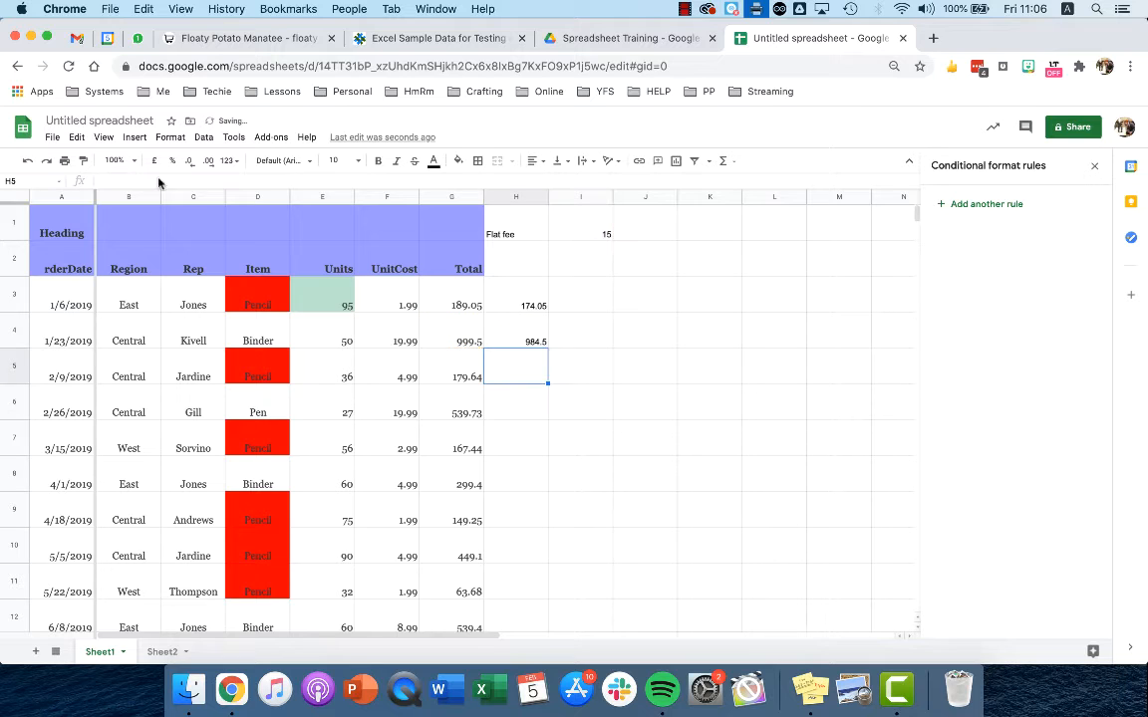
{"action": "left_click", "coordinate": [526, 340]}
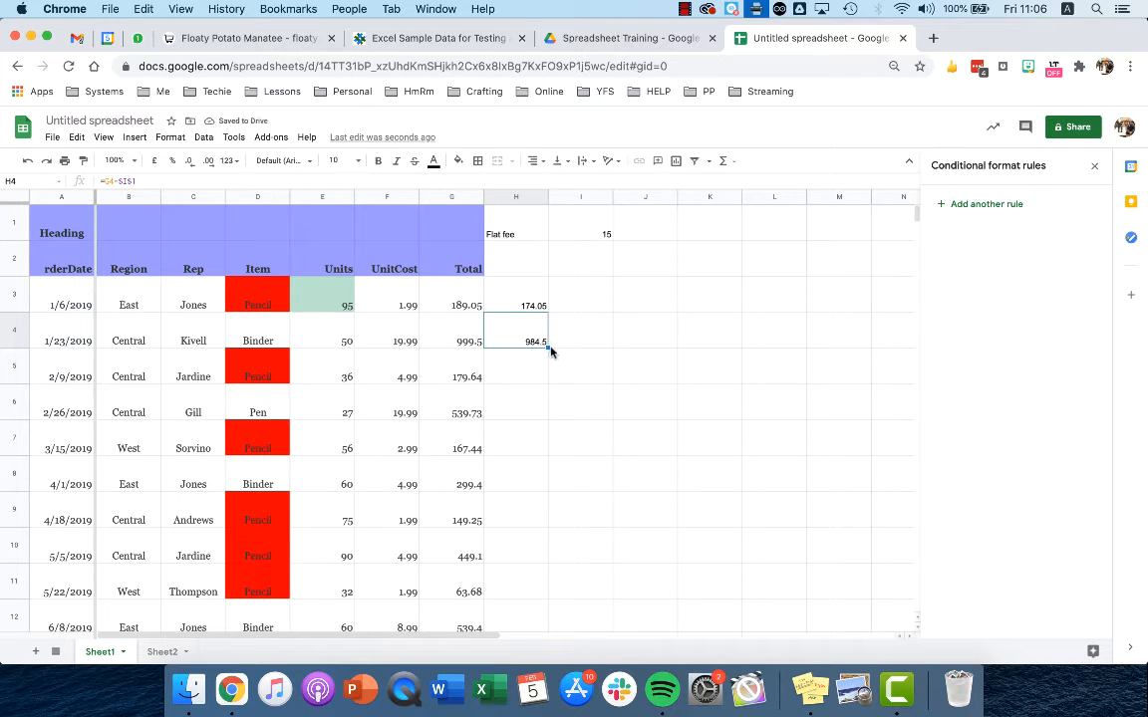
Step: Copy the flat fee formula from H4 down column H to the last order in row 45
{"action": "left_click_drag", "start_coordinate": [547, 345], "coordinate": [518, 484]}
Step: Review the copied formulas in column H from the last order back up to H3, checking their references to G and $I$1
{"action": "key", "text": "Up"}
{"action": "key", "text": "Up"}
{"action": "key", "text": "Up"}
{"action": "key", "text": "Up"}
{"action": "key", "text": "Up"}
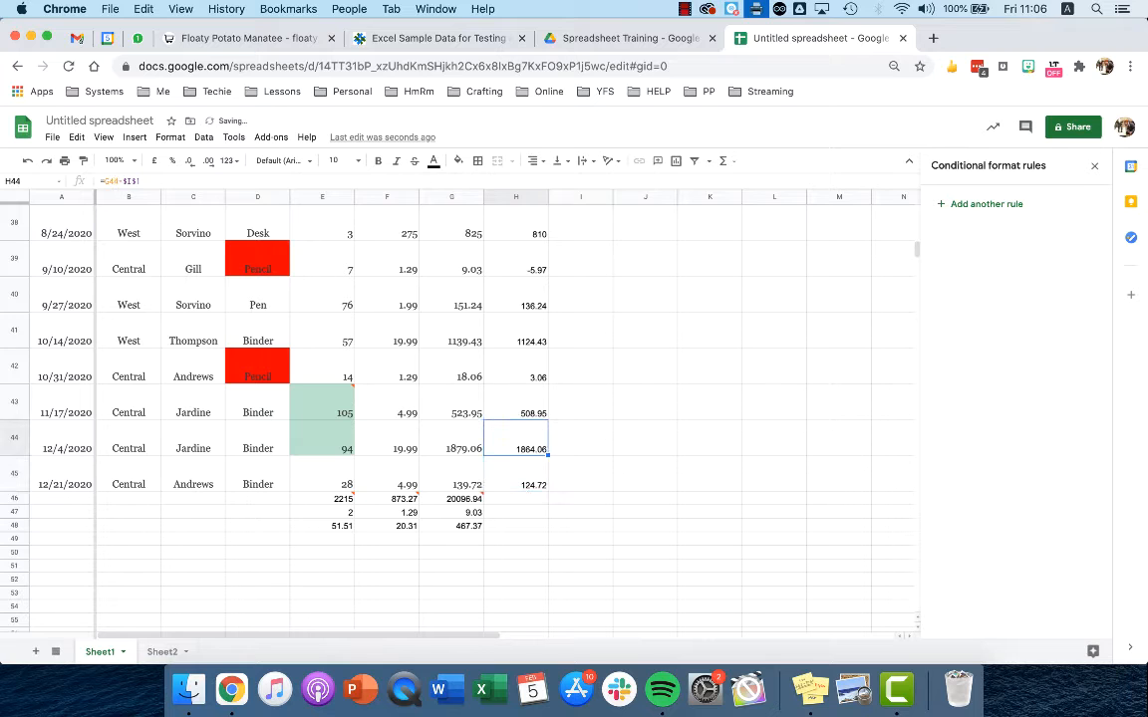
{"action": "key", "text": "Up"}
{"action": "key", "text": "Up"}
{"action": "key", "text": "Up"}
{"action": "key", "text": "Up"}
{"action": "key", "text": "Up"}
{"action": "key", "text": "Up"}
{"action": "key", "text": "Up"}
{"action": "key", "text": "Up"}
{"action": "key", "text": "Up"}
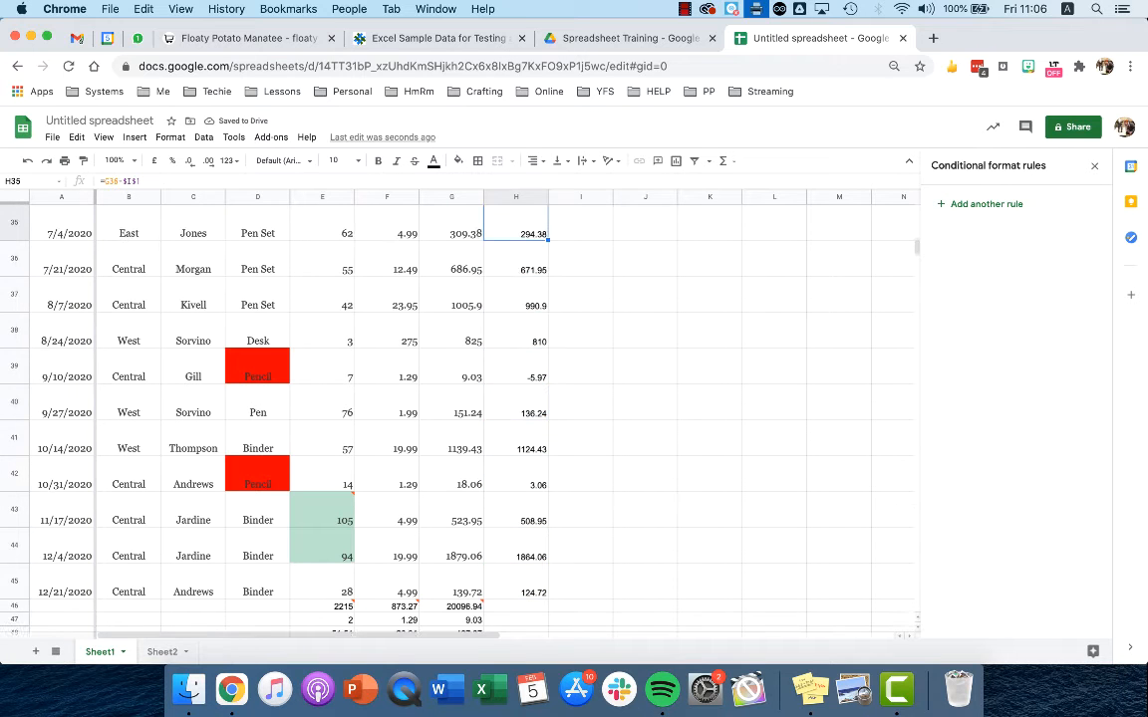
{"action": "key", "text": "Up"}
{"action": "key", "text": "Up"}
{"action": "key", "text": "Up"}
{"action": "key", "text": "Up"}
{"action": "key", "text": "Up"}
{"action": "key", "text": "Up"}
{"action": "key", "text": "Up"}
{"action": "key", "text": "Up"}
{"action": "key", "text": "Up"}
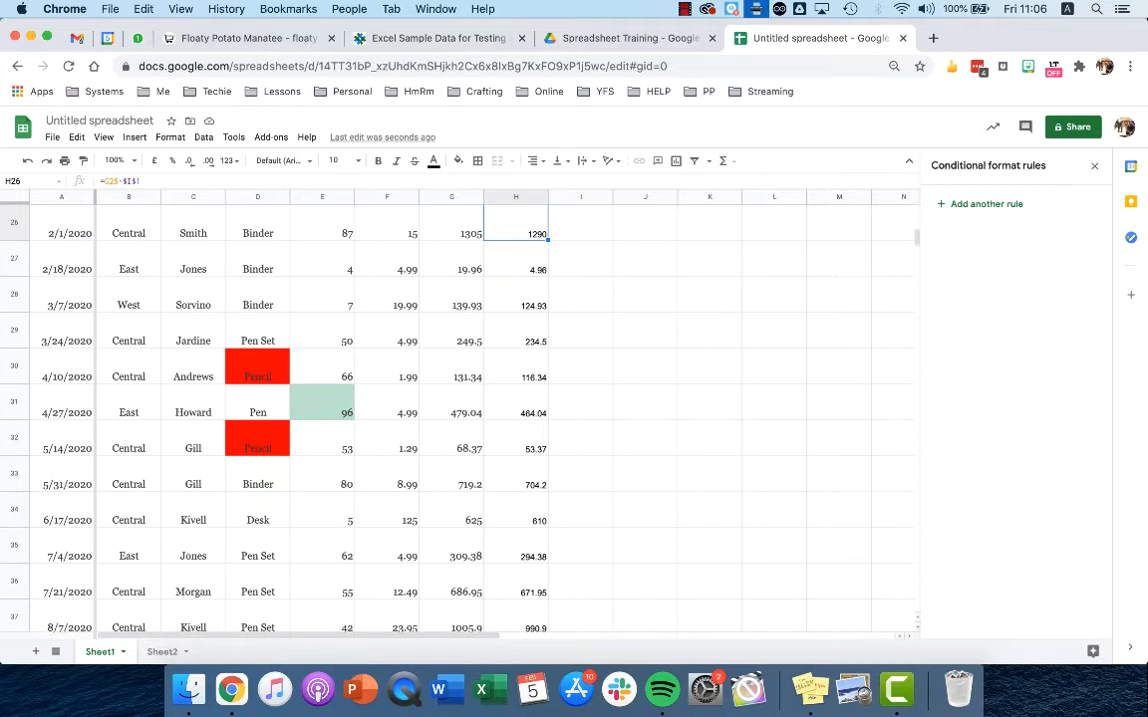
{"action": "key", "text": "Up"}
{"action": "key", "text": "Up"}
{"action": "key", "text": "Up"}
{"action": "key", "text": "Up"}
{"action": "key", "text": "Up"}
{"action": "key", "text": "Up"}
{"action": "key", "text": "Up"}
{"action": "key", "text": "Up"}
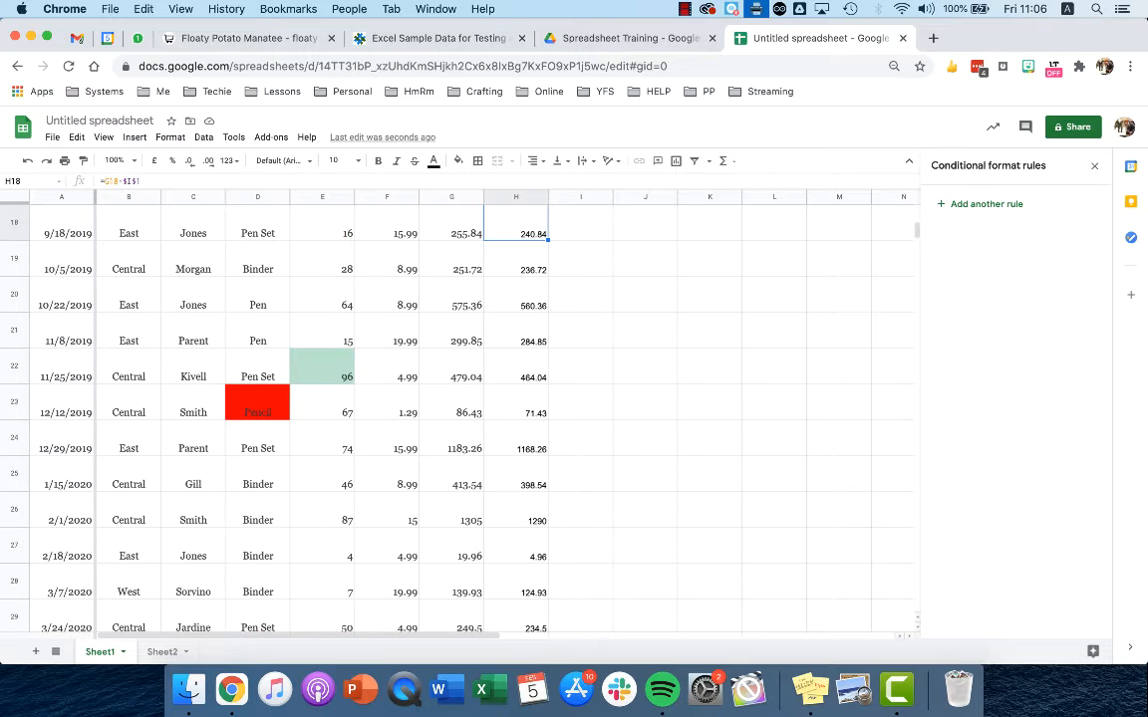
{"action": "key", "text": "Up"}
{"action": "key", "text": "Up"}
{"action": "key", "text": "Up"}
{"action": "key", "text": "Up"}
{"action": "key", "text": "Up"}
{"action": "key", "text": "Up"}
{"action": "key", "text": "Up"}
{"action": "key", "text": "Up"}
{"action": "key", "text": "Up"}
{"action": "key", "text": "Up"}
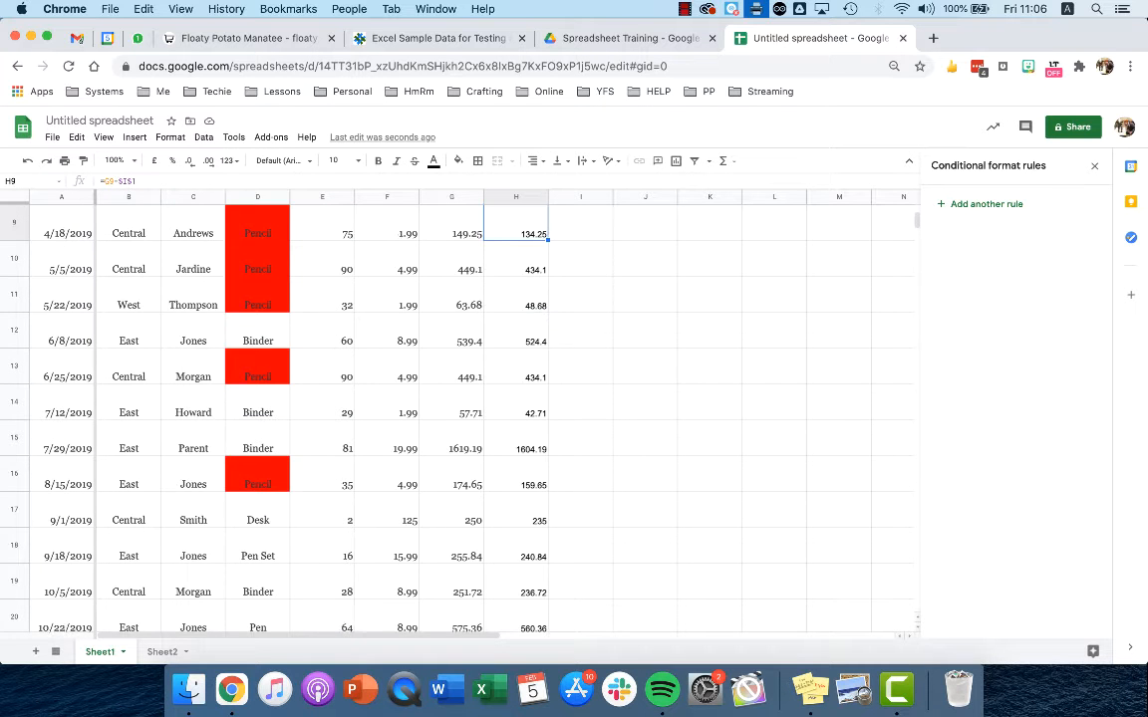
{"action": "key", "text": "Up"}
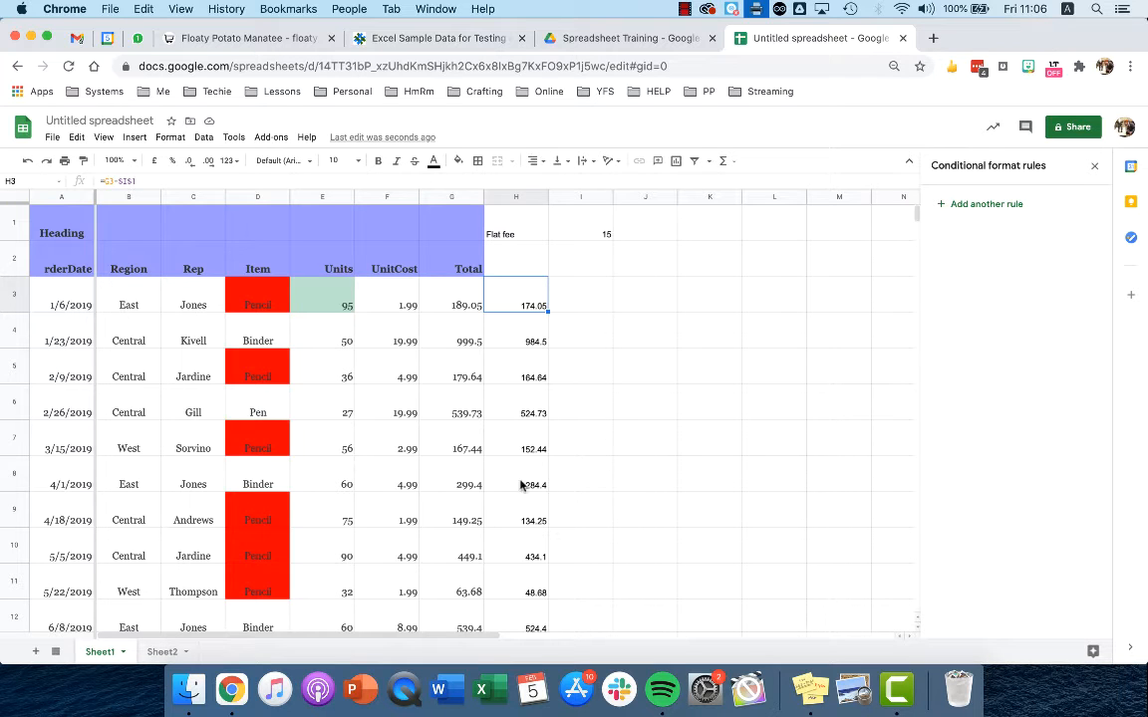
Step: Look up a rating for the first order's units by entering =vlookup(E3,Sheet2!C2:D5,2) in cell I3
{"action": "left_click", "coordinate": [589, 296]}
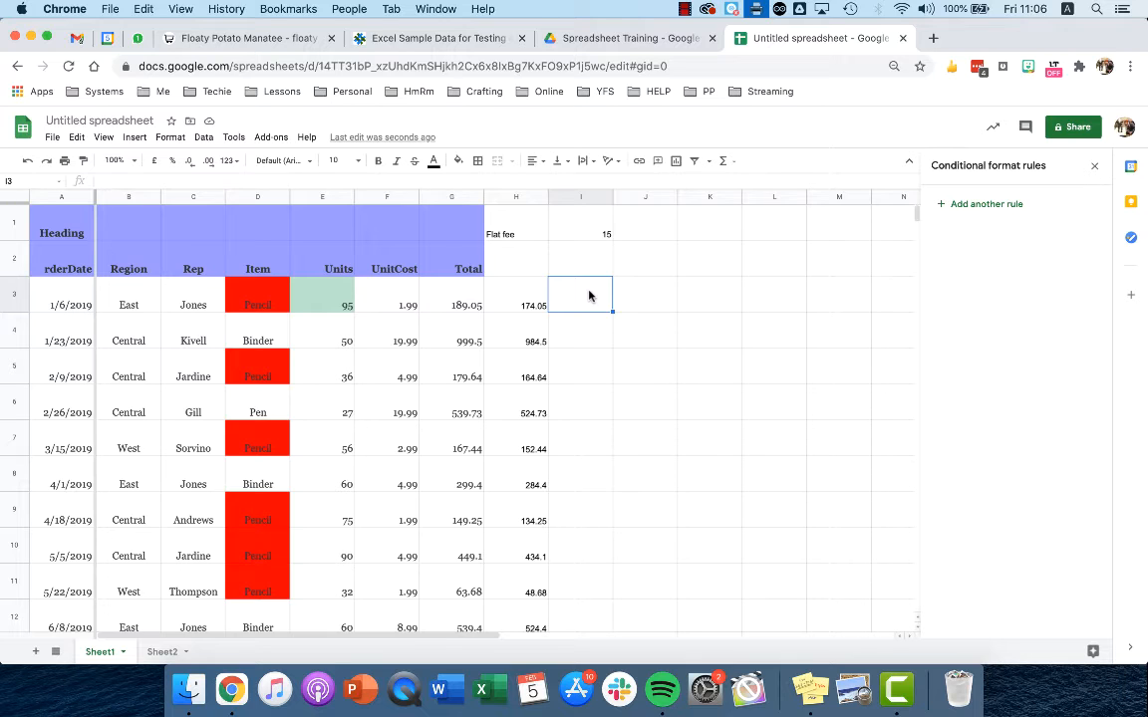
{"action": "type", "text": "="}
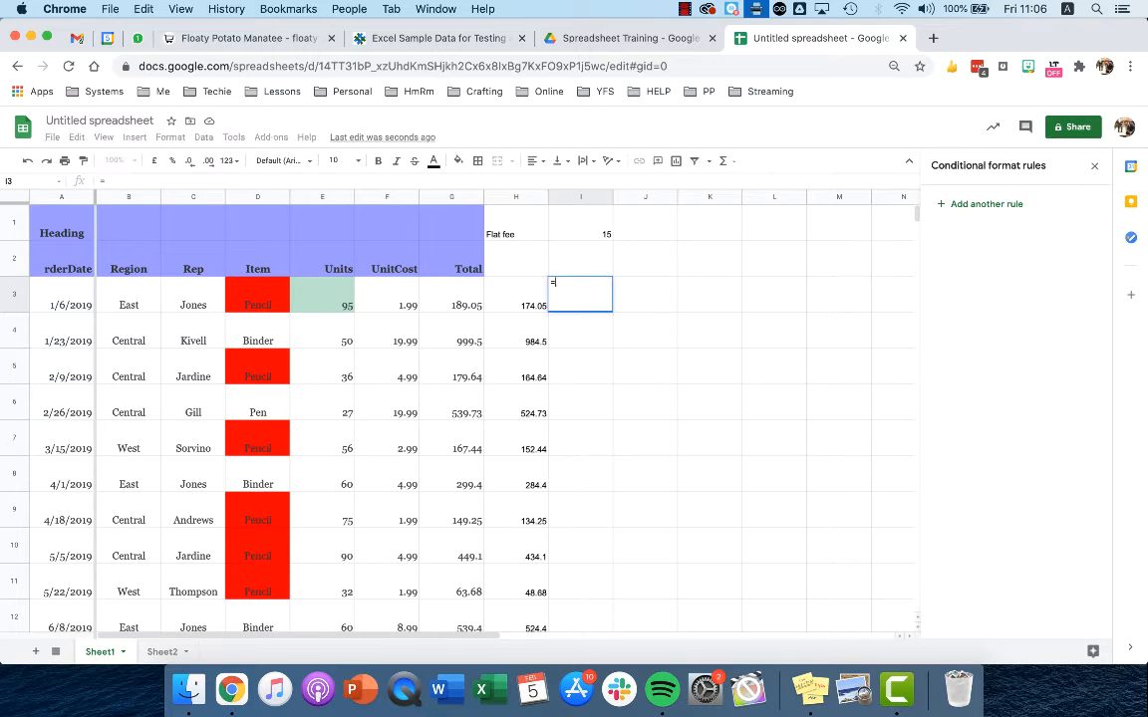
{"action": "type", "text": "vlooku"}
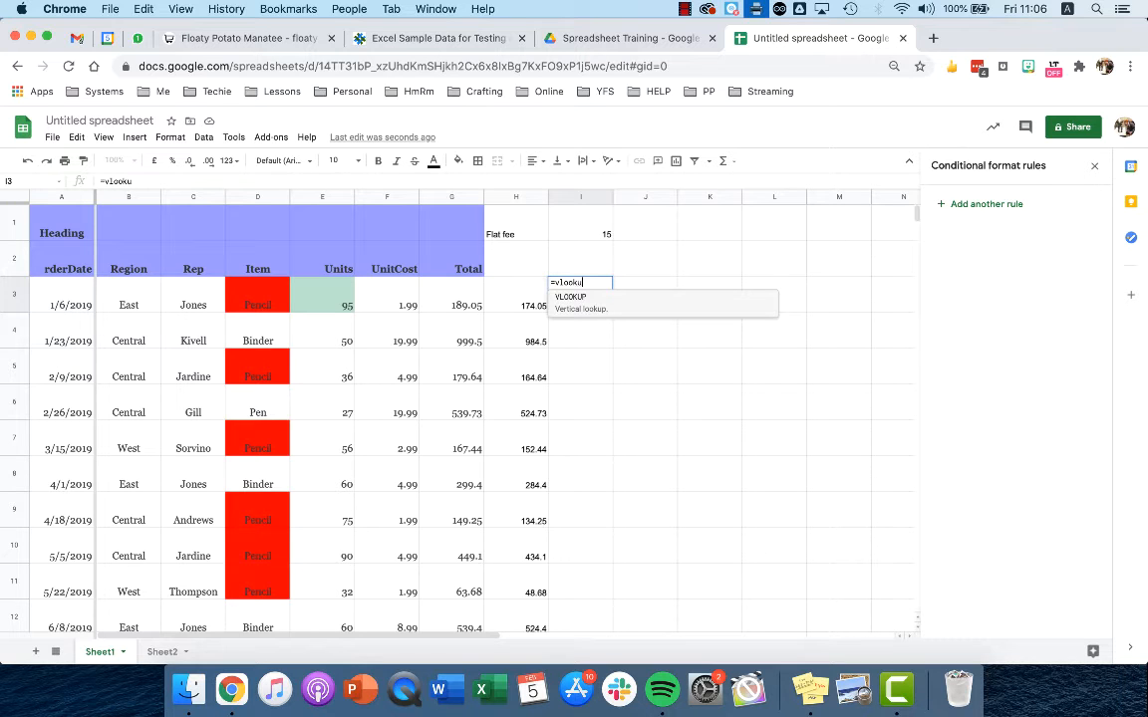
{"action": "type", "text": "p("}
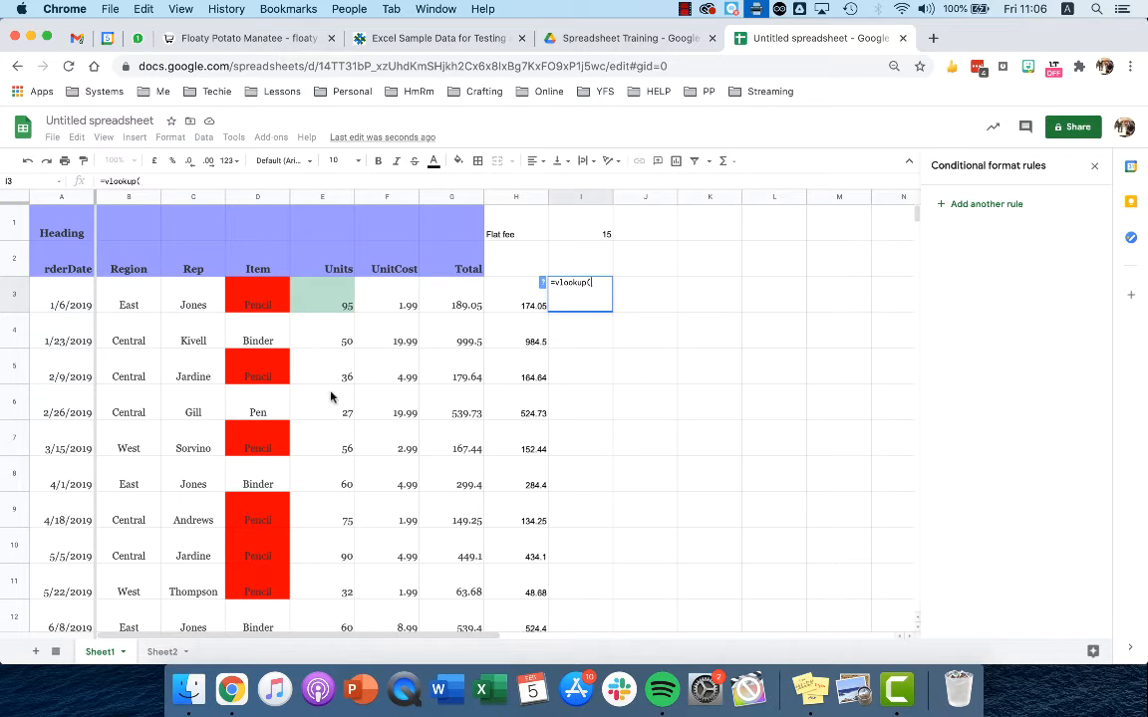
{"action": "left_click", "coordinate": [321, 306]}
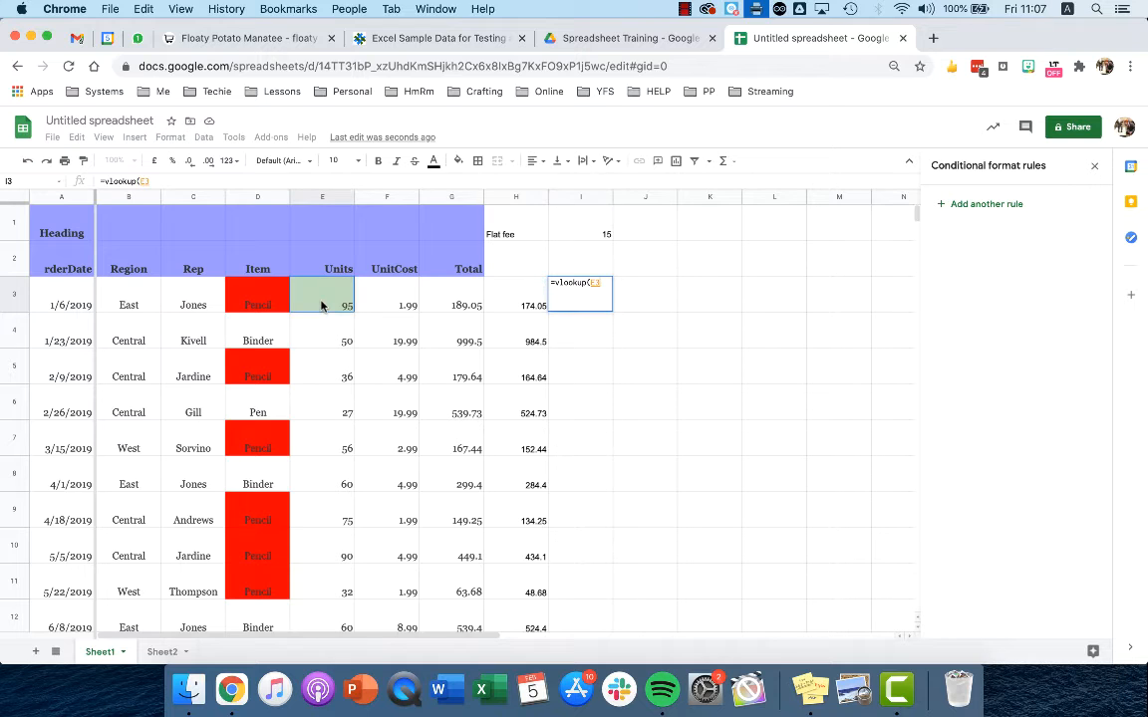
{"action": "type", "text": ","}
{"action": "left_click", "coordinate": [155, 658]}
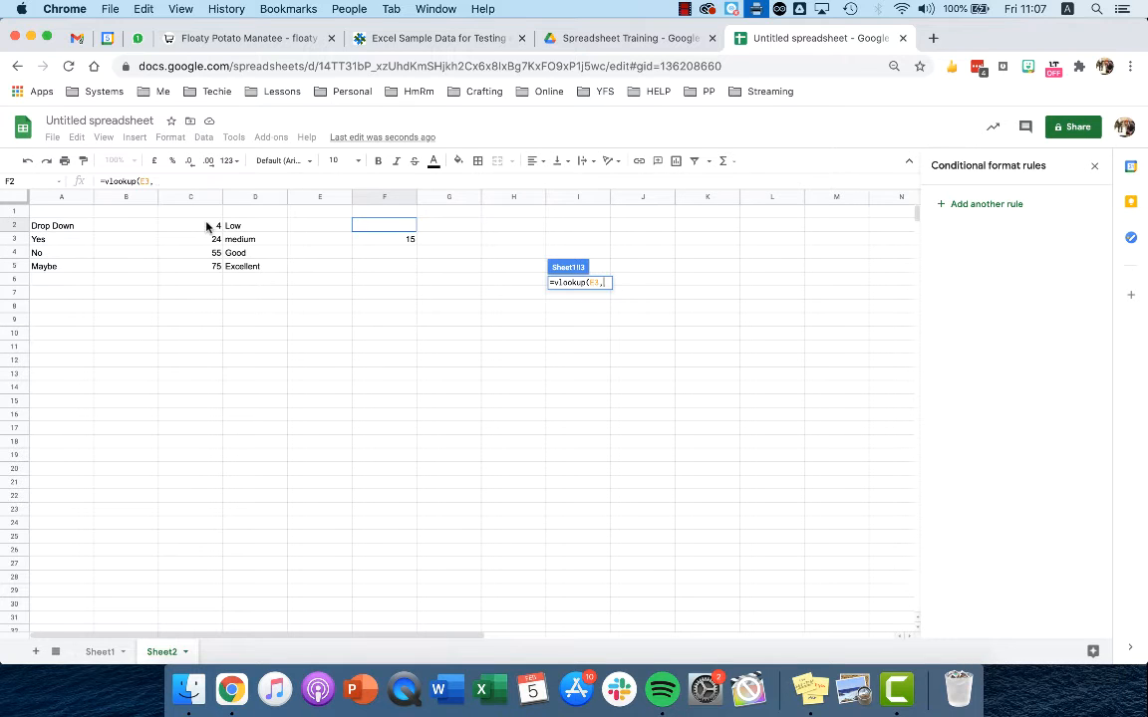
{"action": "left_click_drag", "start_coordinate": [207, 227], "coordinate": [237, 267]}
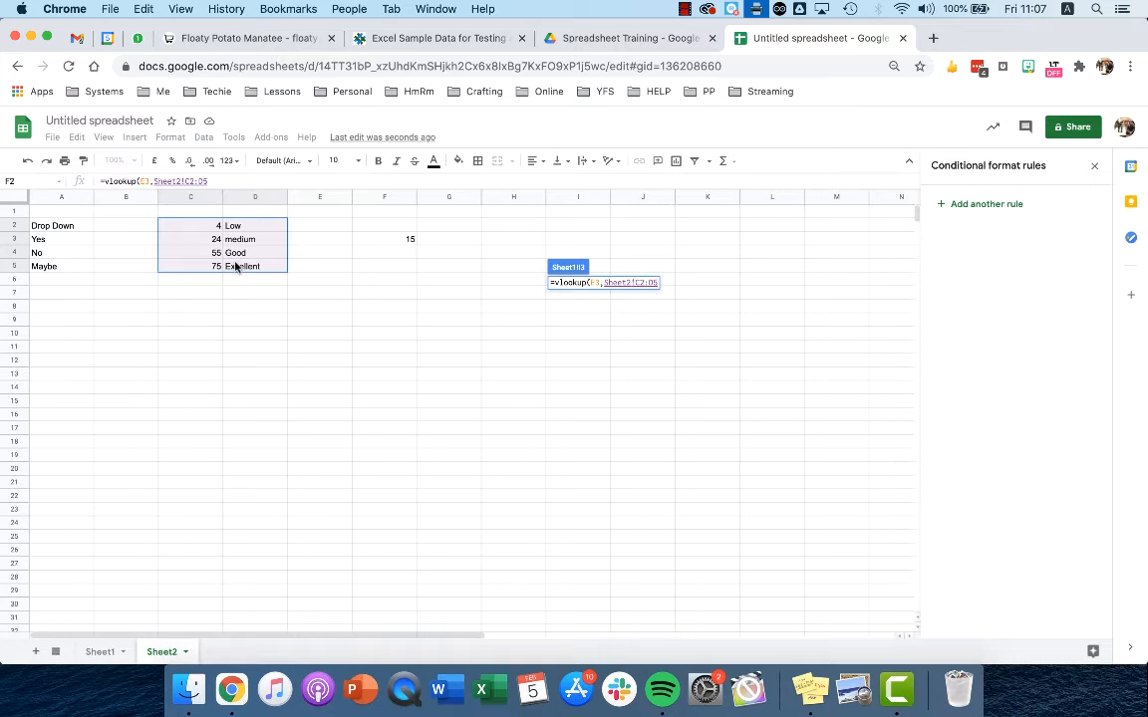
{"action": "type", "text": ","}
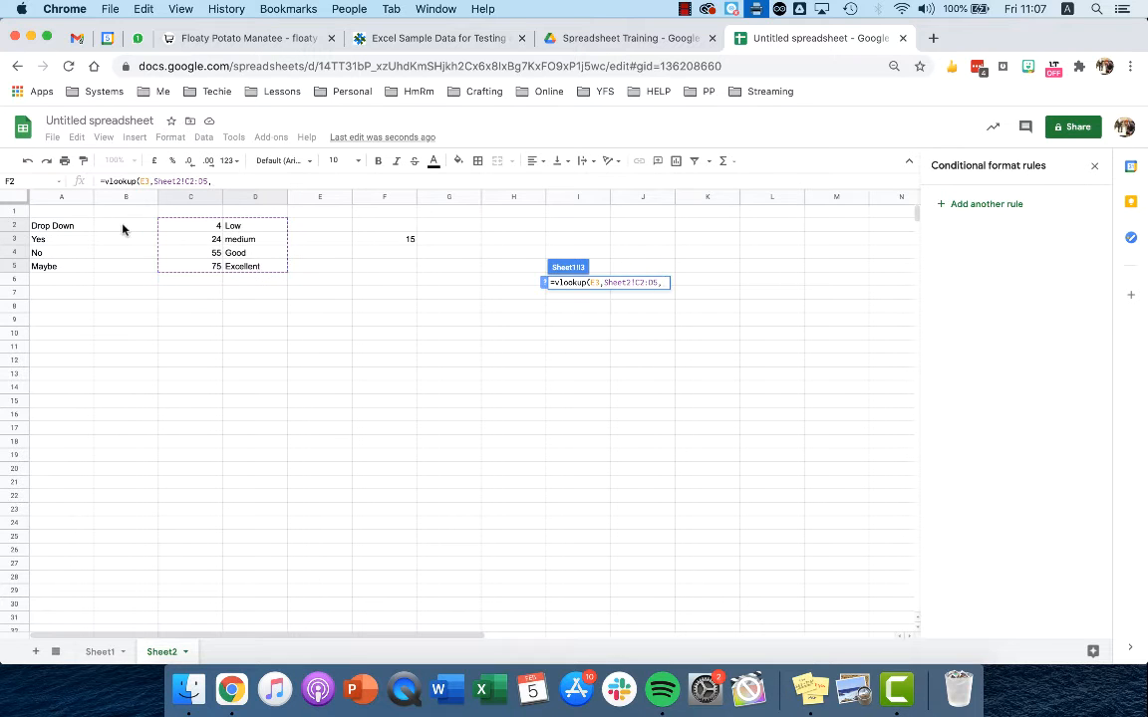
{"action": "type", "text": "2"}
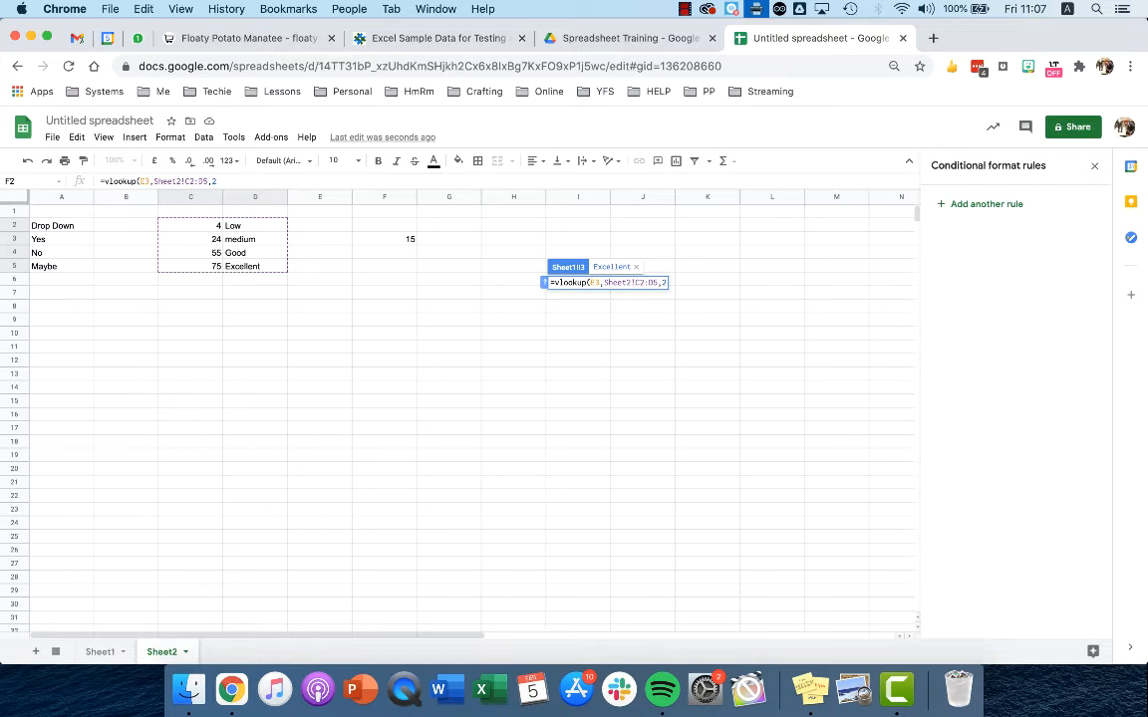
{"action": "type", "text": ")"}
{"action": "key", "text": "Return"}
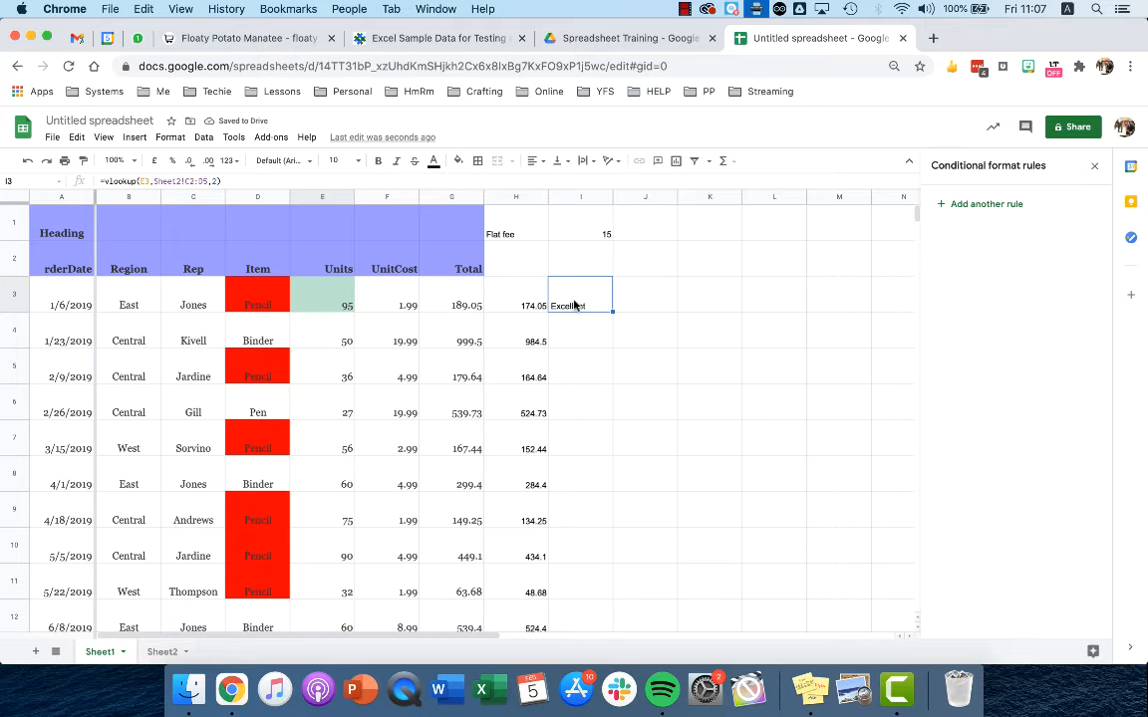
Step: Make the lookup range in I3 absolute by changing the formula to =vlookup(E3,Sheet2!$C$2:$D$5,2)
{"action": "left_click", "coordinate": [160, 652]}
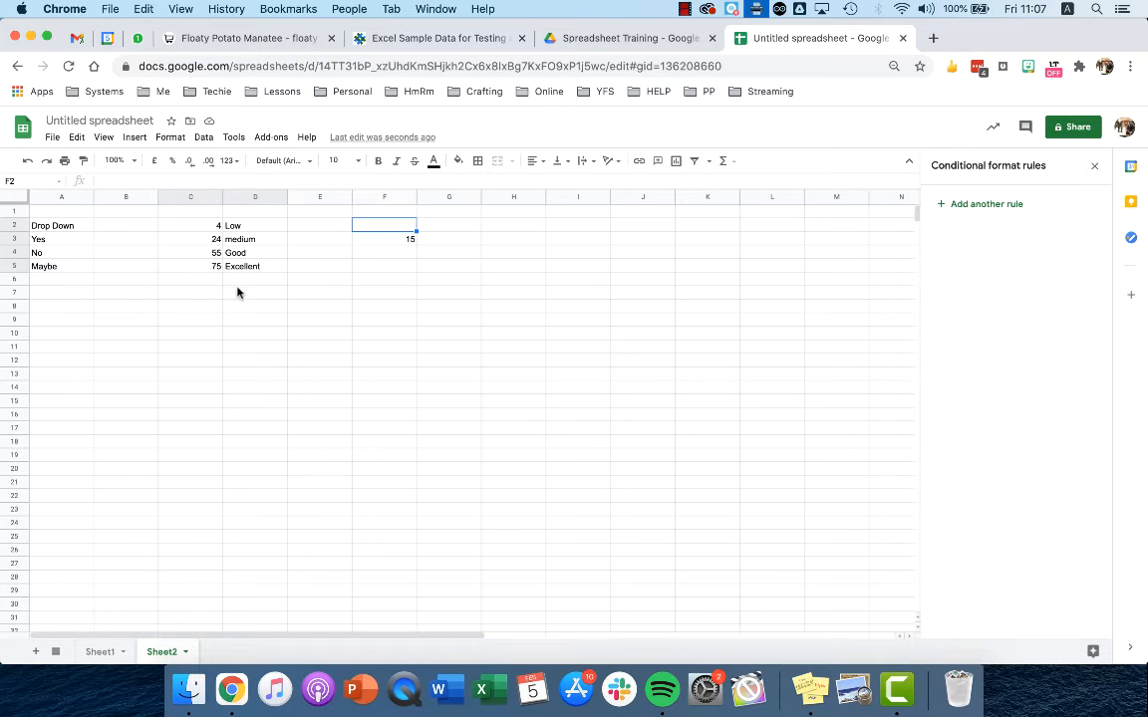
{"action": "left_click", "coordinate": [94, 651]}
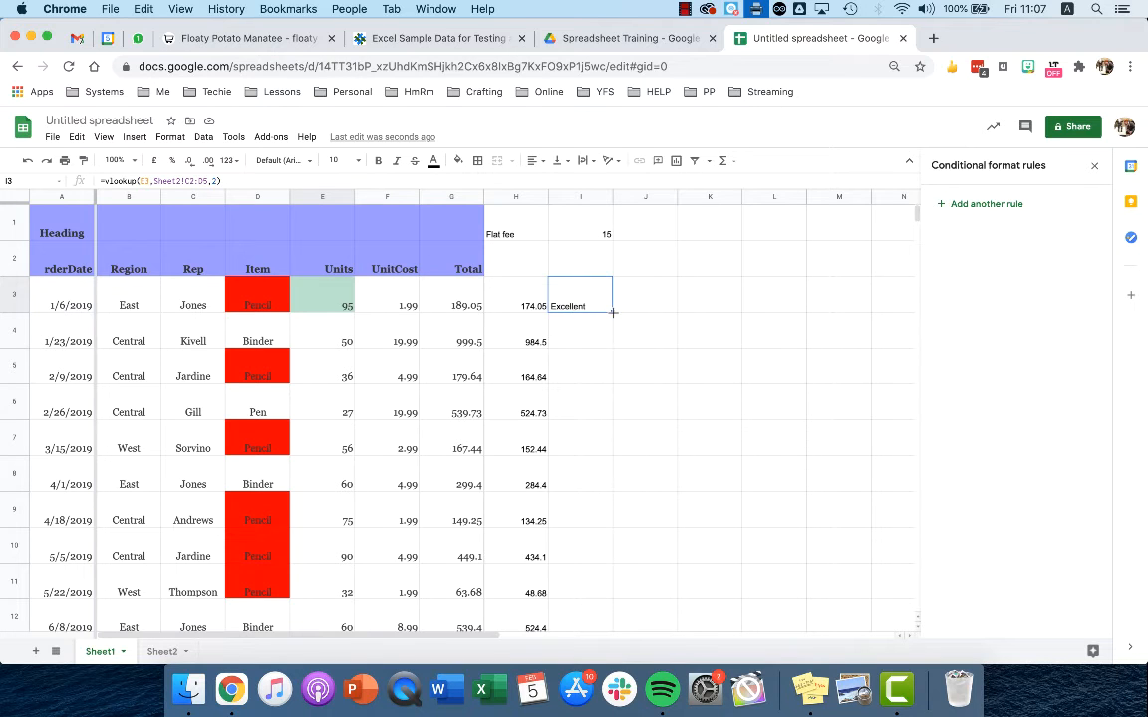
{"action": "left_click", "coordinate": [186, 182]}
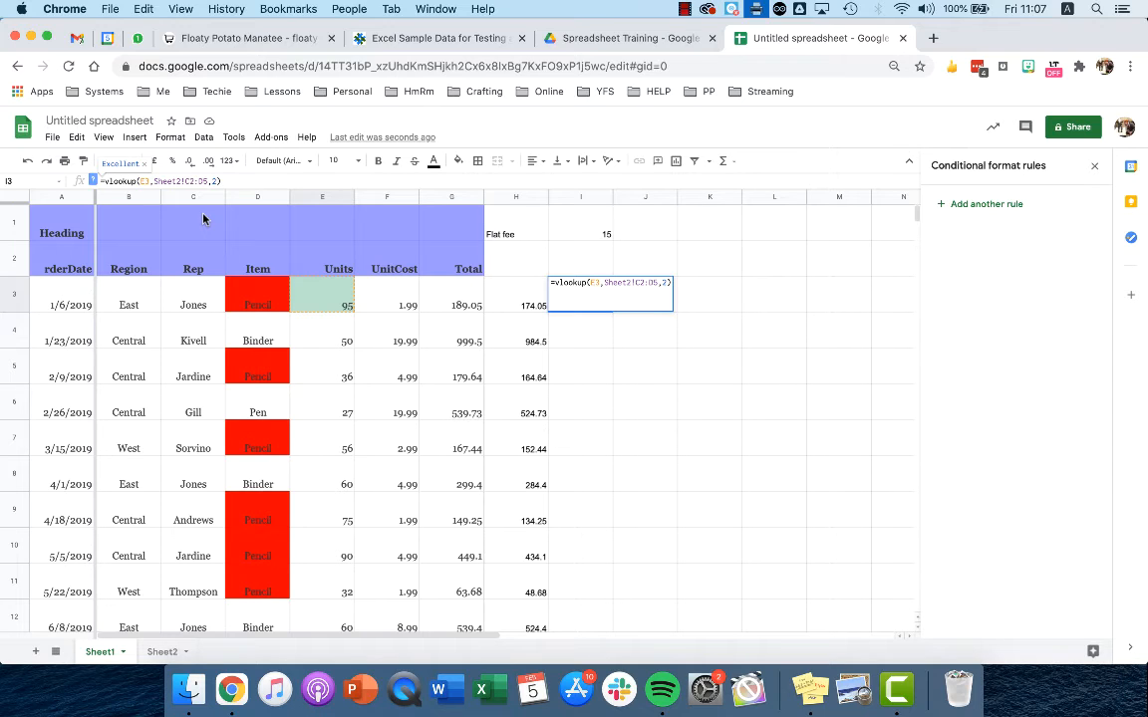
{"action": "type", "text": "$C$2:"}
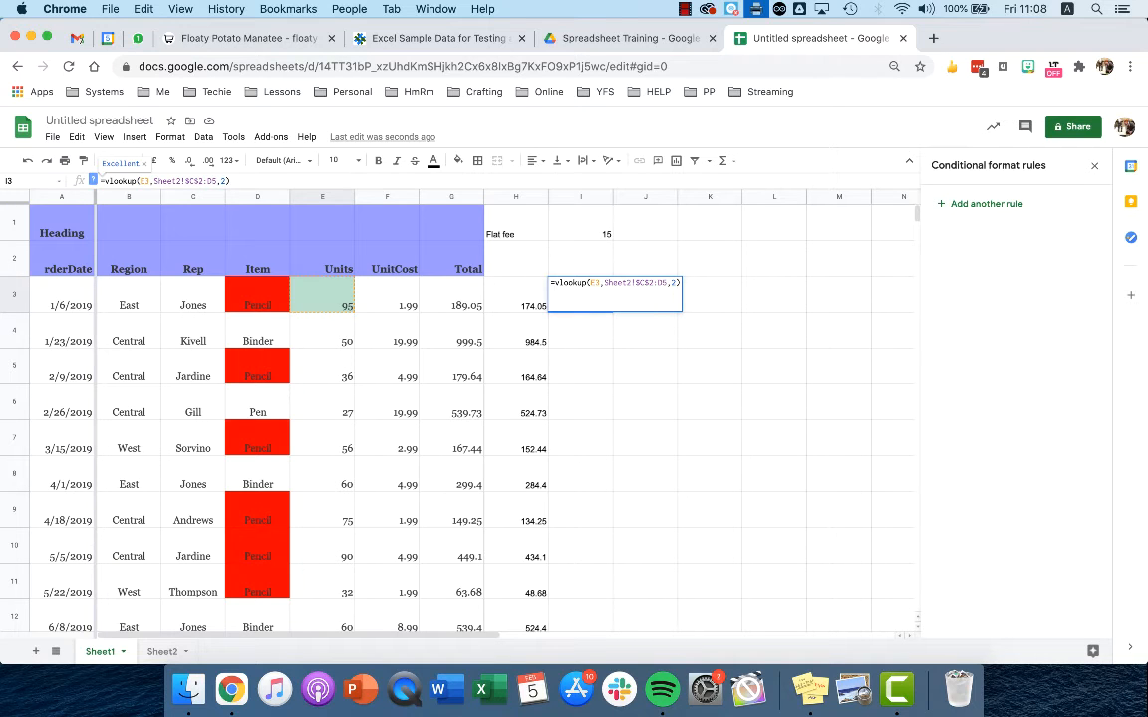
{"action": "type", "text": "$D$"}
{"action": "key", "text": "Return"}
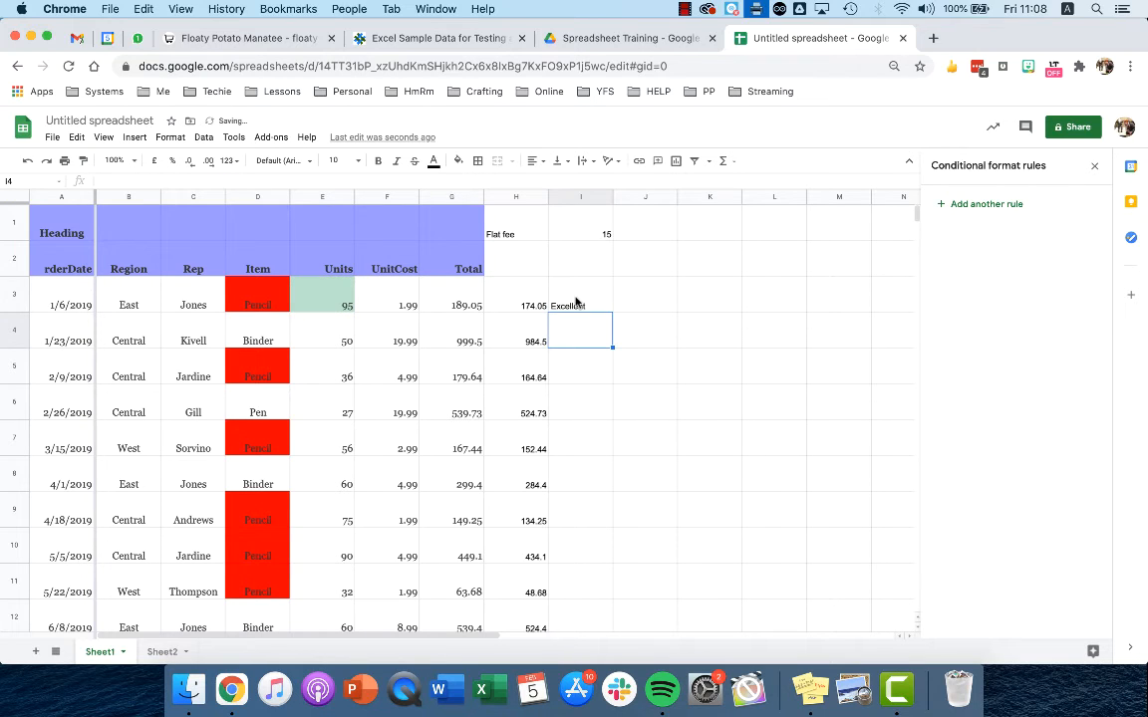
Step: Copy the I3 lookup formula down column I to row 28
{"action": "left_click", "coordinate": [586, 303]}
{"action": "left_click_drag", "start_coordinate": [611, 312], "coordinate": [600, 489]}
{"action": "left_click", "coordinate": [602, 354]}
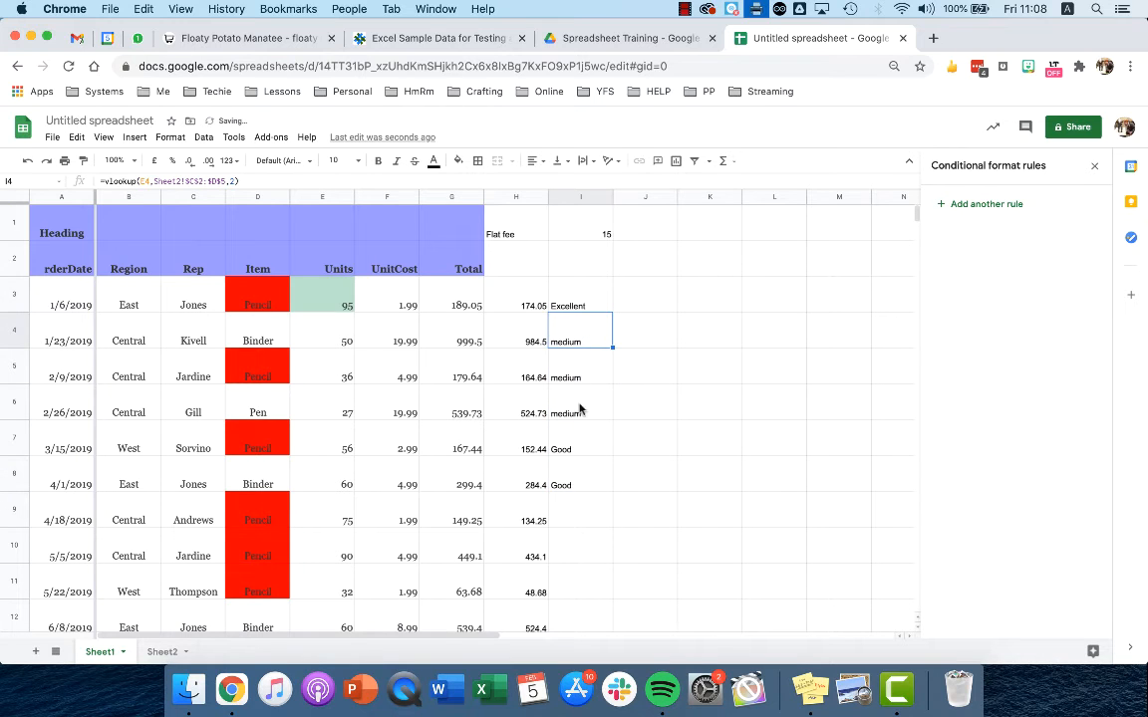
{"action": "left_click", "coordinate": [588, 485]}
{"action": "scroll", "coordinate": [598, 482], "scroll_direction": "down", "scroll_amount": 3}
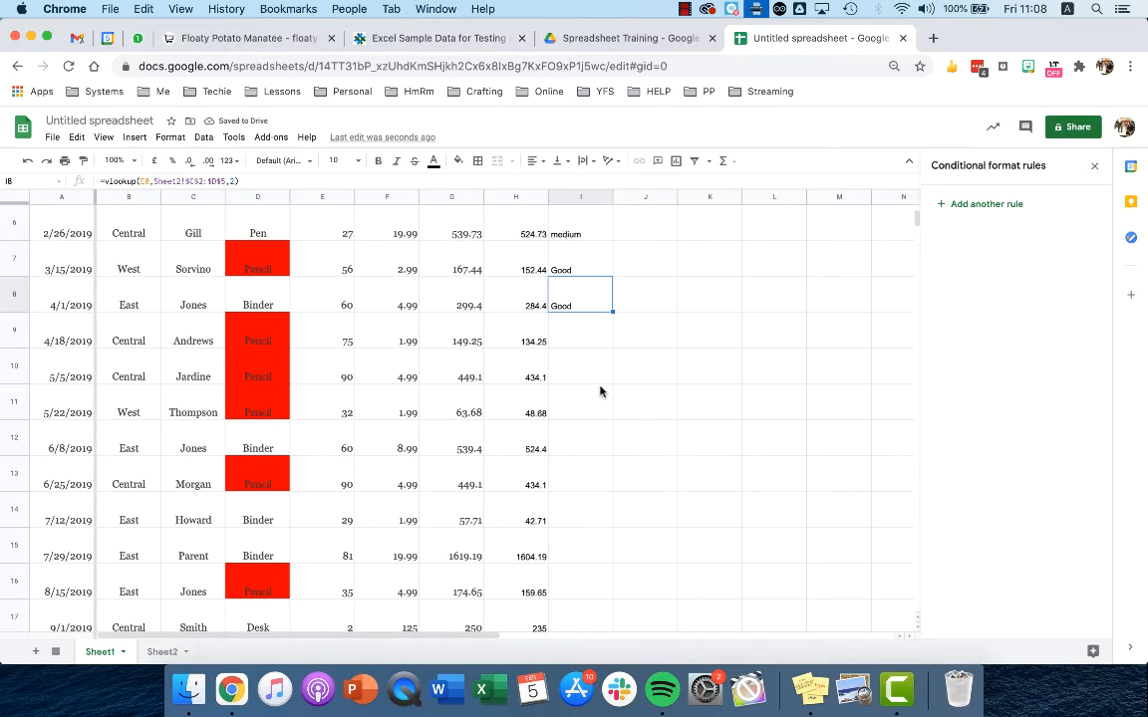
{"action": "left_click_drag", "start_coordinate": [609, 311], "coordinate": [587, 593]}
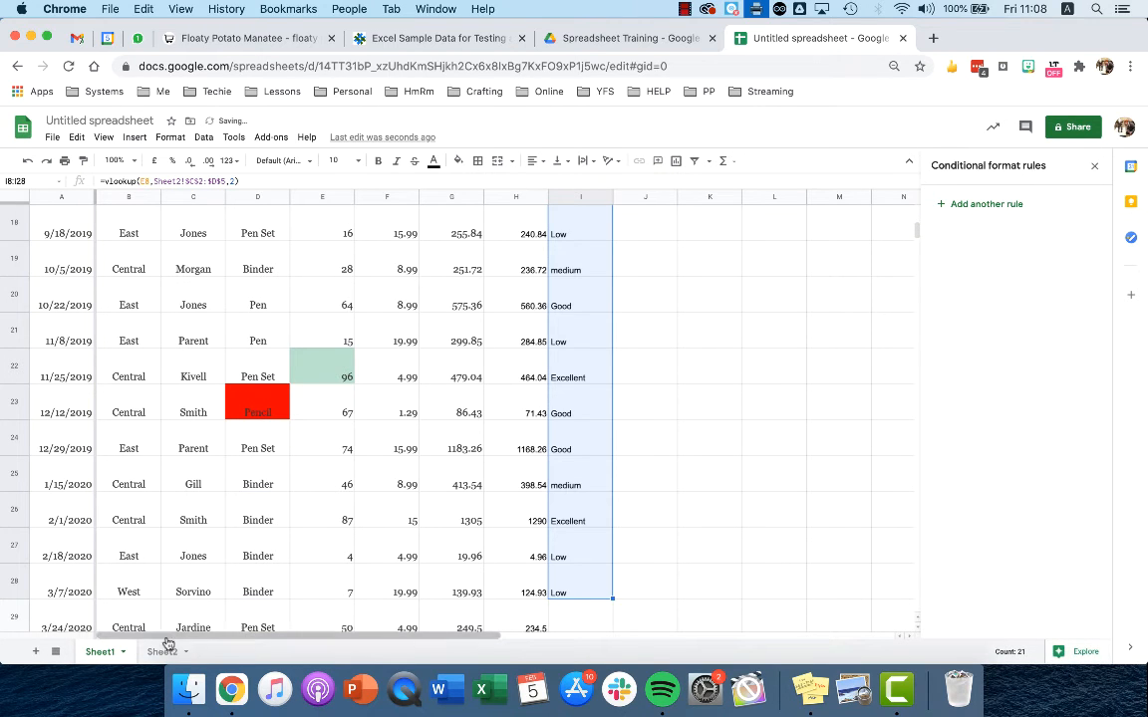
Step: Try a units value of 1 in cell E28 and compare it with the lookup table on Sheet2
{"action": "left_click", "coordinate": [340, 588]}
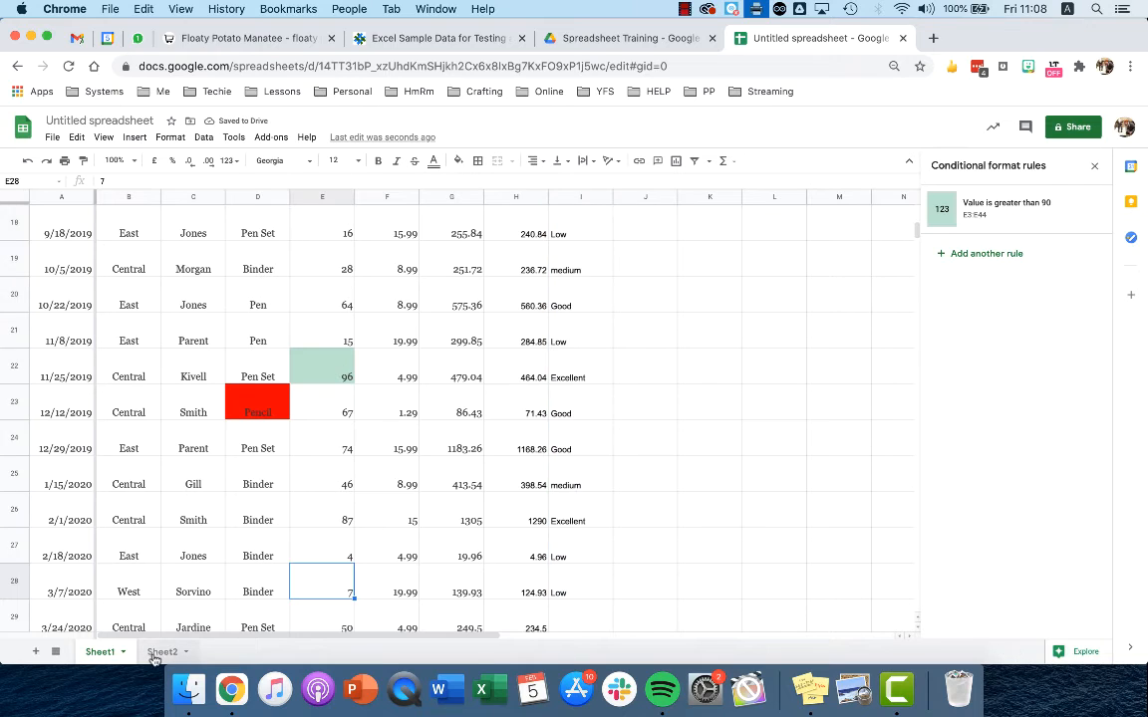
{"action": "left_click", "coordinate": [157, 653]}
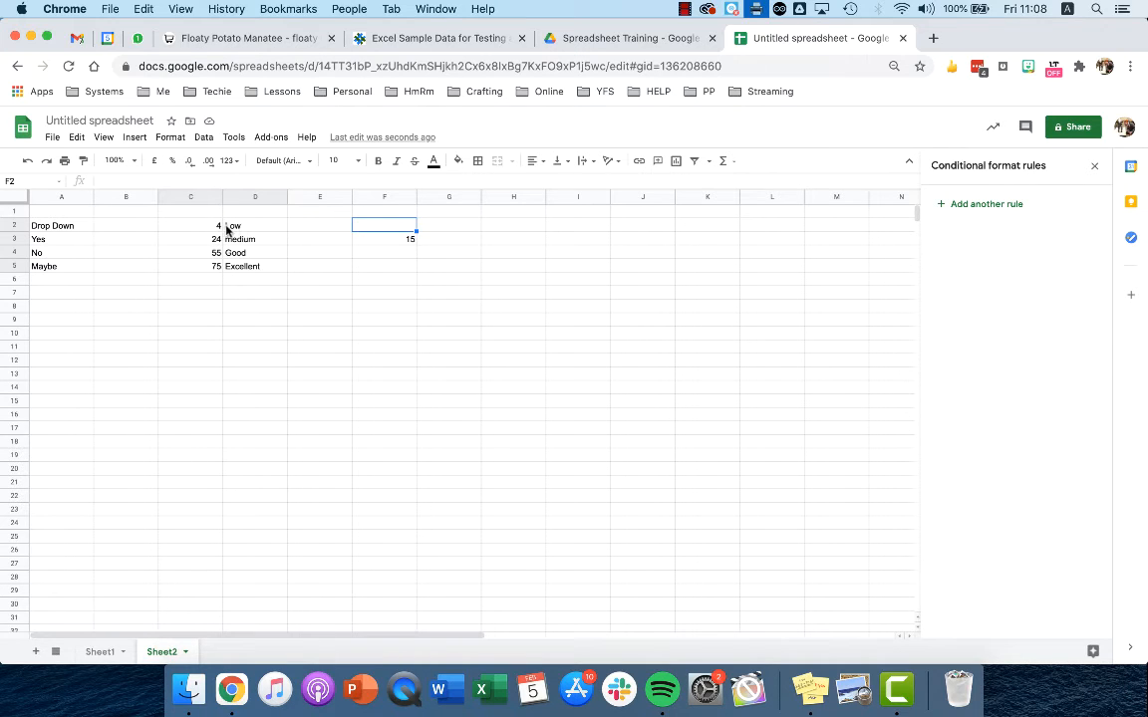
{"action": "left_click", "coordinate": [107, 651]}
{"action": "left_click", "coordinate": [324, 585]}
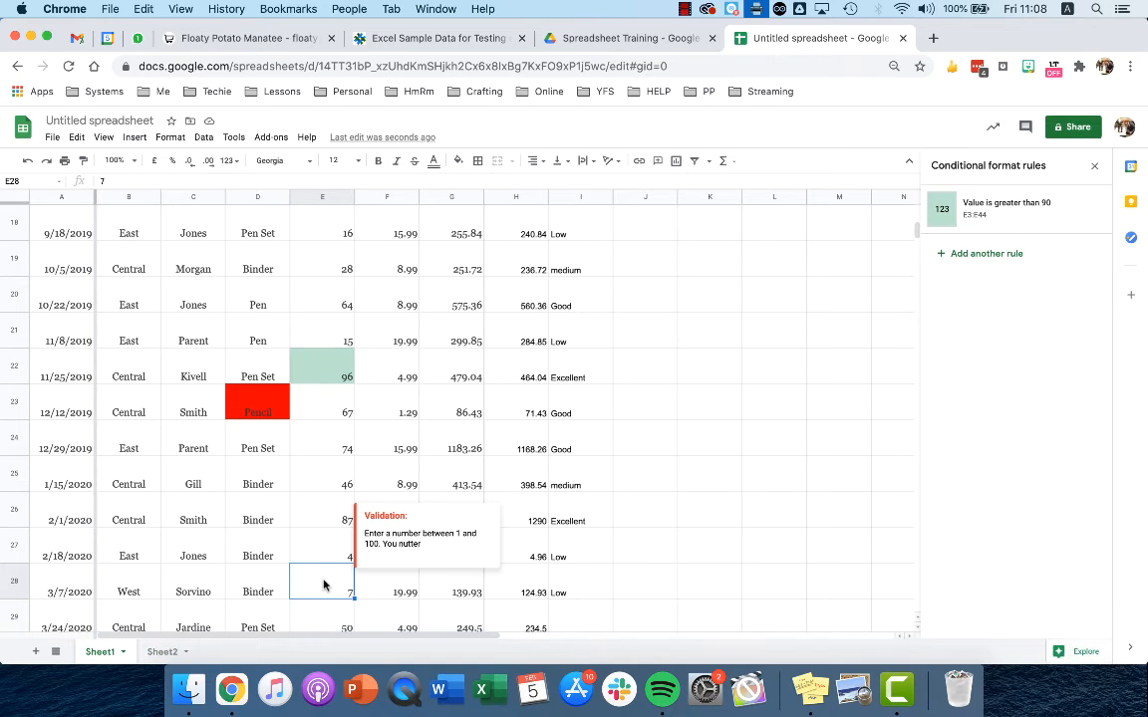
{"action": "type", "text": "1"}
{"action": "key", "text": "Return"}
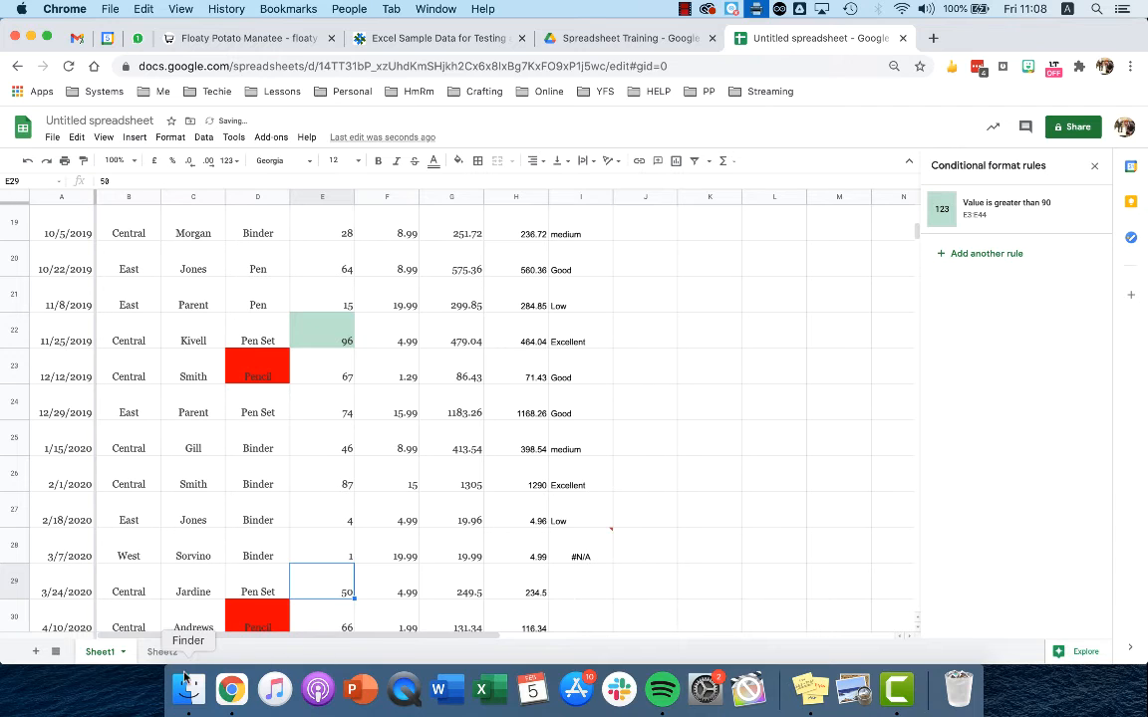
{"action": "left_click", "coordinate": [161, 652]}
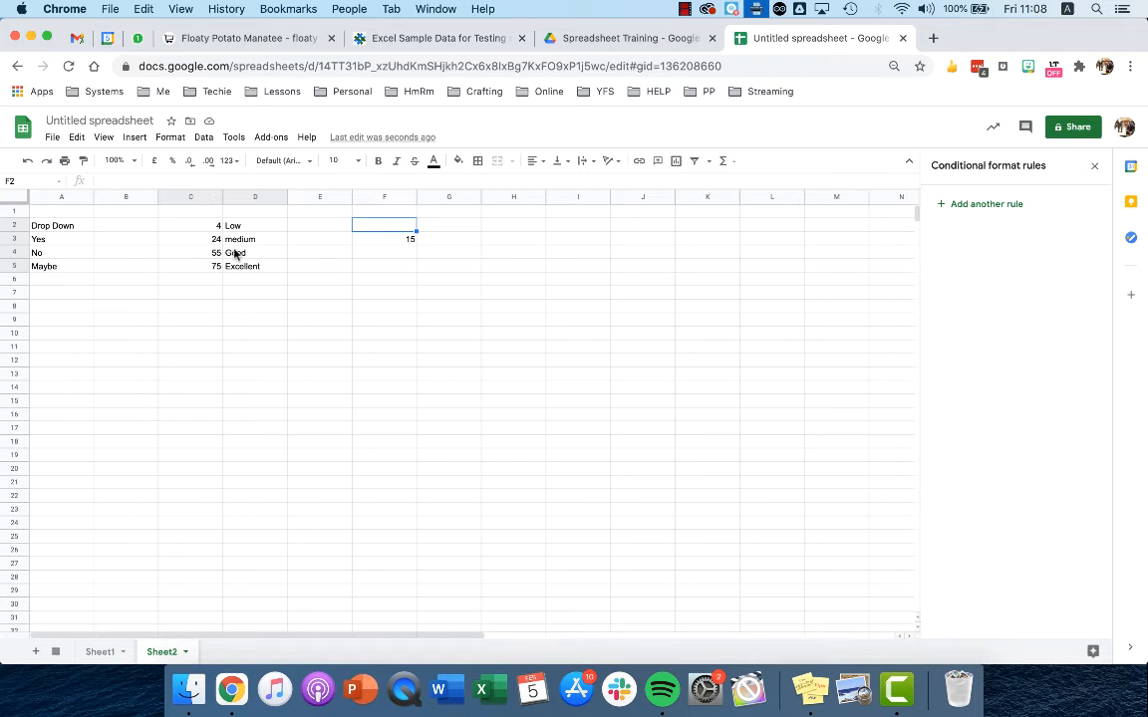
{"action": "left_click", "coordinate": [99, 652]}
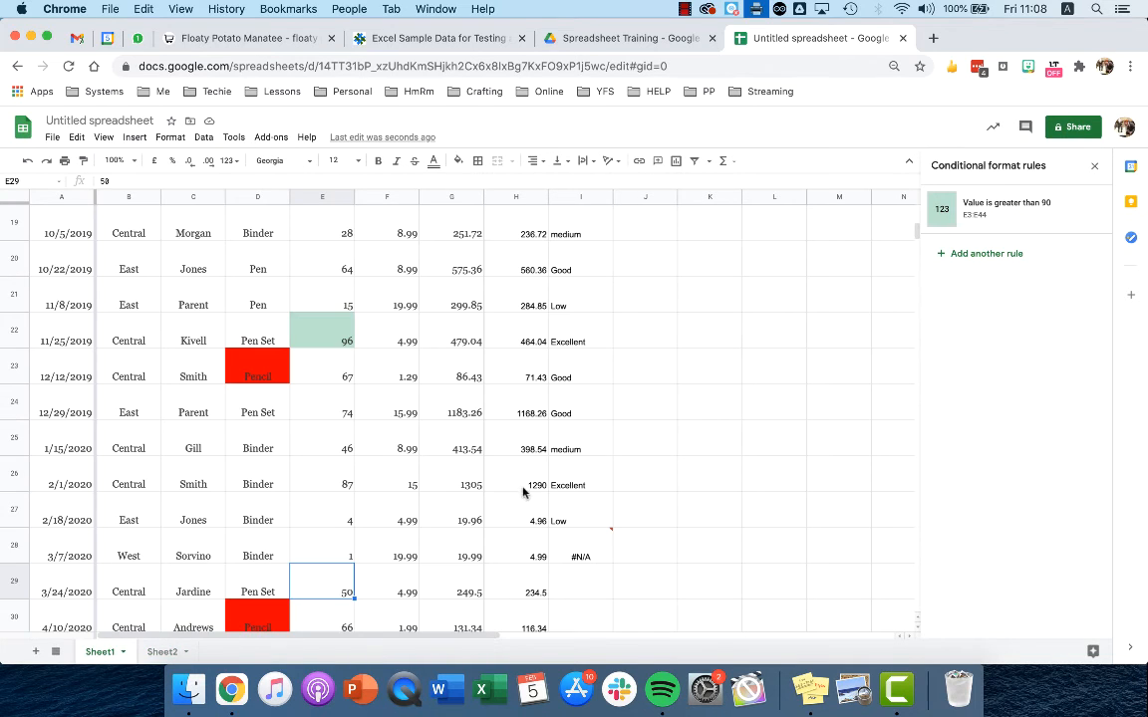
Step: Set the units in cell E28 to 5
{"action": "left_click", "coordinate": [326, 562]}
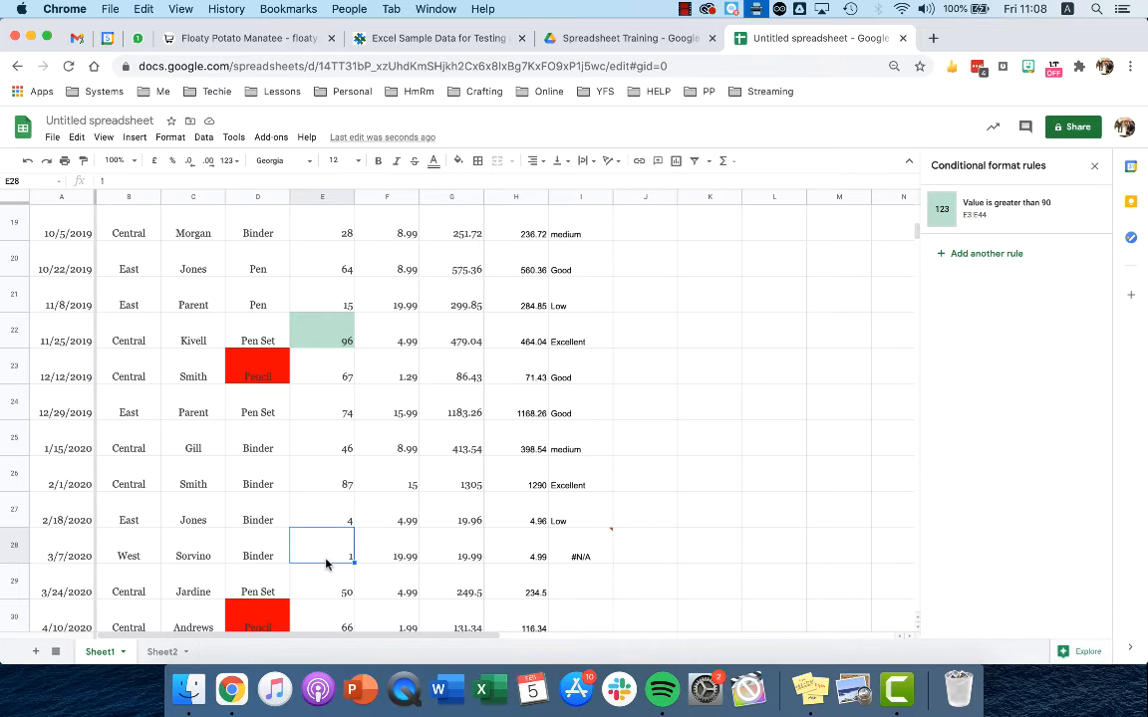
{"action": "type", "text": "5"}
{"action": "key", "text": "Return"}
Step: Copy the I28 lookup formula down to I45 and review the formula in I3
{"action": "left_click", "coordinate": [588, 550]}
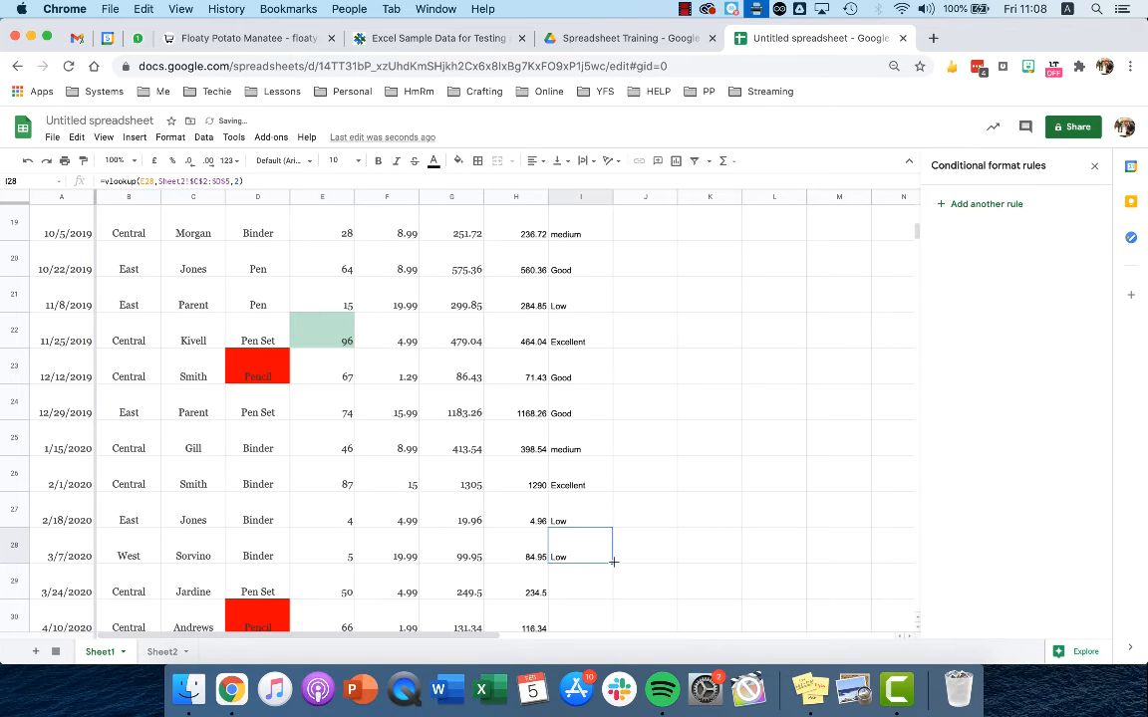
{"action": "left_click_drag", "start_coordinate": [614, 562], "coordinate": [598, 487]}
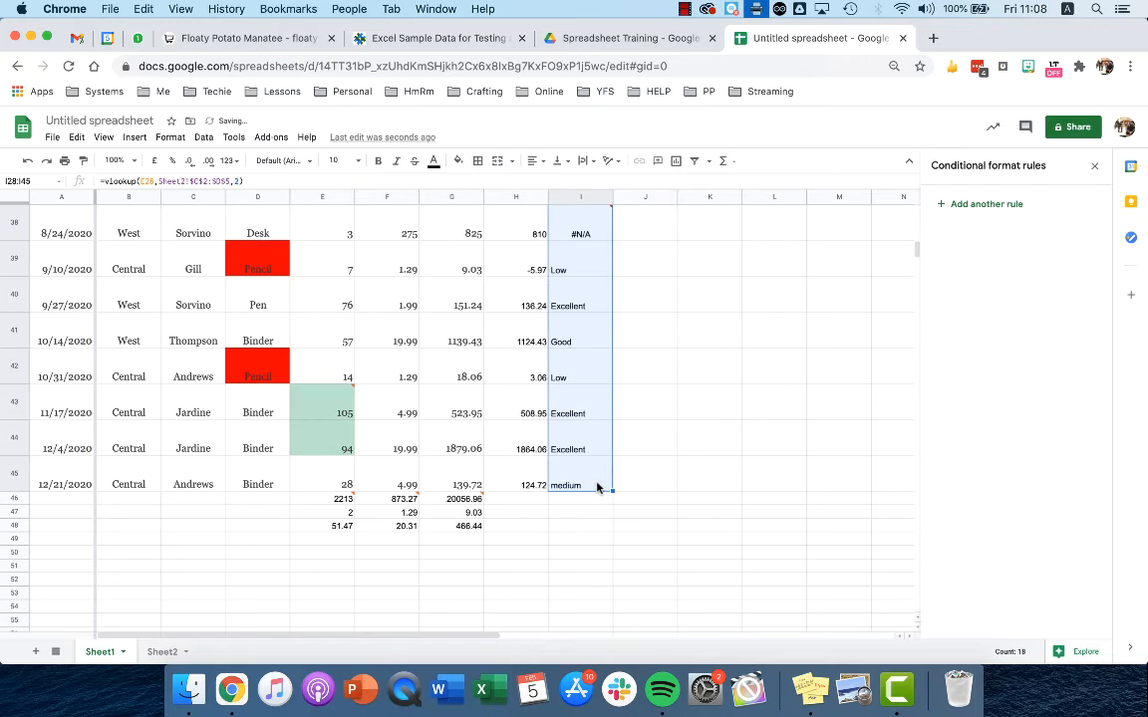
{"action": "scroll", "coordinate": [598, 485], "scroll_direction": "up", "scroll_amount": 15}
{"action": "left_click", "coordinate": [574, 300]}
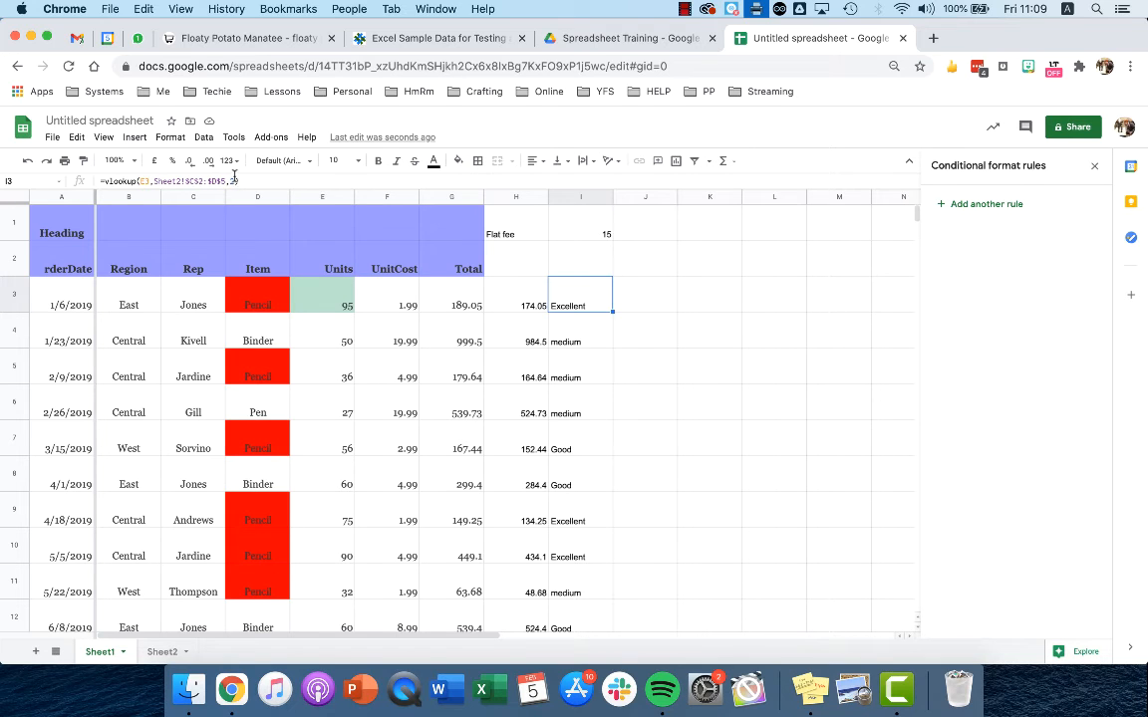
Step: Enter an IF formula in cell J3 that returns "Yeah" when the unit cost in F3 exceeds 80, otherwise "Boo"
{"action": "left_click", "coordinate": [634, 305]}
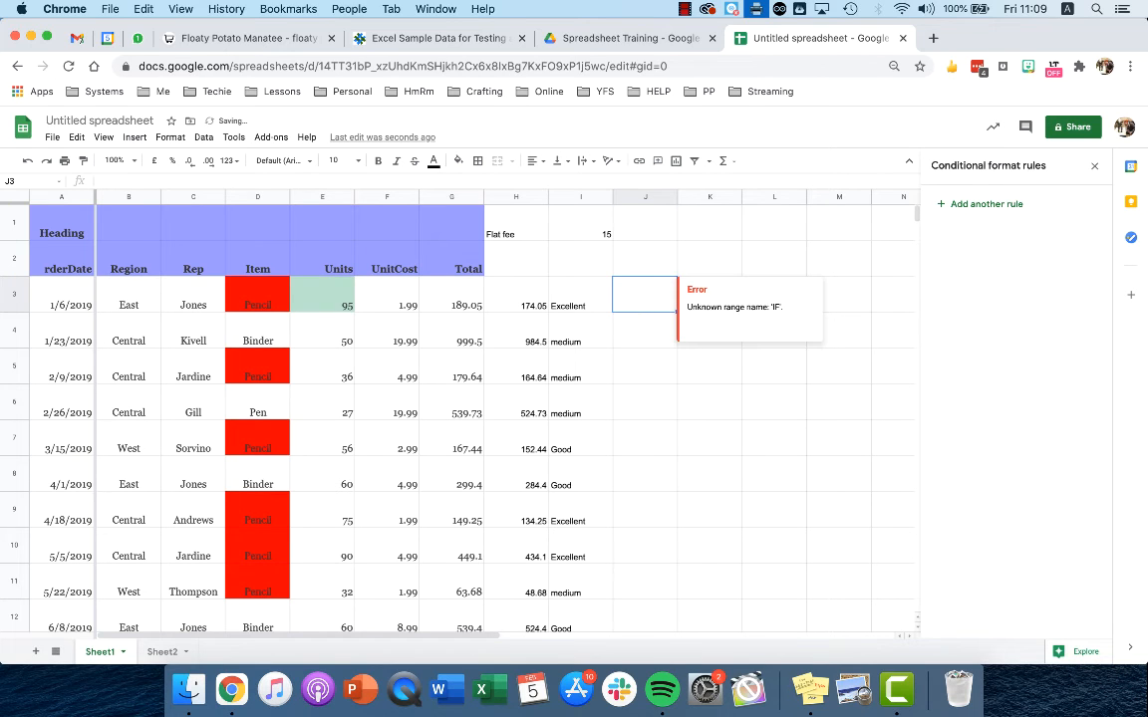
{"action": "type", "text": "=f"}
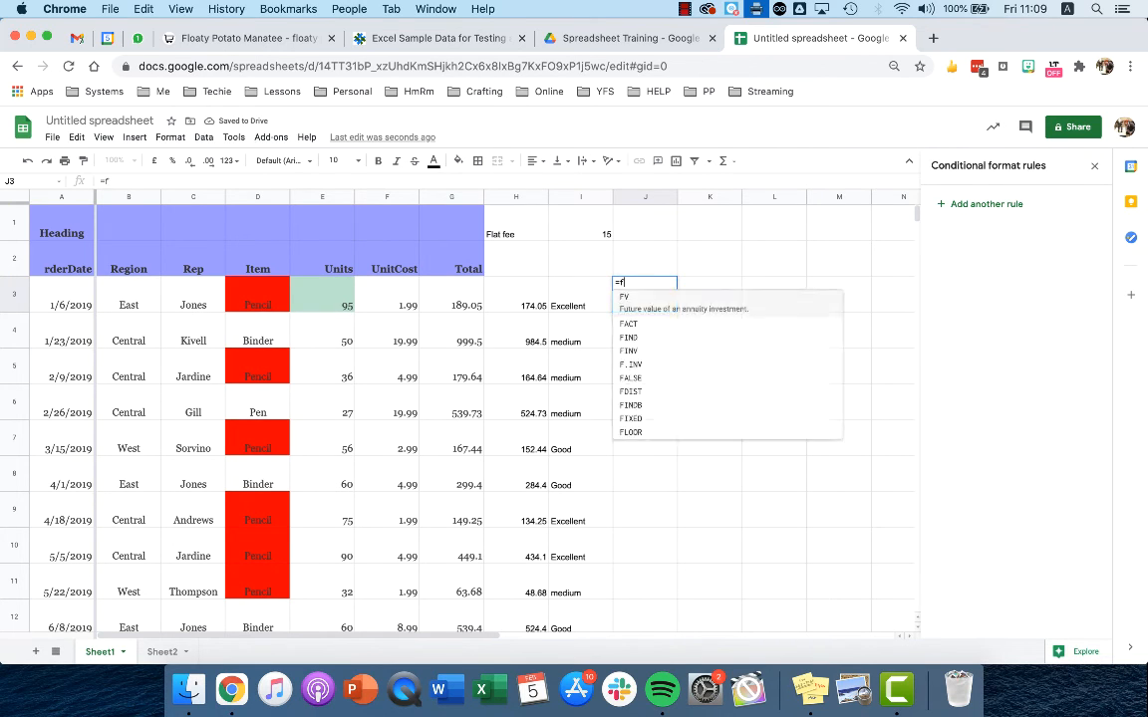
{"action": "key", "text": "BackSpace"}
{"action": "type", "text": "if("}
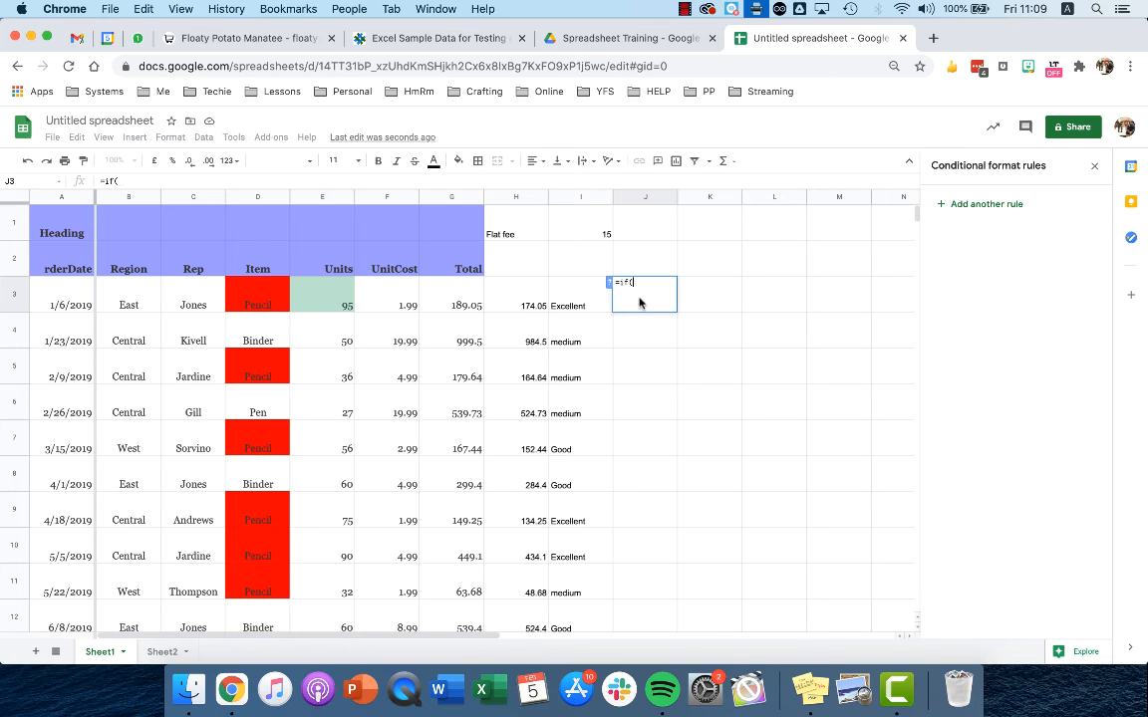
{"action": "left_click", "coordinate": [402, 303]}
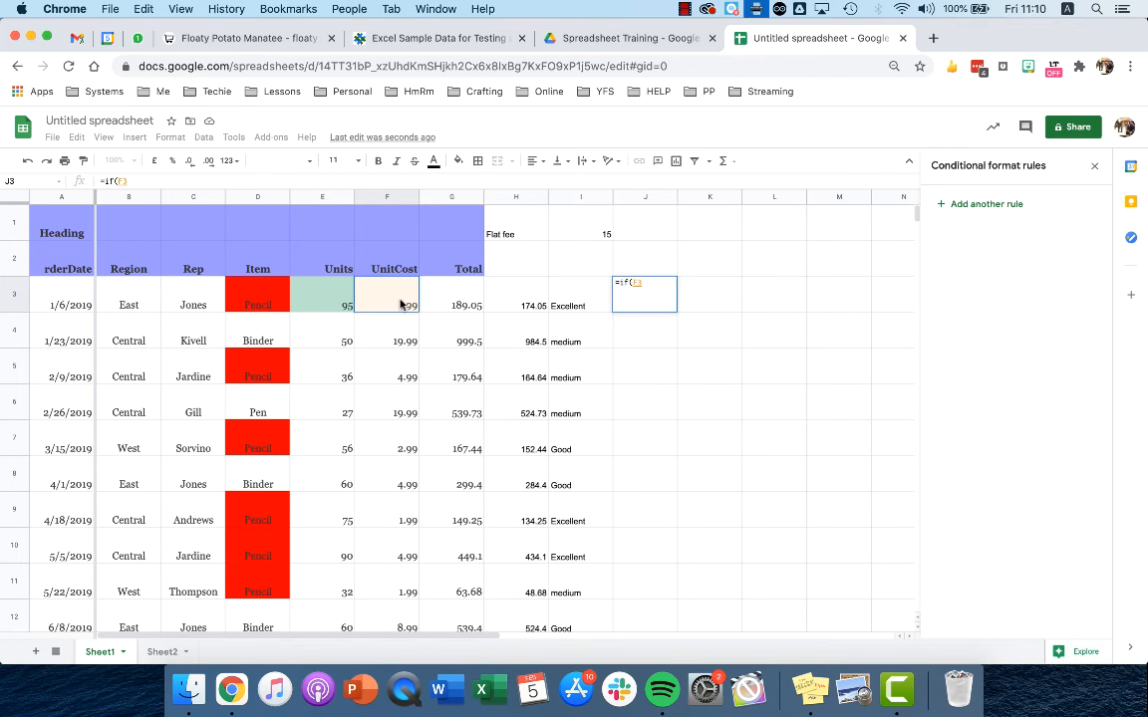
{"action": "type", "text": ">"}
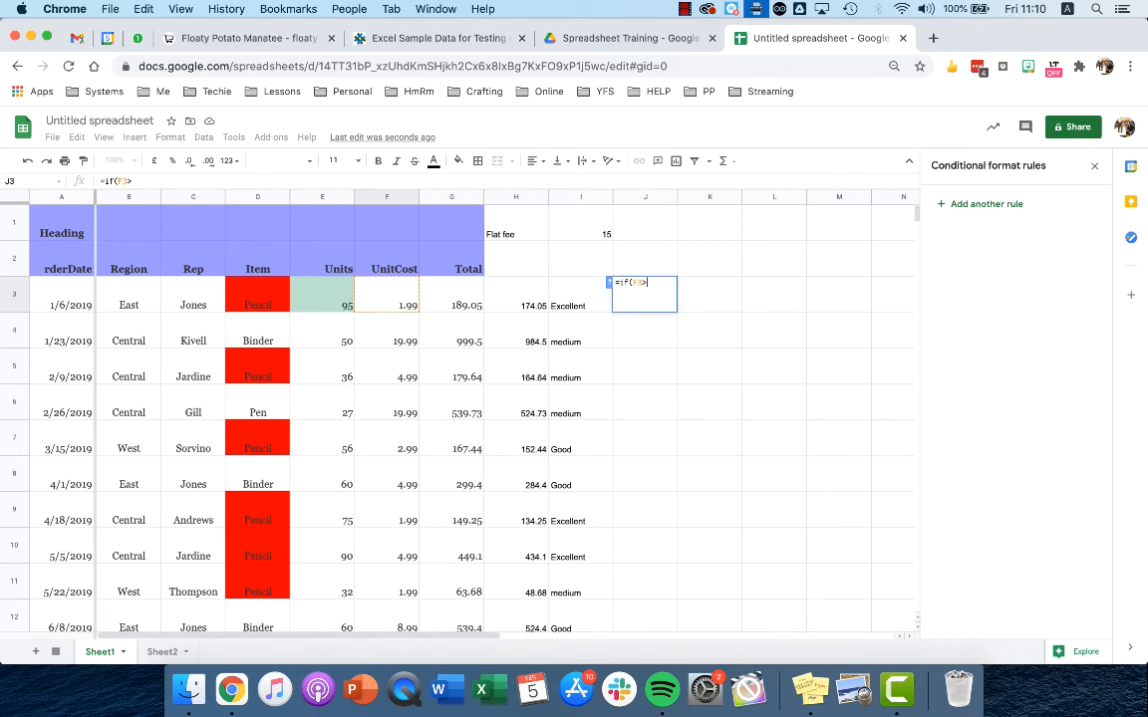
{"action": "type", "text": "80,\"well"}
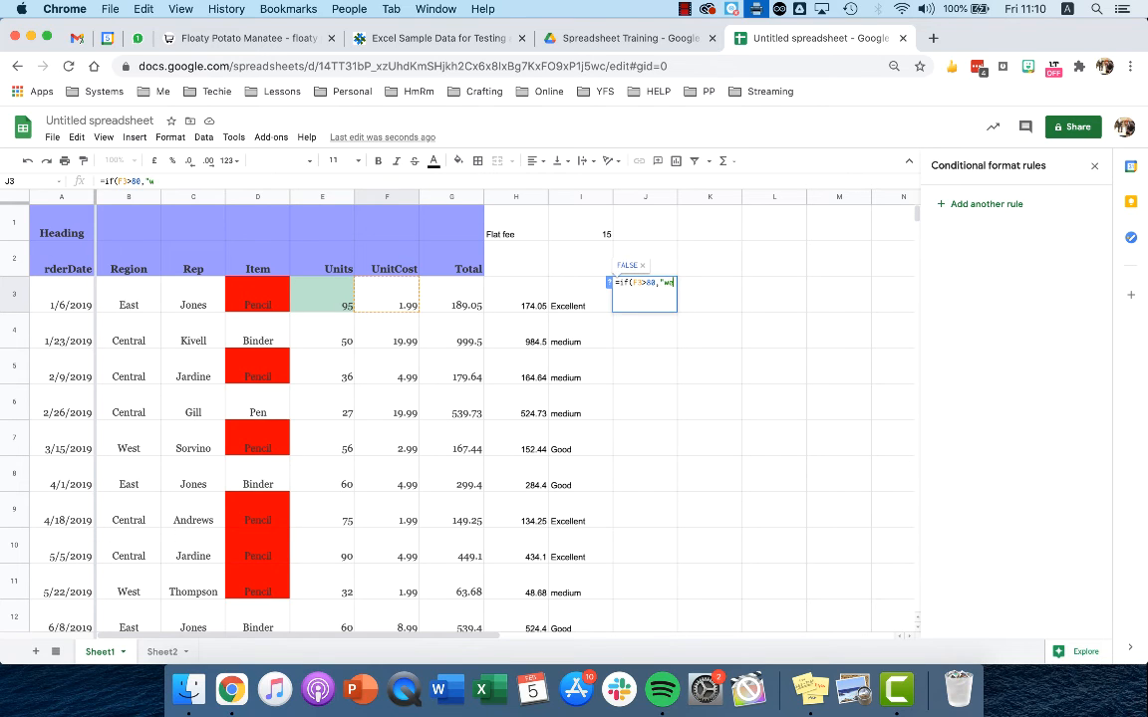
{"action": "key", "text": "BackSpace"}
{"action": "key", "text": "BackSpace"}
{"action": "key", "text": "BackSpace"}
{"action": "key", "text": "BackSpace"}
{"action": "type", "text": "Yeah\","}
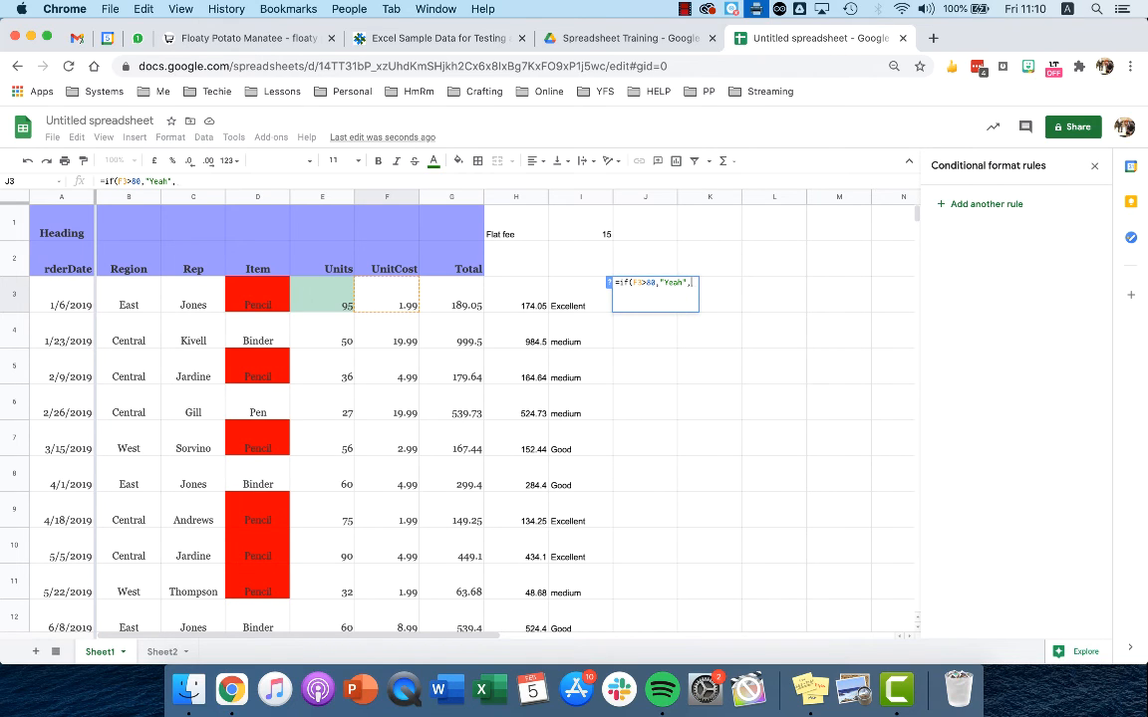
{"action": "type", "text": "\"Boo"}
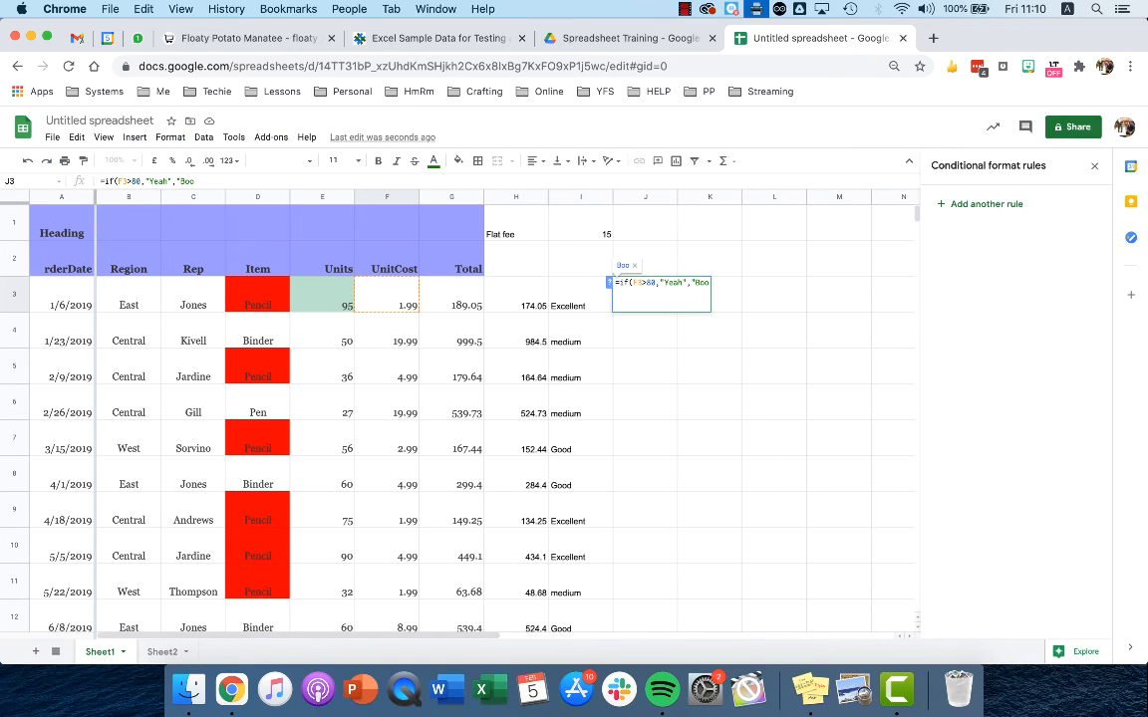
{"action": "type", "text": "\")"}
{"action": "key", "text": "Return"}
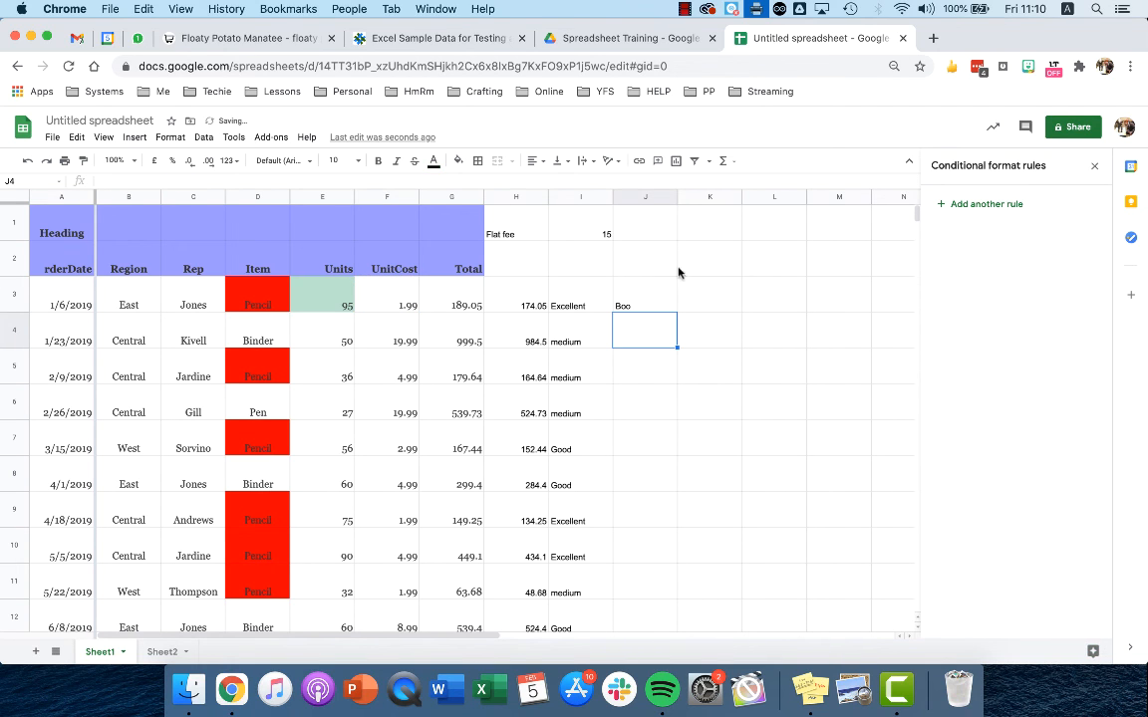
Step: Change the threshold in the J3 IF formula to 15
{"action": "left_click", "coordinate": [624, 303]}
{"action": "scroll", "coordinate": [626, 303], "scroll_direction": "down", "scroll_amount": 10}
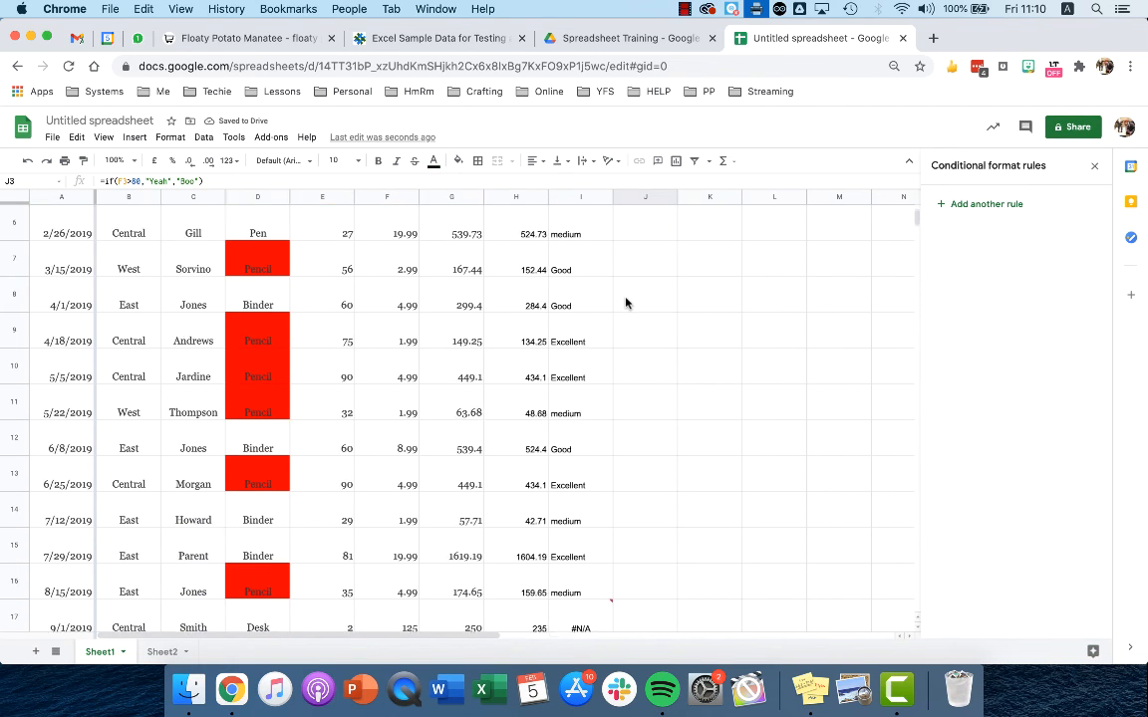
{"action": "scroll", "coordinate": [626, 302], "scroll_direction": "down", "scroll_amount": 3}
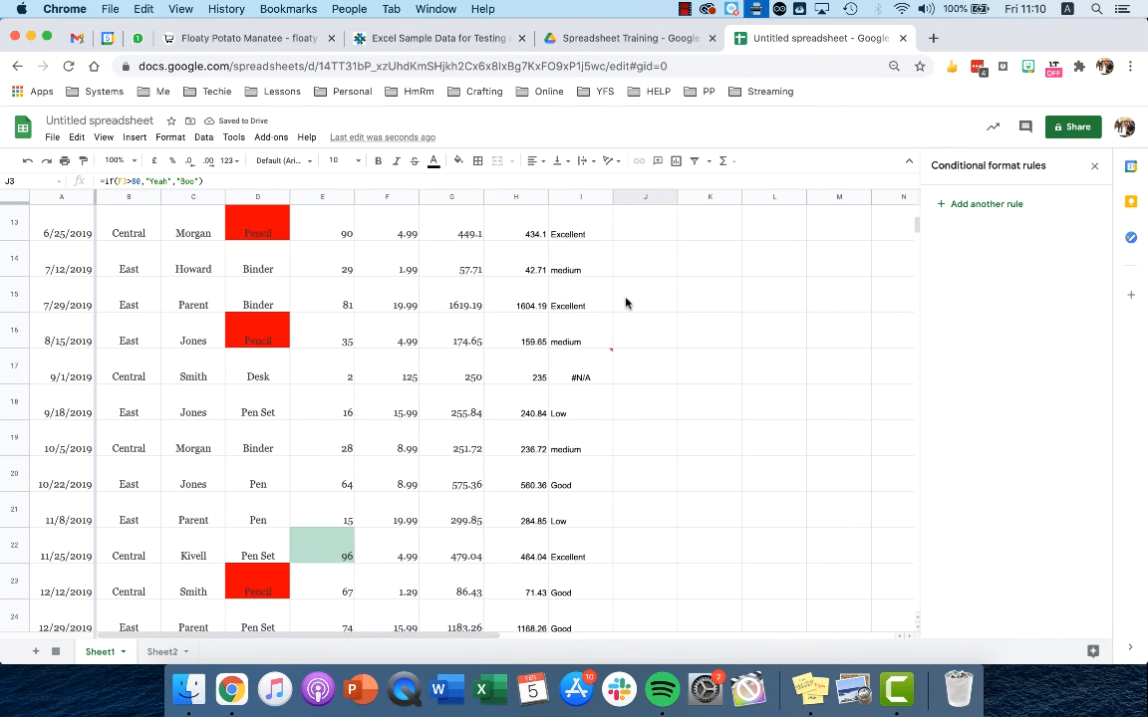
{"action": "scroll", "coordinate": [626, 303], "scroll_direction": "up", "scroll_amount": 13}
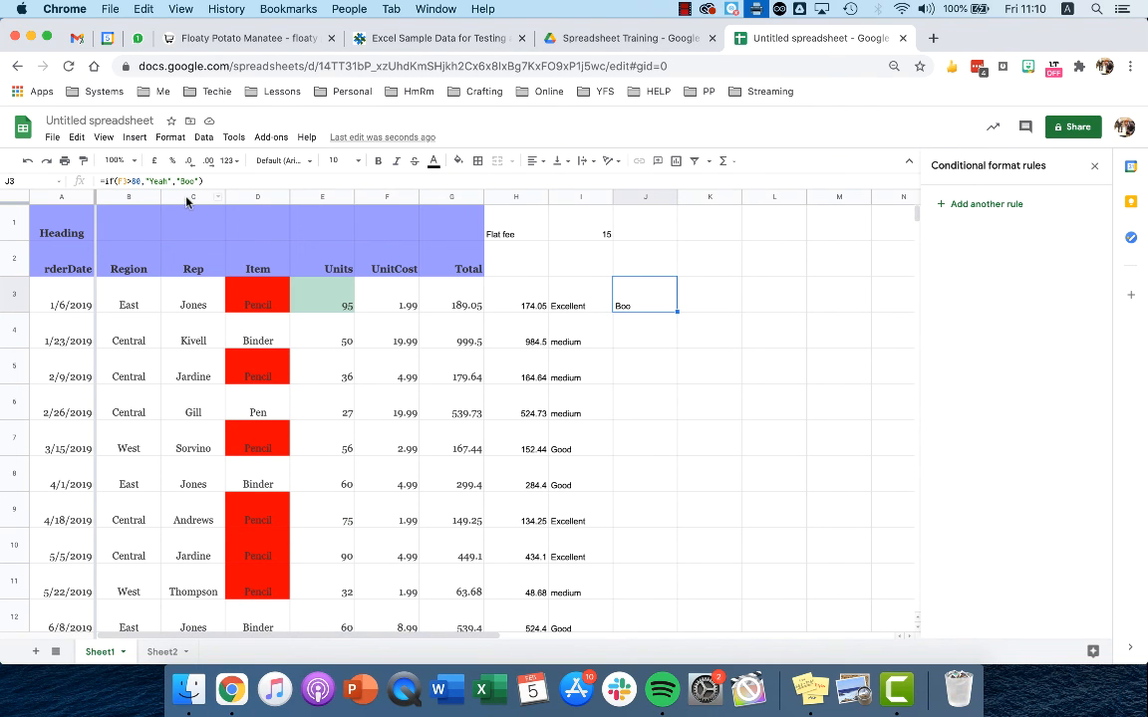
{"action": "left_click", "coordinate": [134, 181]}
{"action": "key", "text": "BackSpace"}
{"action": "key", "text": "BackSpace"}
{"action": "type", "text": "20"}
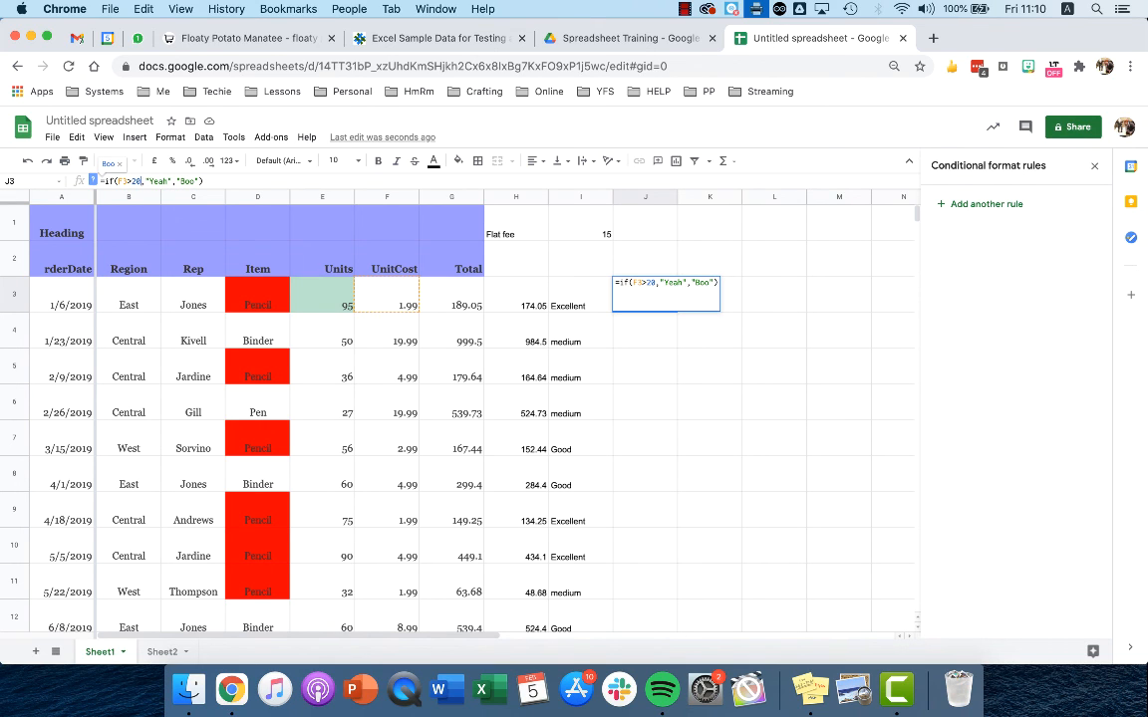
{"action": "key", "text": "BackSpace"}
{"action": "key", "text": "BackSpace"}
{"action": "type", "text": "1"}
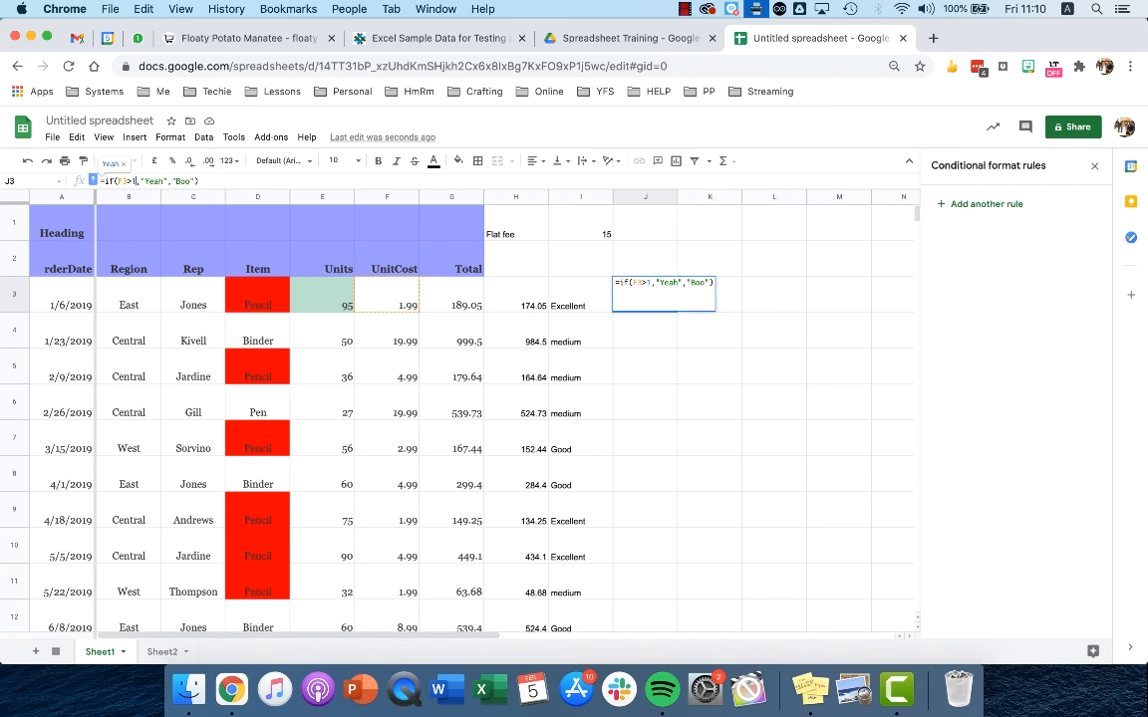
{"action": "type", "text": "5"}
{"action": "key", "text": "Return"}
Step: Copy the J3 IF formula down to J5 and review the formula in J4
{"action": "left_click", "coordinate": [644, 296]}
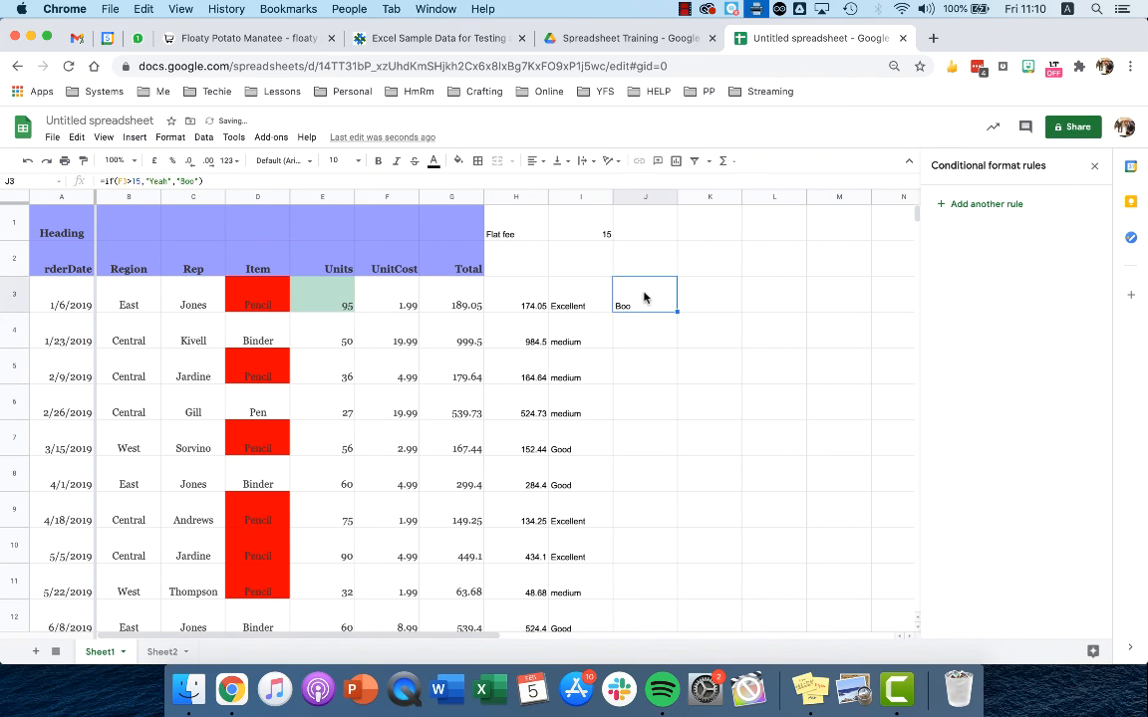
{"action": "left_click_drag", "start_coordinate": [676, 312], "coordinate": [672, 382]}
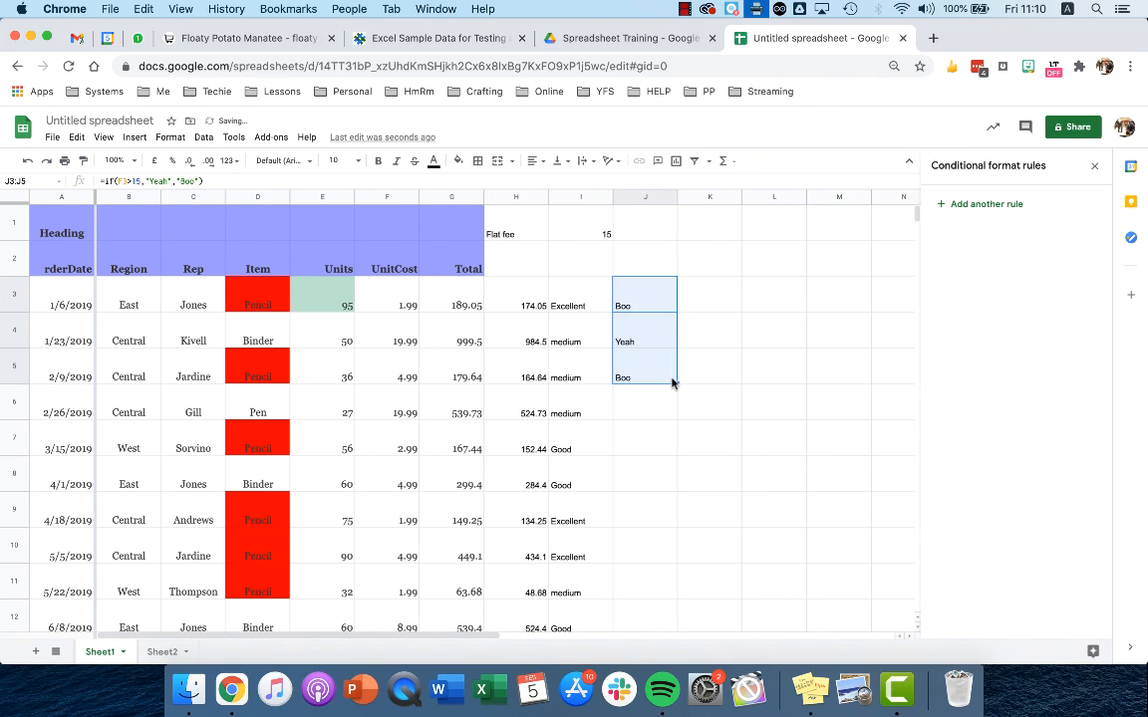
{"action": "left_click", "coordinate": [646, 335]}
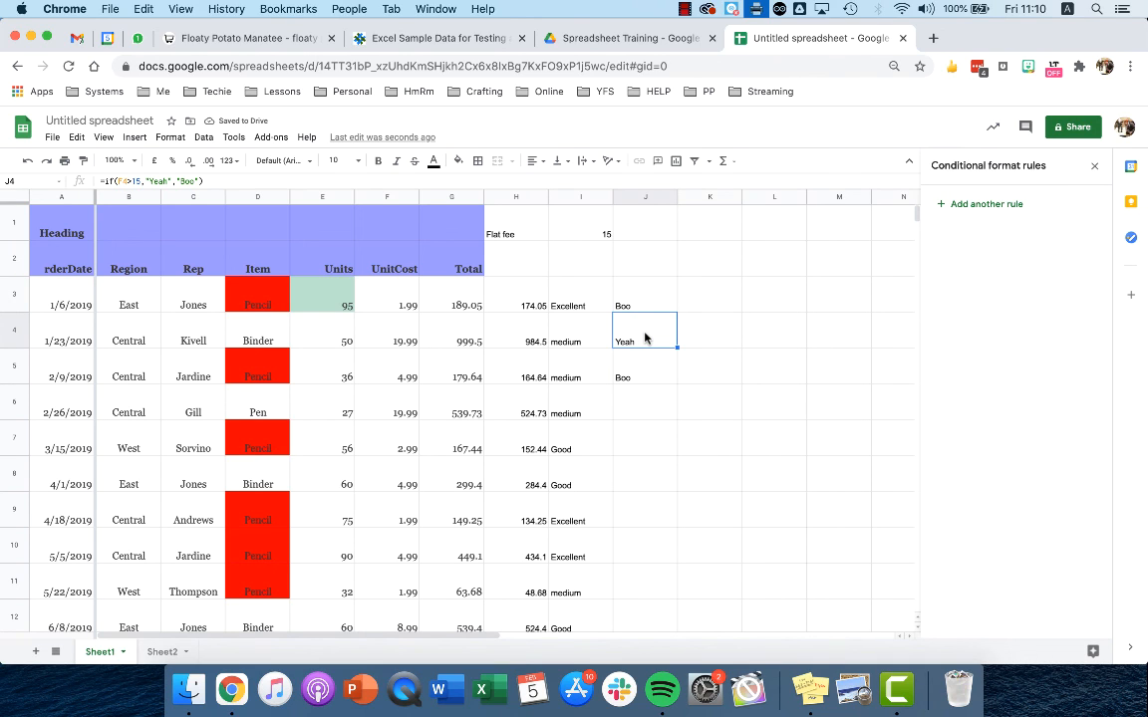
{"action": "left_click", "coordinate": [123, 180]}
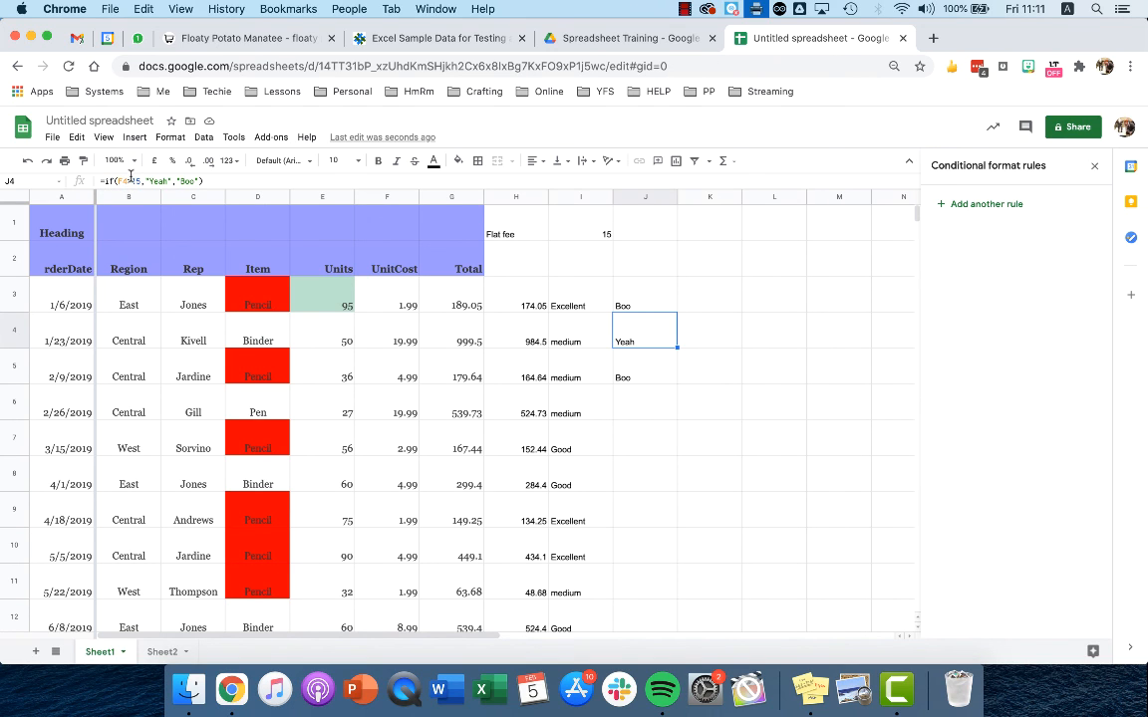